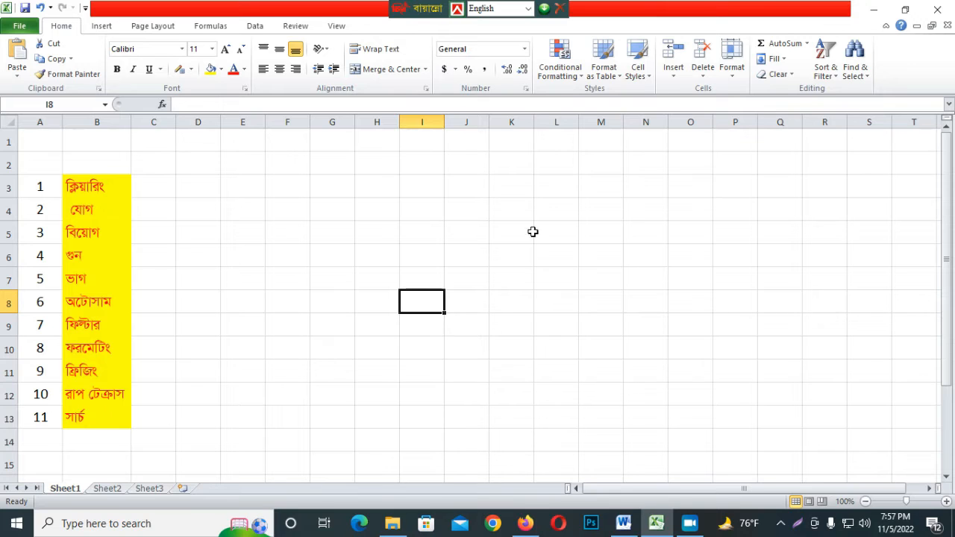
{"action": "left_click", "coordinate": [96, 187]}
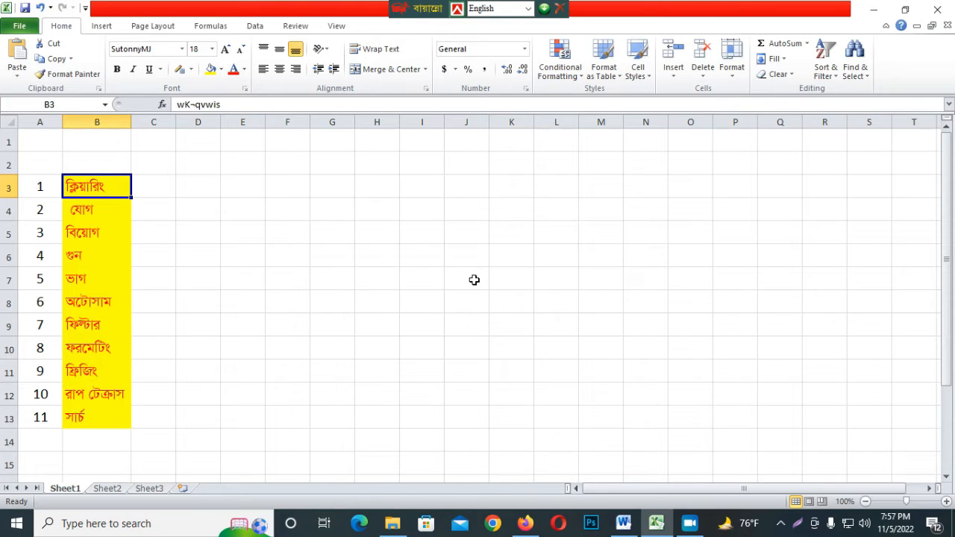
{"action": "left_click", "coordinate": [437, 256]}
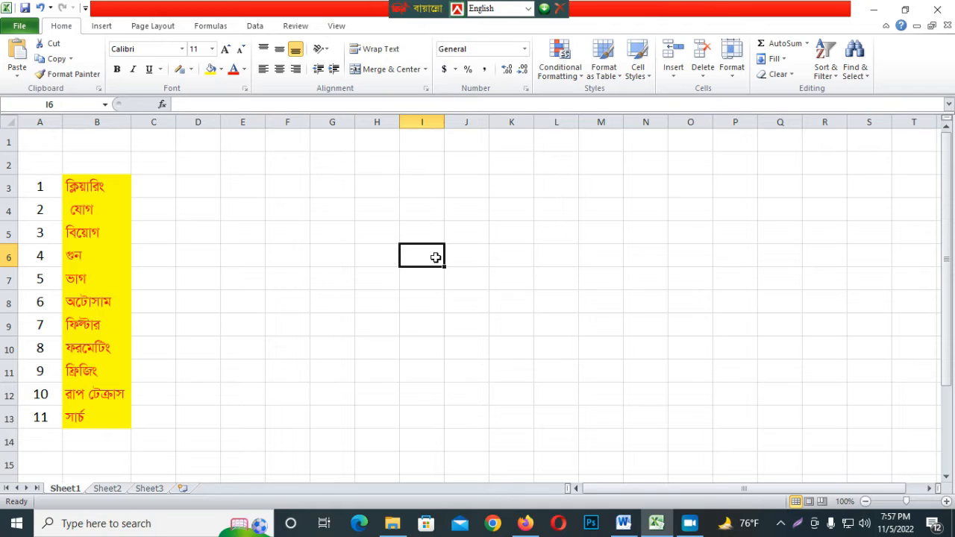
Step: Enter the numbers 10, 20, 20, 40 and 50 across row 4 in cells E4 to I4
{"action": "left_click", "coordinate": [248, 214]}
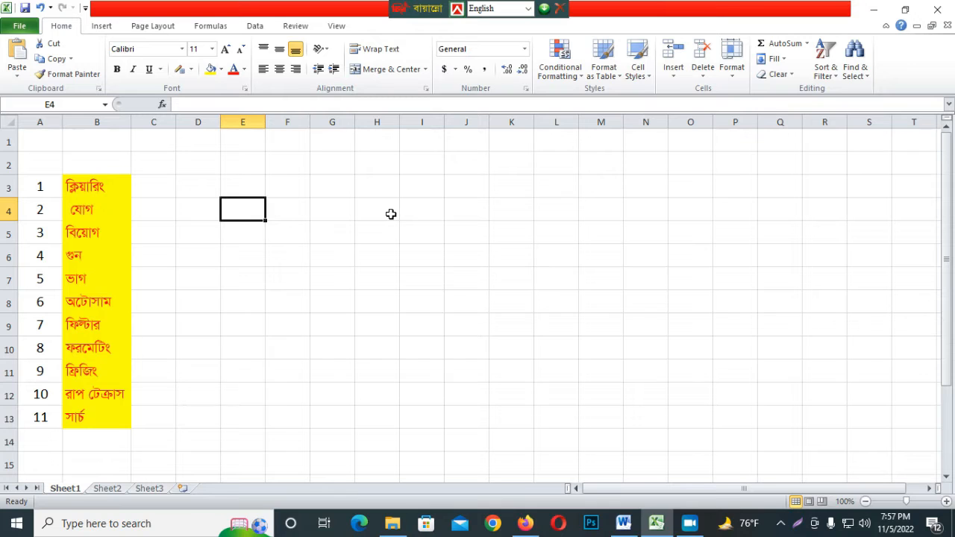
{"action": "type", "text": "10"}
{"action": "key", "text": "Tab"}
{"action": "type", "text": "20"}
{"action": "key", "text": "Tab"}
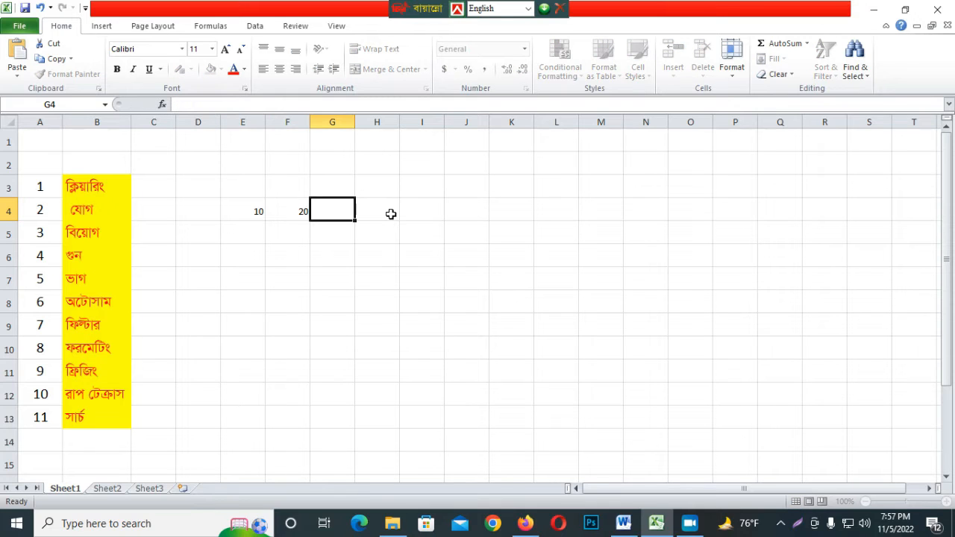
{"action": "left_click", "coordinate": [391, 214]}
{"action": "key", "text": "Return"}
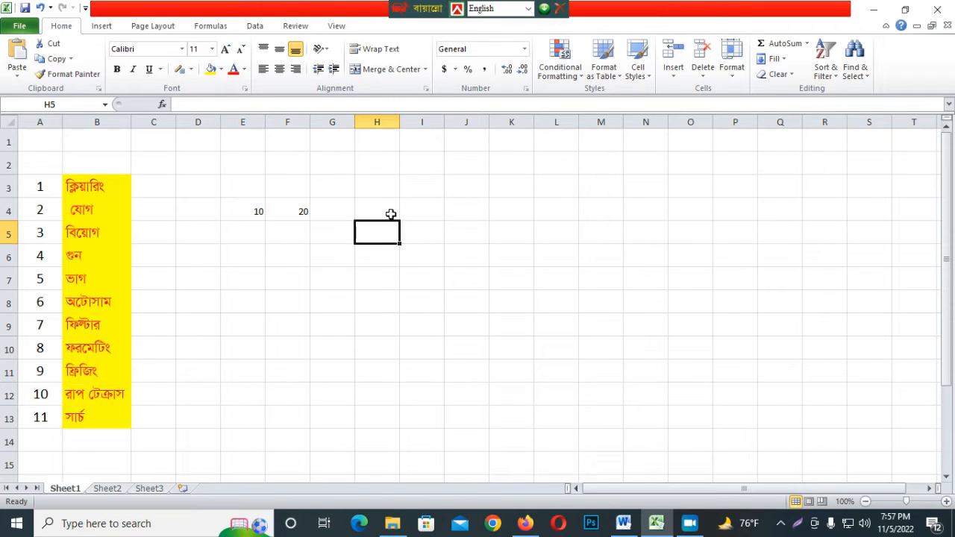
{"action": "key", "text": "Up"}
{"action": "key", "text": "Left"}
{"action": "type", "text": "20"}
{"action": "key", "text": "Tab"}
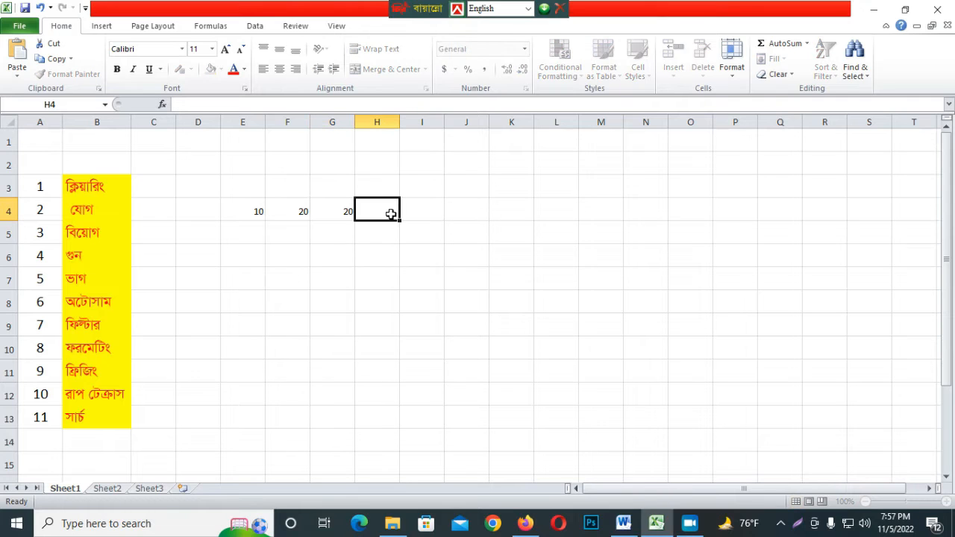
{"action": "key", "text": "Tab"}
{"action": "type", "text": "50"}
{"action": "key", "text": "Tab"}
{"action": "left_click", "coordinate": [377, 274]}
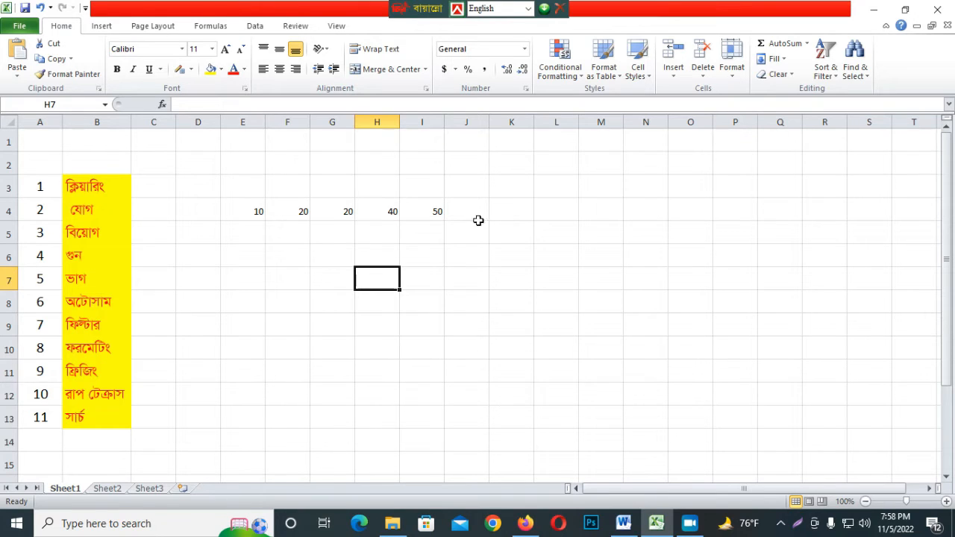
Step: Delete the contents of cells E4:J5, and undo the deletion
{"action": "left_click_drag", "start_coordinate": [245, 214], "coordinate": [471, 231]}
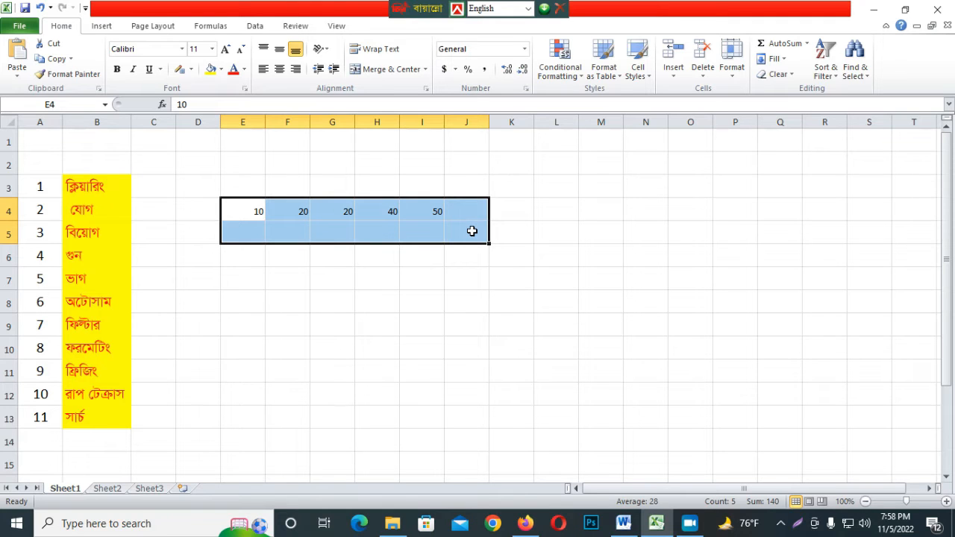
{"action": "key", "text": "Delete"}
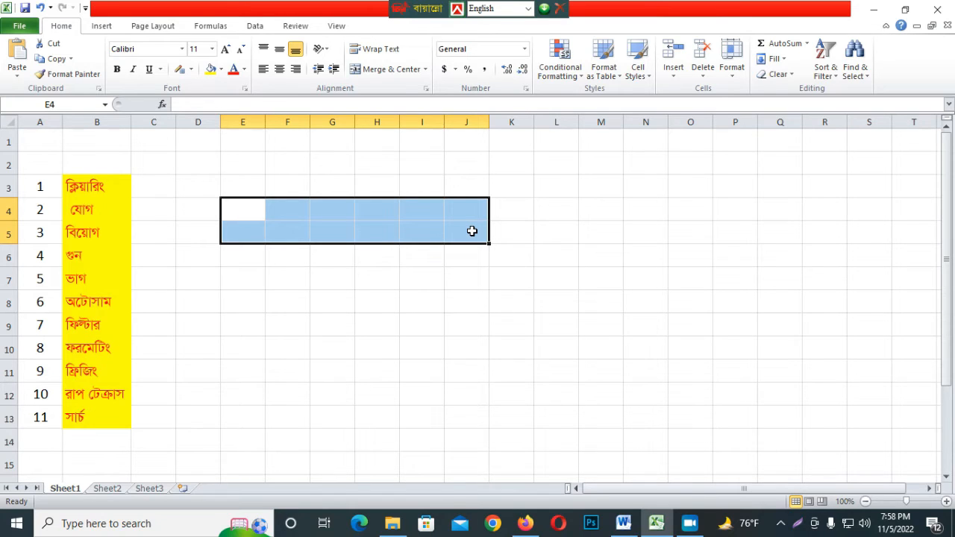
{"action": "key", "text": "ctrl+z"}
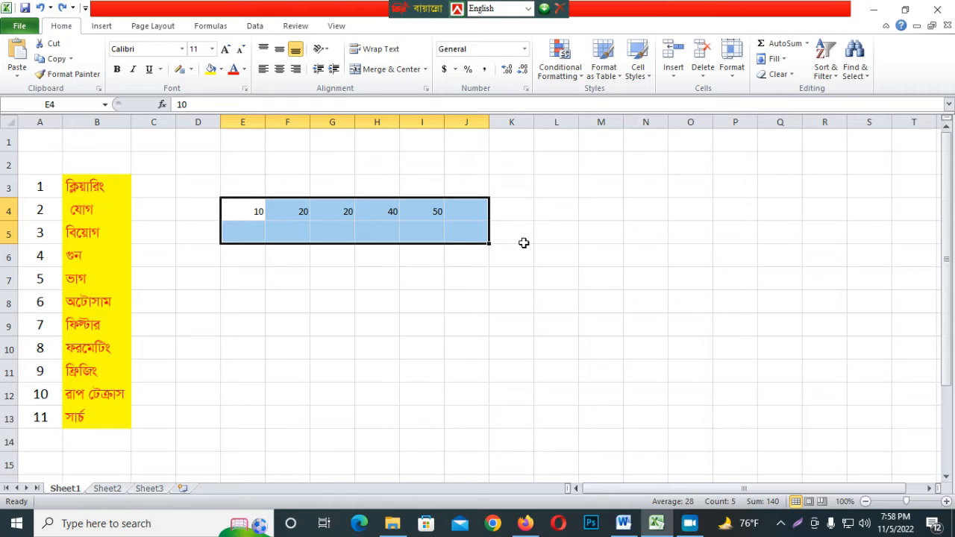
Step: Remove both contents and formatting from the selected range E4:J5 with Clear All
{"action": "left_click", "coordinate": [791, 75]}
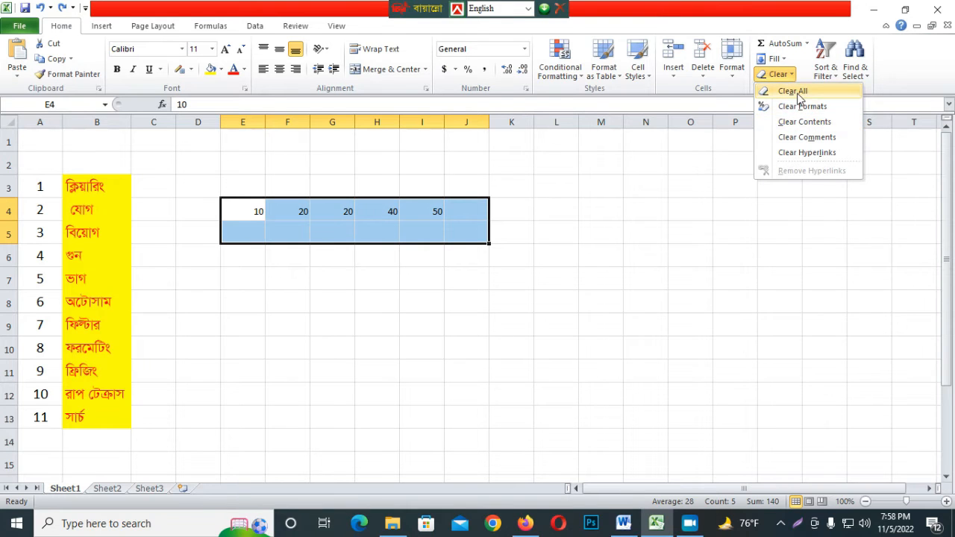
{"action": "left_click", "coordinate": [791, 90]}
{"action": "left_click", "coordinate": [302, 213]}
{"action": "left_click", "coordinate": [250, 210]}
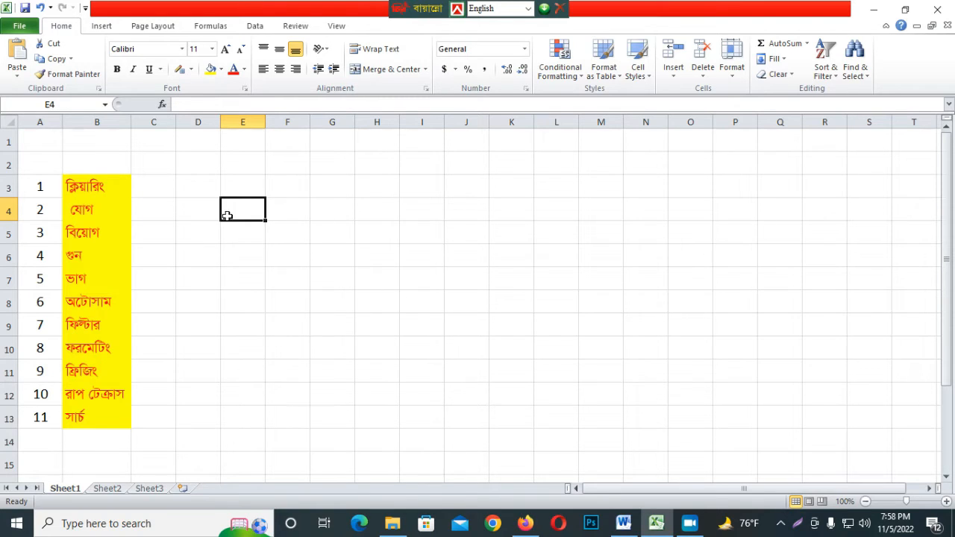
Step: Enter the numbers 20, 50, 20, 20 and 20 across row 4 in cells E4 to I4
{"action": "left_click", "coordinate": [291, 216]}
{"action": "left_click", "coordinate": [240, 214]}
{"action": "type", "text": "20"}
{"action": "key", "text": "Tab"}
{"action": "type", "text": "50"}
{"action": "key", "text": "Tab"}
{"action": "type", "text": "20"}
{"action": "key", "text": "Tab"}
{"action": "type", "text": "20"}
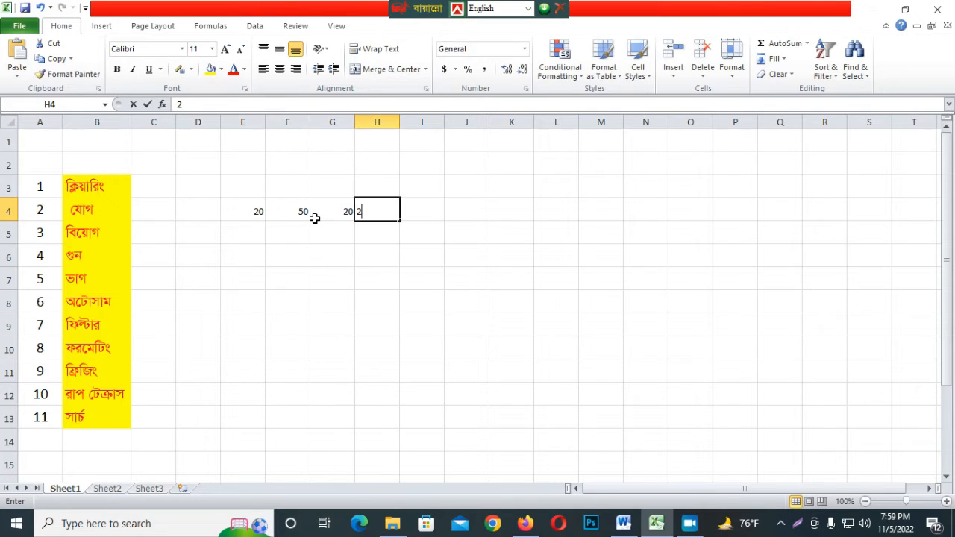
{"action": "key", "text": "Tab"}
{"action": "type", "text": "20"}
{"action": "key", "text": "Tab"}
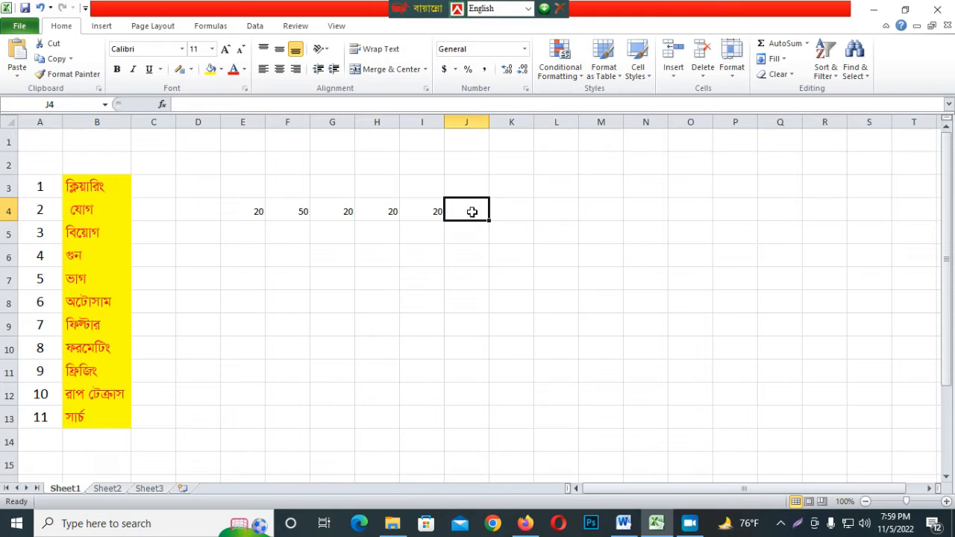
Step: Add the five row 4 numbers in J4 with the formula +E4+F4+G4+H4+I4, and check the sum against the range E4:I4
{"action": "type", "text": "+"}
{"action": "left_click", "coordinate": [235, 214]}
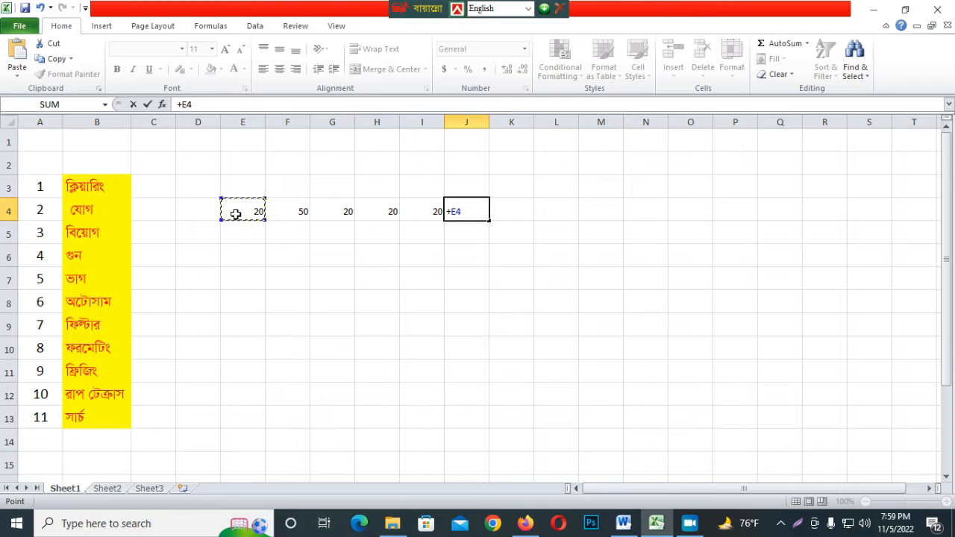
{"action": "type", "text": "+"}
{"action": "left_click", "coordinate": [299, 210]}
{"action": "type", "text": "+F4+"}
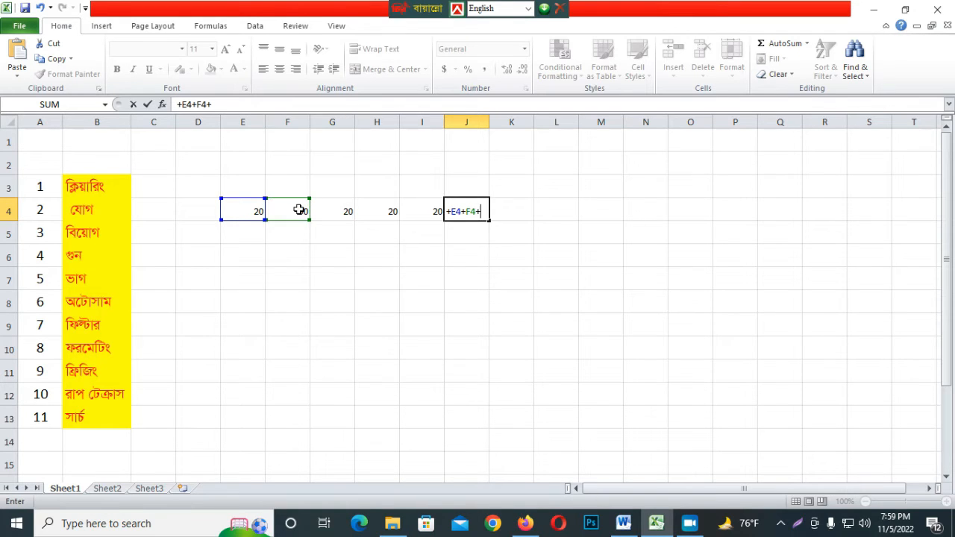
{"action": "left_click", "coordinate": [330, 214]}
{"action": "type", "text": "+"}
{"action": "left_click", "coordinate": [370, 210]}
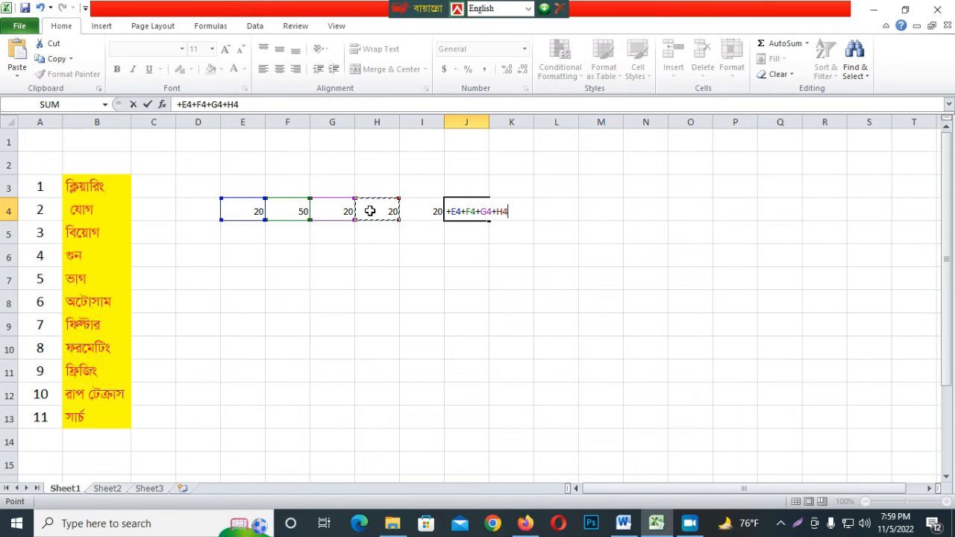
{"action": "type", "text": "+"}
{"action": "left_click", "coordinate": [430, 210]}
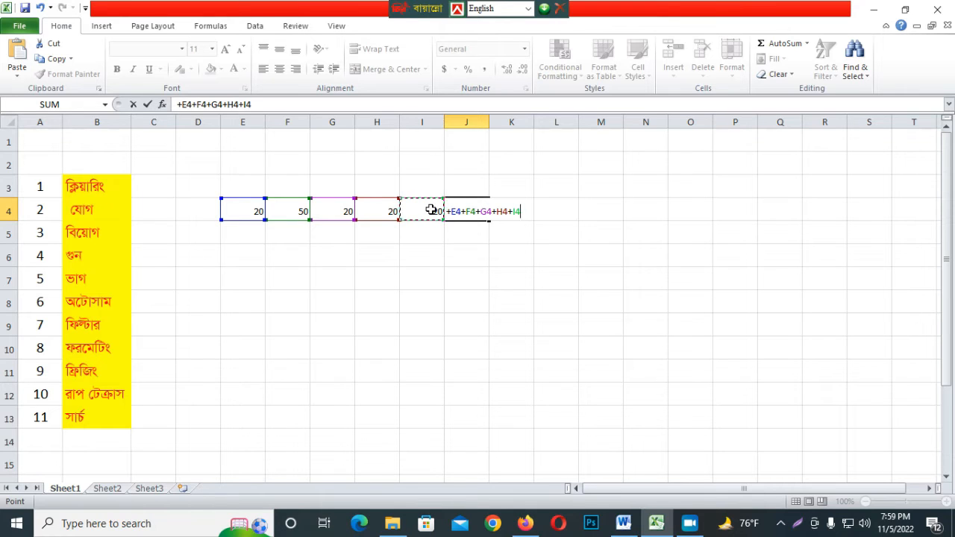
{"action": "key", "text": "Return"}
{"action": "left_click_drag", "start_coordinate": [254, 211], "coordinate": [426, 214]}
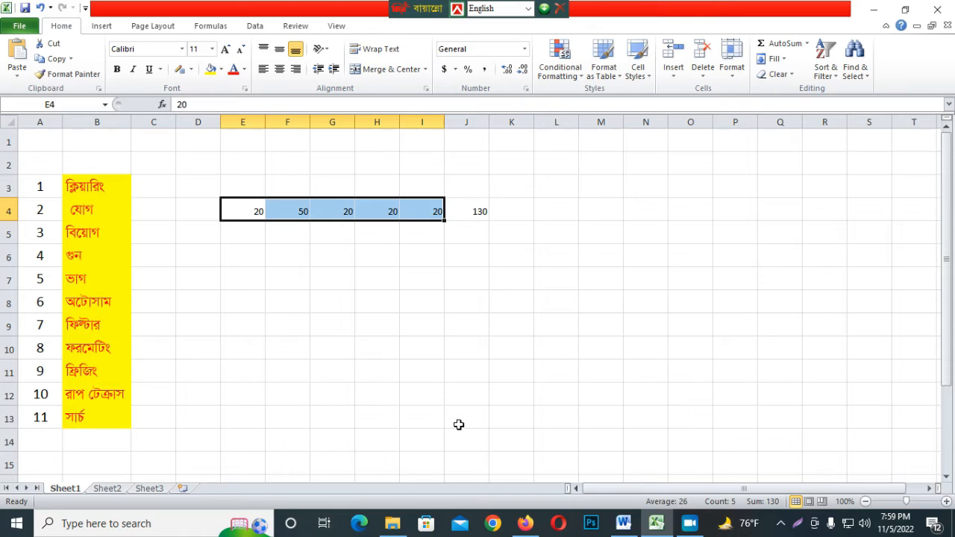
{"action": "left_click", "coordinate": [388, 287]}
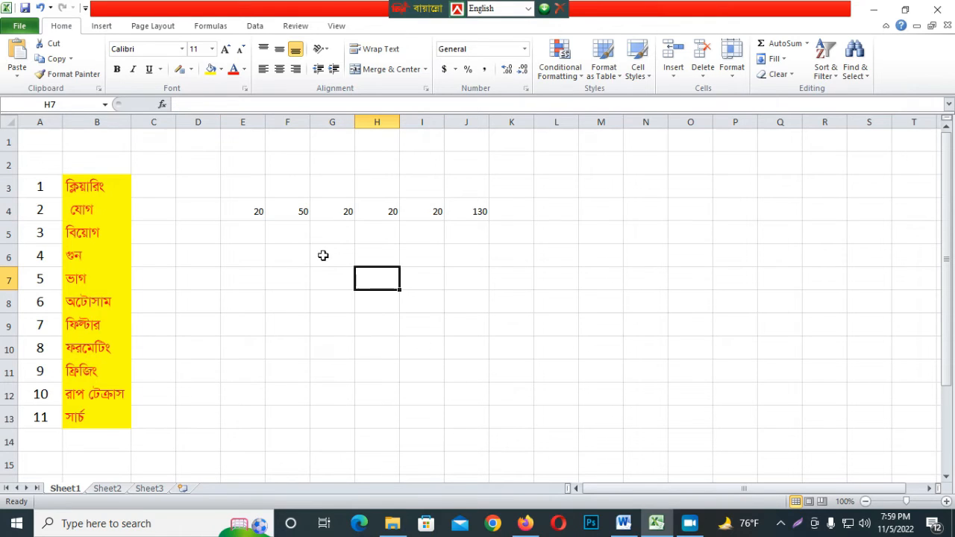
Step: Enter the numbers 15, 25, 28 and 25 down column E in cells E5 to E8
{"action": "left_click", "coordinate": [252, 240]}
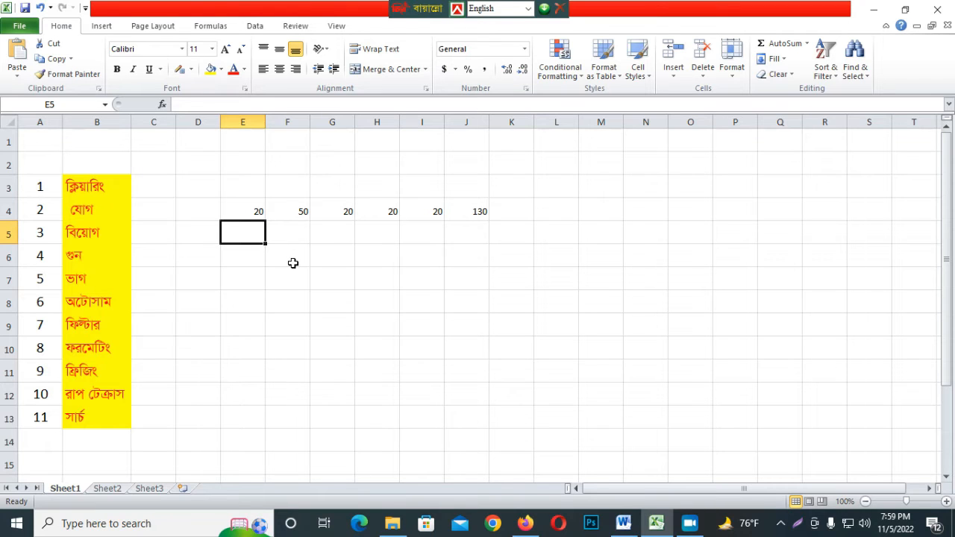
{"action": "type", "text": "15"}
{"action": "key", "text": "Tab"}
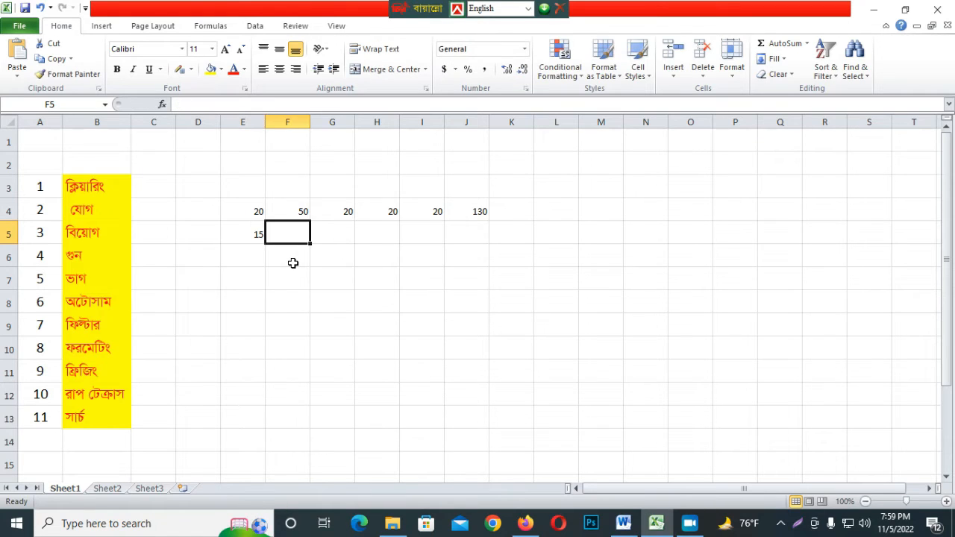
{"action": "key", "text": "Return"}
{"action": "type", "text": "25"}
{"action": "key", "text": "ctrl+Return"}
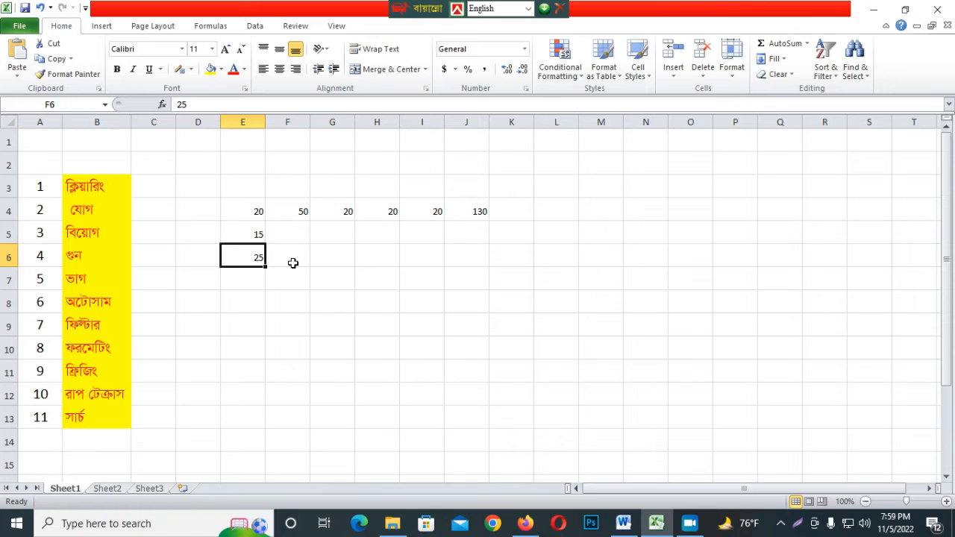
{"action": "key", "text": "Left"}
{"action": "key", "text": "Right"}
{"action": "key", "text": "Return"}
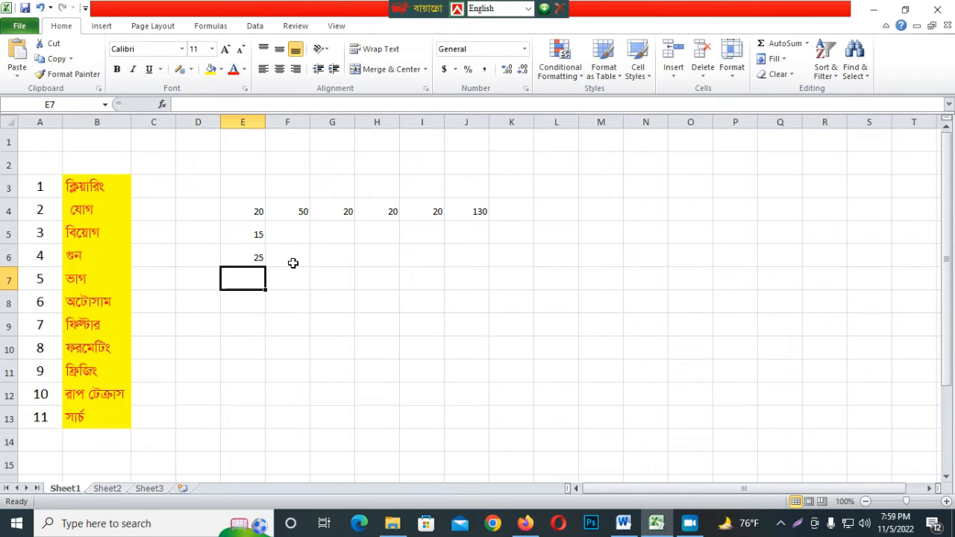
{"action": "type", "text": "28"}
{"action": "key", "text": "Right"}
{"action": "key", "text": "Left"}
{"action": "key", "text": "Return"}
{"action": "type", "text": "25"}
{"action": "key", "text": "Right"}
{"action": "key", "text": "Left"}
{"action": "key", "text": "Return"}
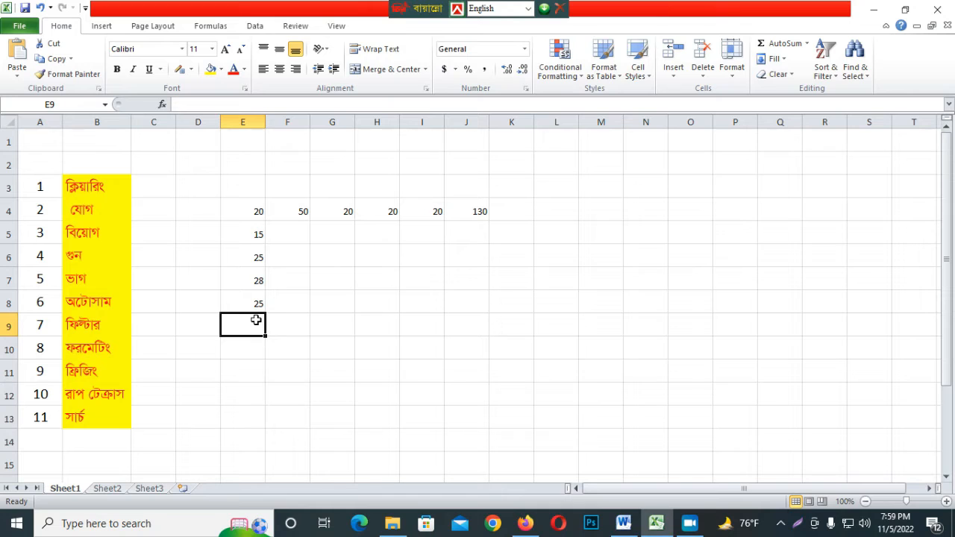
Step: Total the column E numbers in E9 with the formula =SUM(E4:E8), and review the finished formula
{"action": "type", "text": "=SUM"}
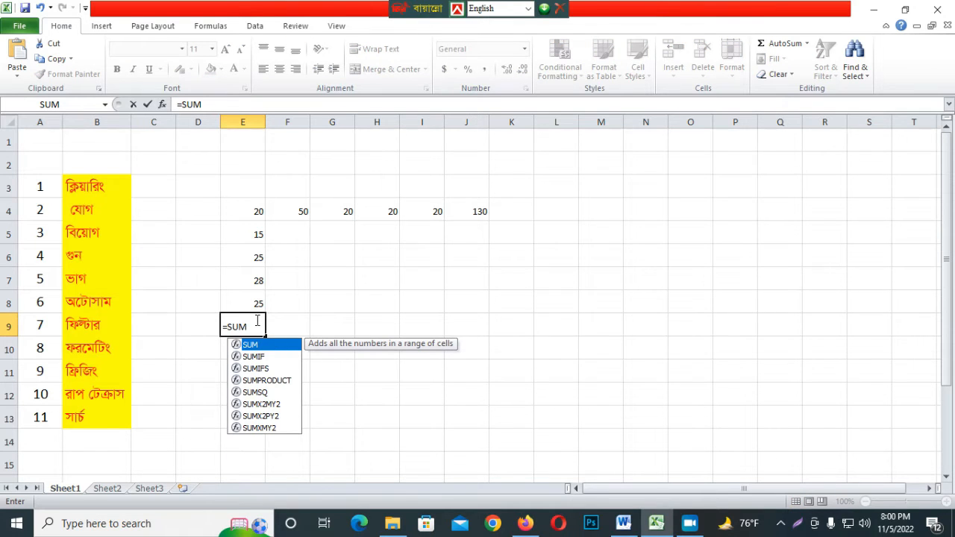
{"action": "type", "text": "("}
{"action": "left_click", "coordinate": [257, 213]}
{"action": "left_click_drag", "start_coordinate": [264, 218], "coordinate": [261, 306]}
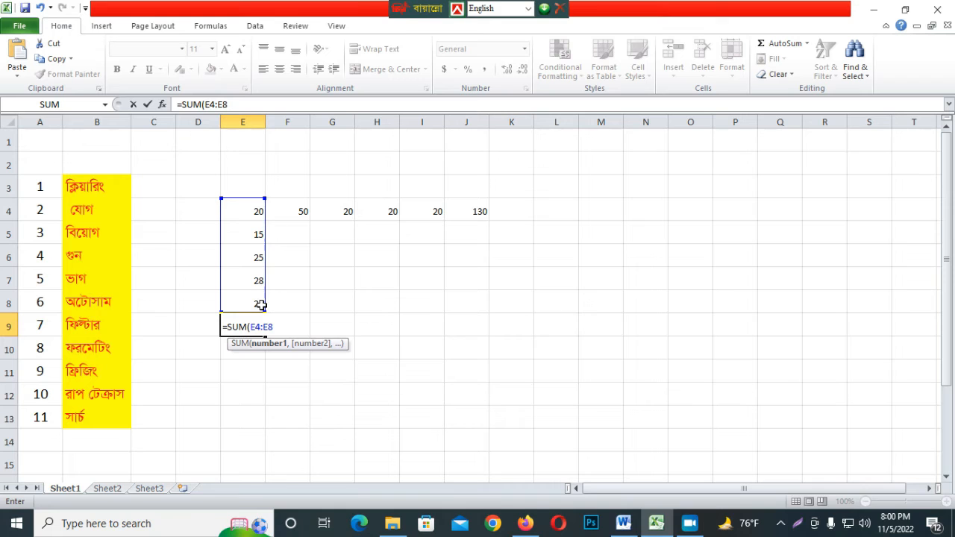
{"action": "key", "text": "Return"}
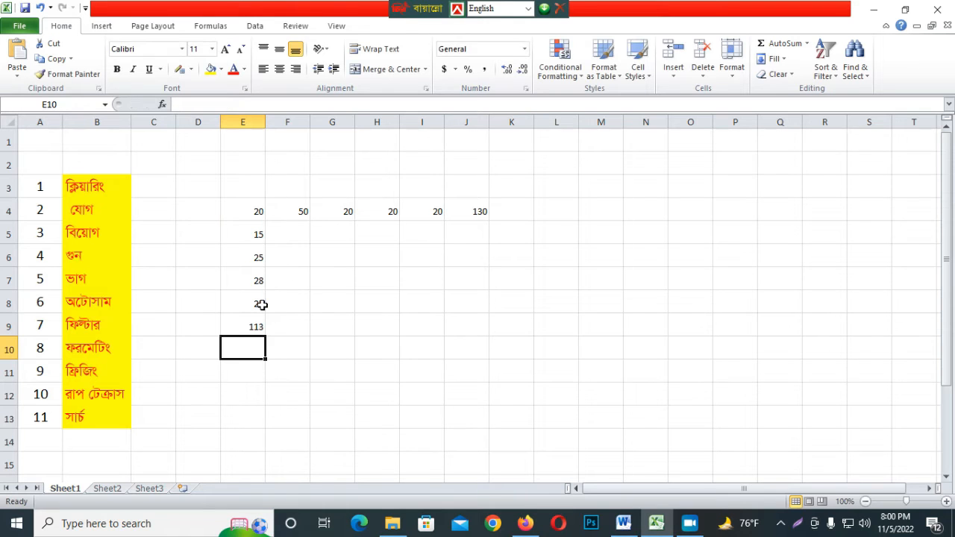
{"action": "left_click", "coordinate": [261, 325]}
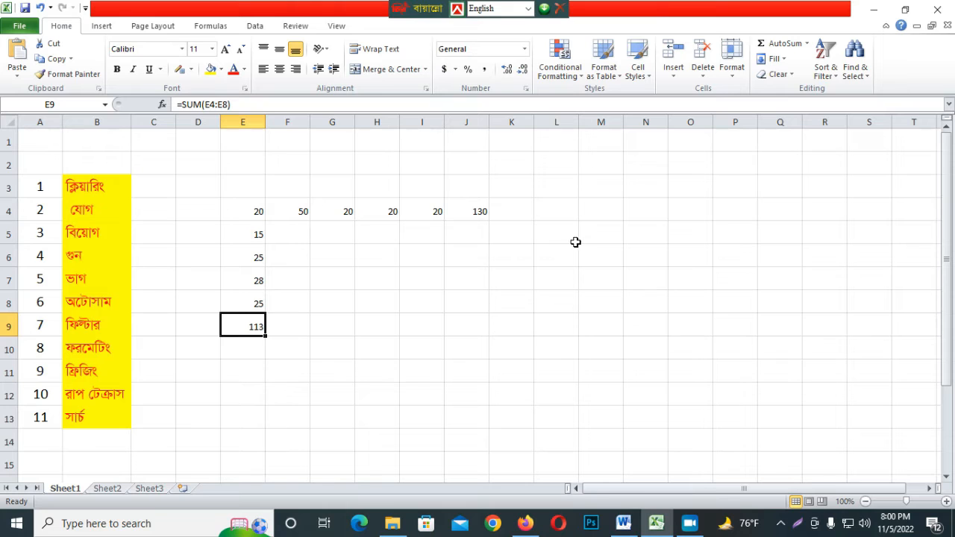
Step: Delete all the addition example data and formulas in the range E4:J9
{"action": "left_click", "coordinate": [116, 207]}
{"action": "left_click", "coordinate": [121, 235]}
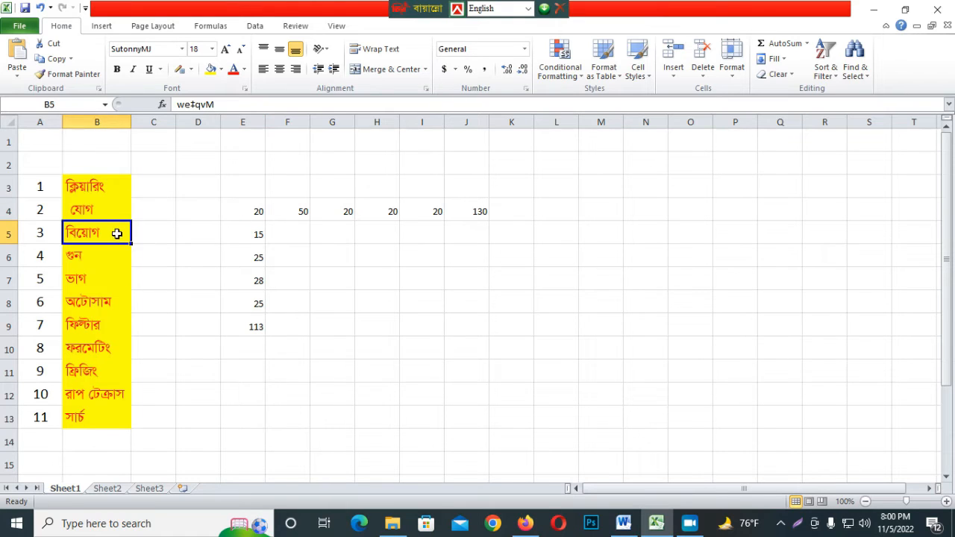
{"action": "left_click_drag", "start_coordinate": [250, 212], "coordinate": [473, 317]}
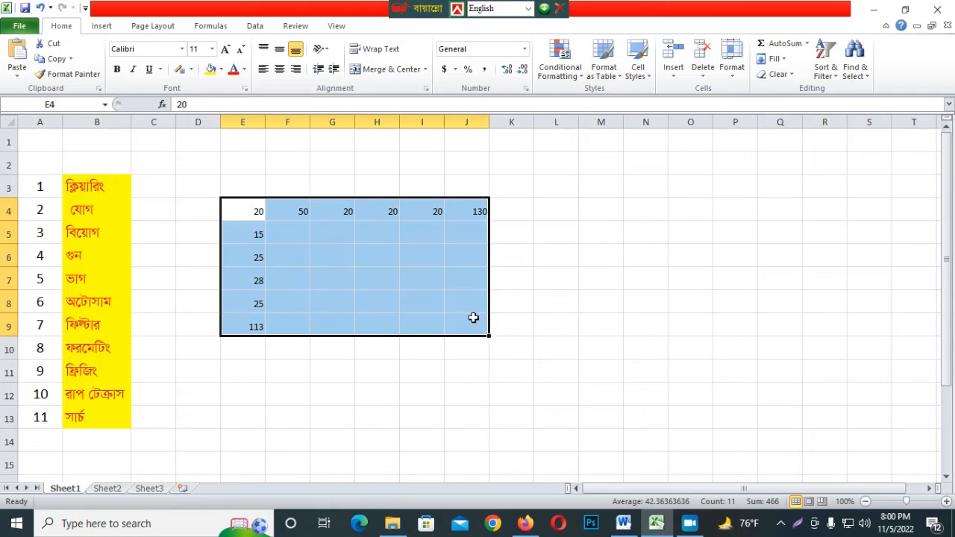
{"action": "key", "text": "Delete"}
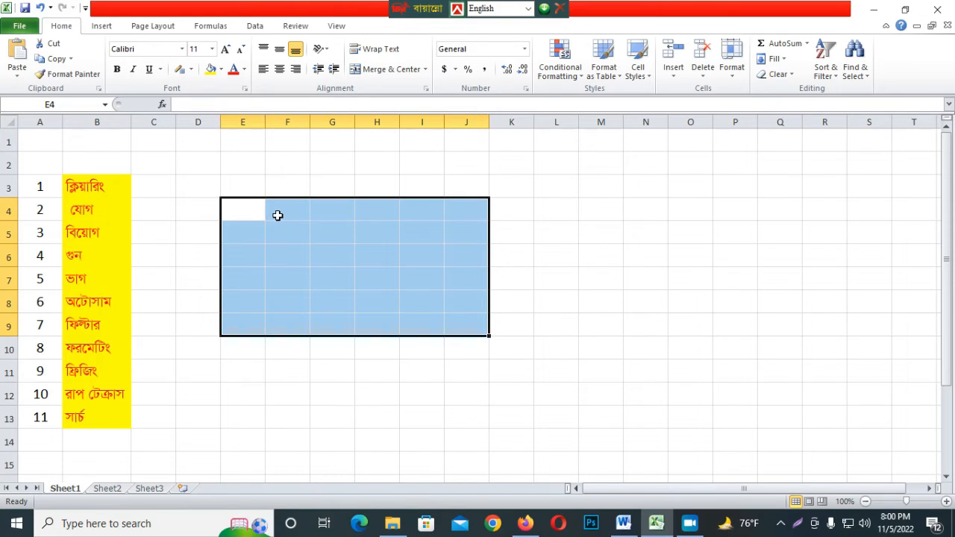
Step: Enter 100 in cell E4 and 200 in cell F4 as the subtraction example numbers
{"action": "left_click", "coordinate": [276, 215]}
{"action": "left_click", "coordinate": [259, 214]}
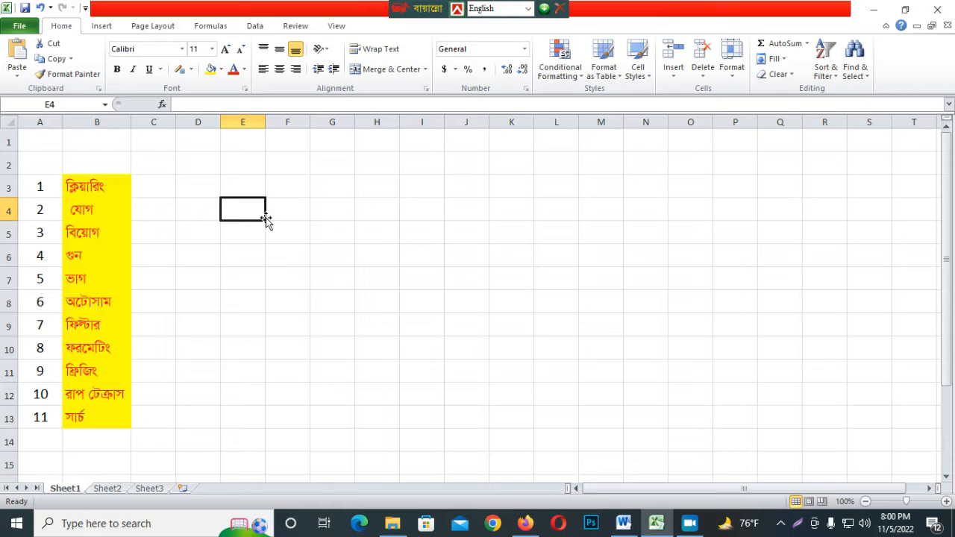
{"action": "type", "text": "100"}
{"action": "key", "text": "Tab"}
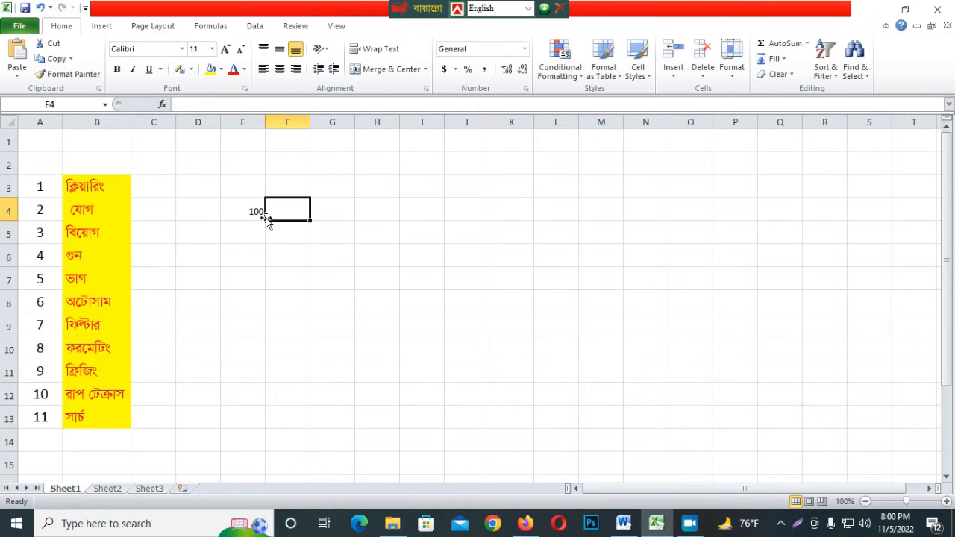
{"action": "type", "text": "200"}
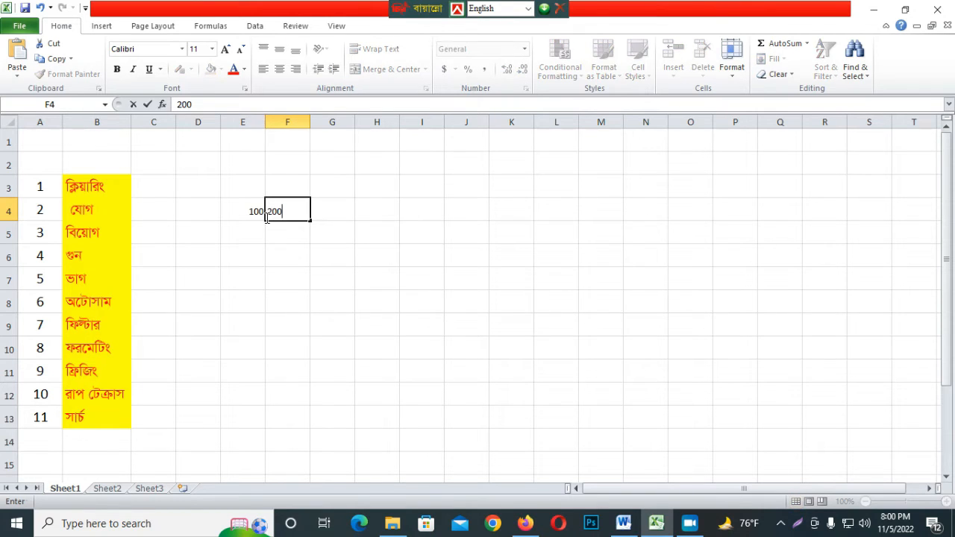
{"action": "key", "text": "Tab"}
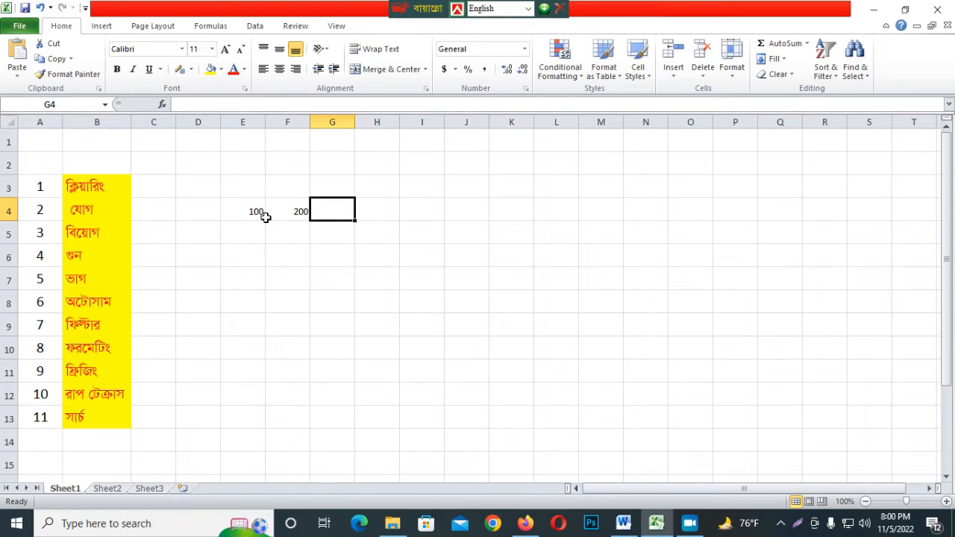
Step: Subtract F4 from E4 in cell G4 with the formula =E4-F4, and review the finished formula
{"action": "type", "text": "="}
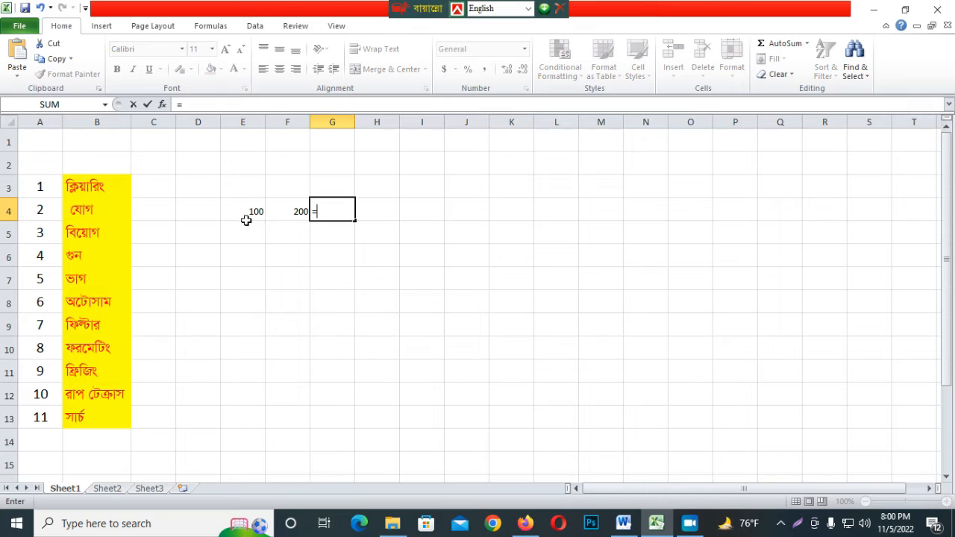
{"action": "left_click", "coordinate": [262, 215]}
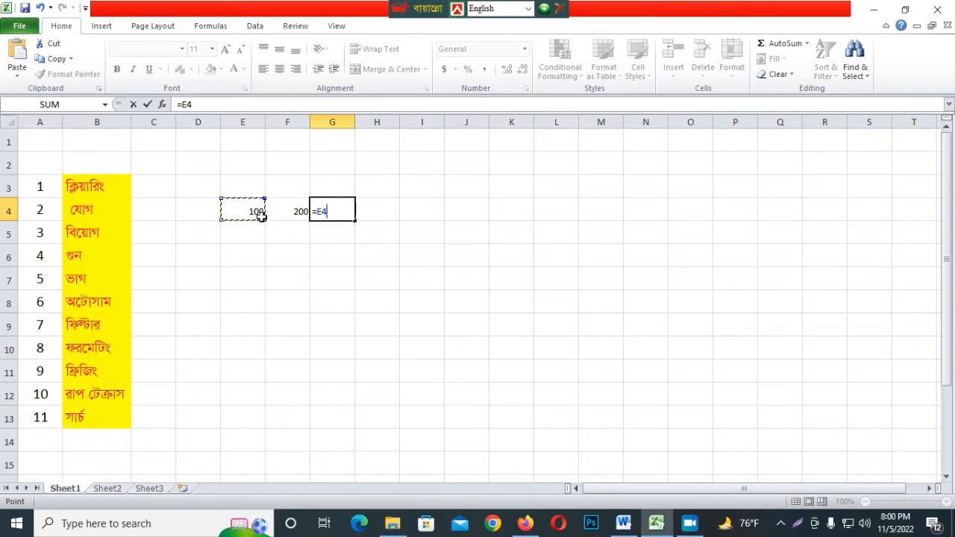
{"action": "type", "text": "-"}
{"action": "left_click", "coordinate": [278, 215]}
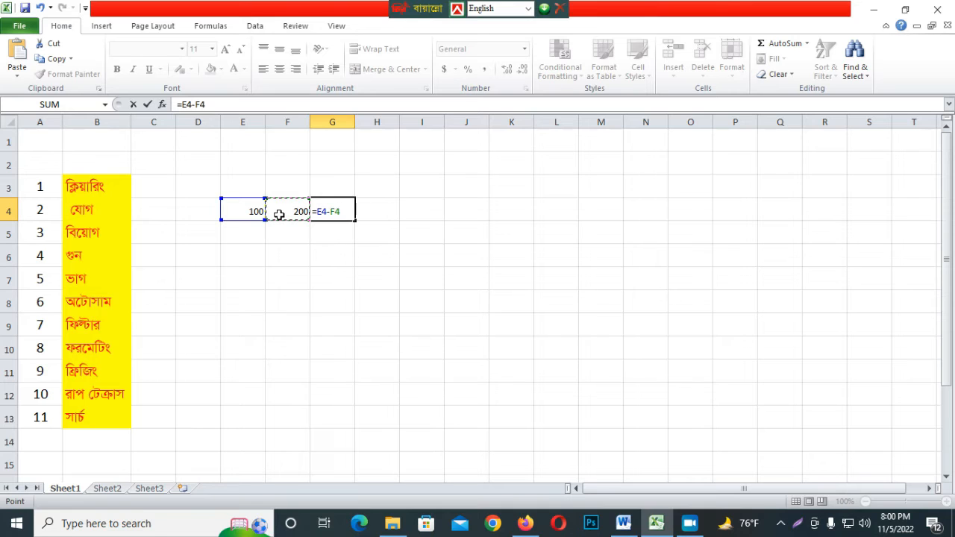
{"action": "key", "text": "Return"}
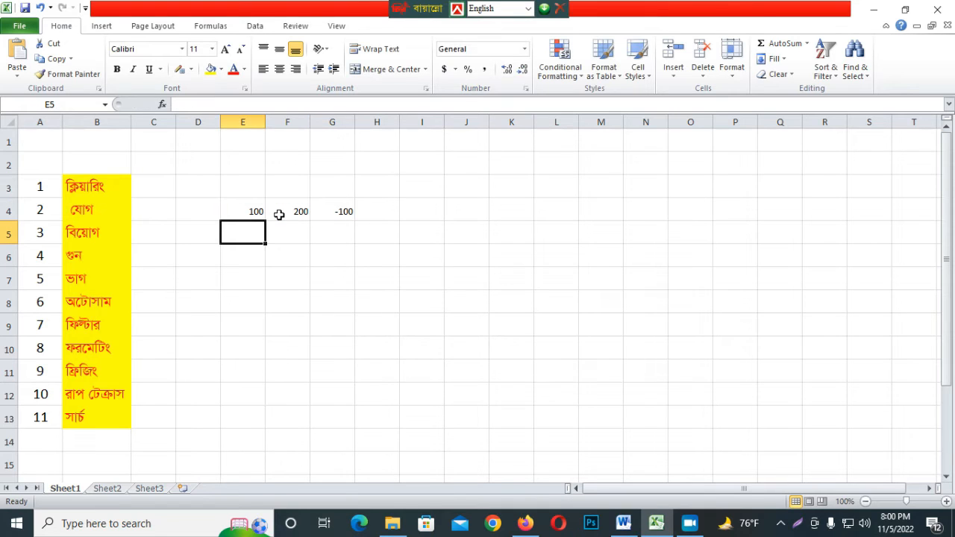
{"action": "left_click", "coordinate": [335, 214]}
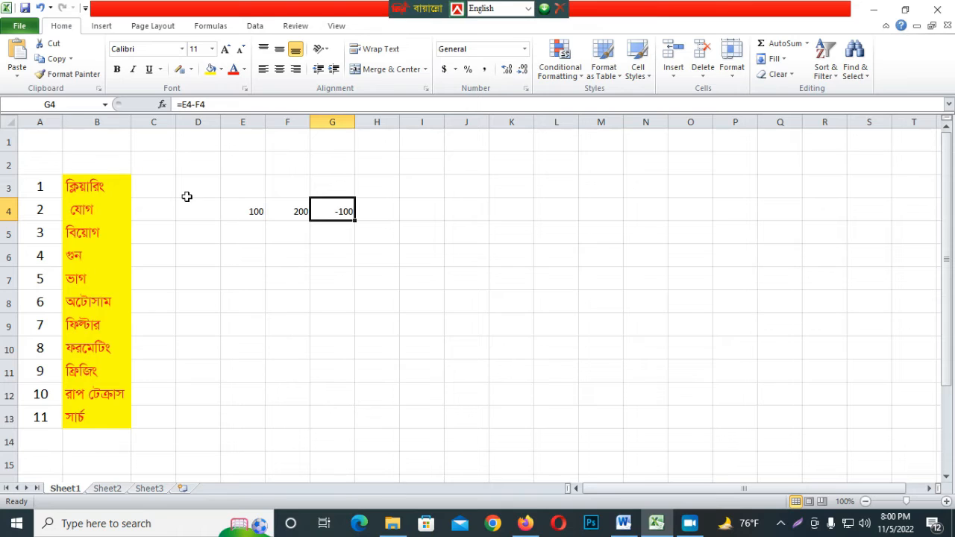
{"action": "left_click", "coordinate": [236, 228]}
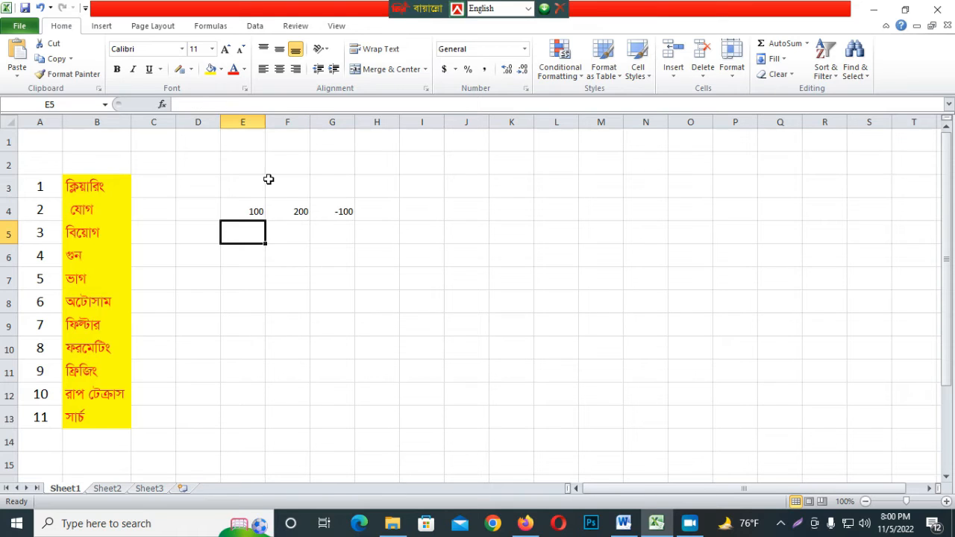
Step: Change the first number of the subtraction example in E4 to 400
{"action": "left_click", "coordinate": [235, 530]}
{"action": "left_click", "coordinate": [729, 256]}
{"action": "left_click", "coordinate": [359, 236]}
{"action": "left_click", "coordinate": [304, 214]}
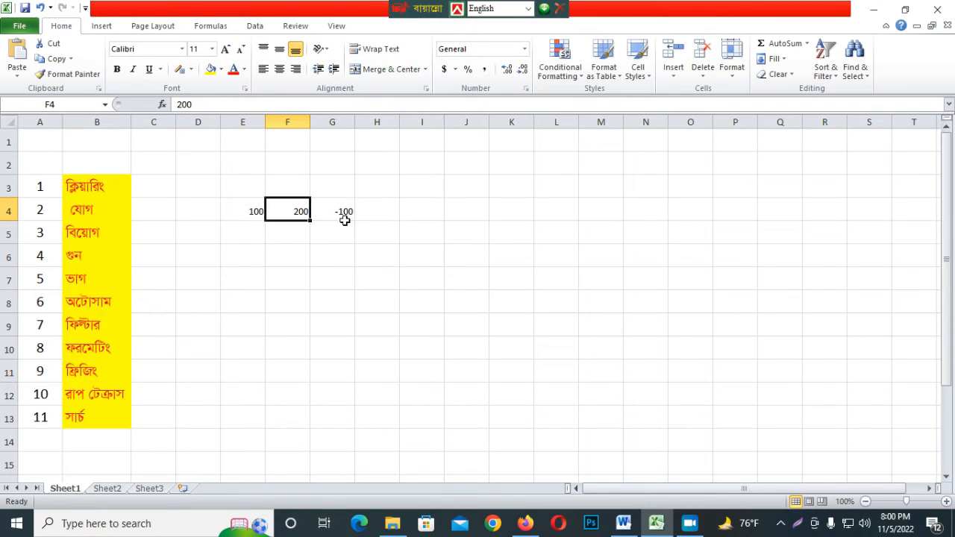
{"action": "left_click", "coordinate": [254, 208]}
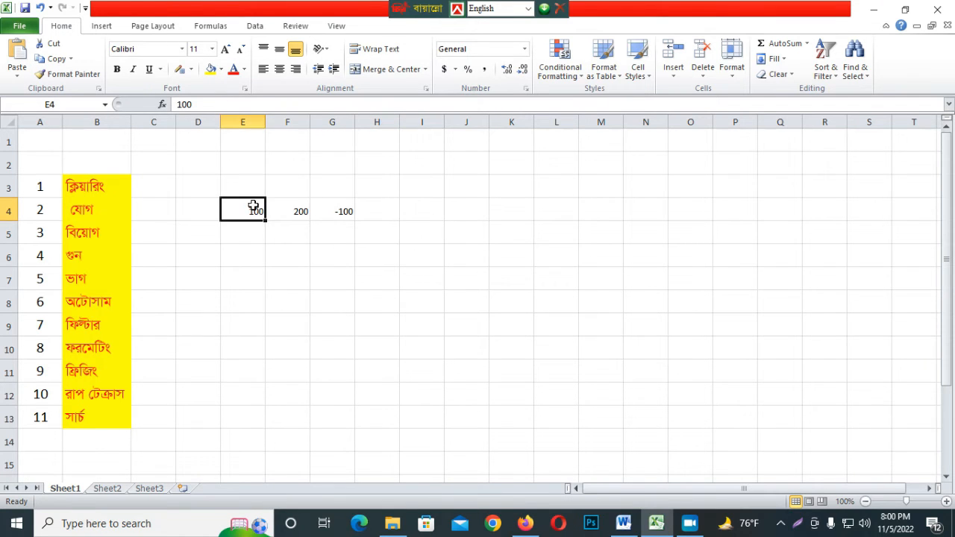
{"action": "type", "text": "40"}
{"action": "left_click", "coordinate": [308, 213]}
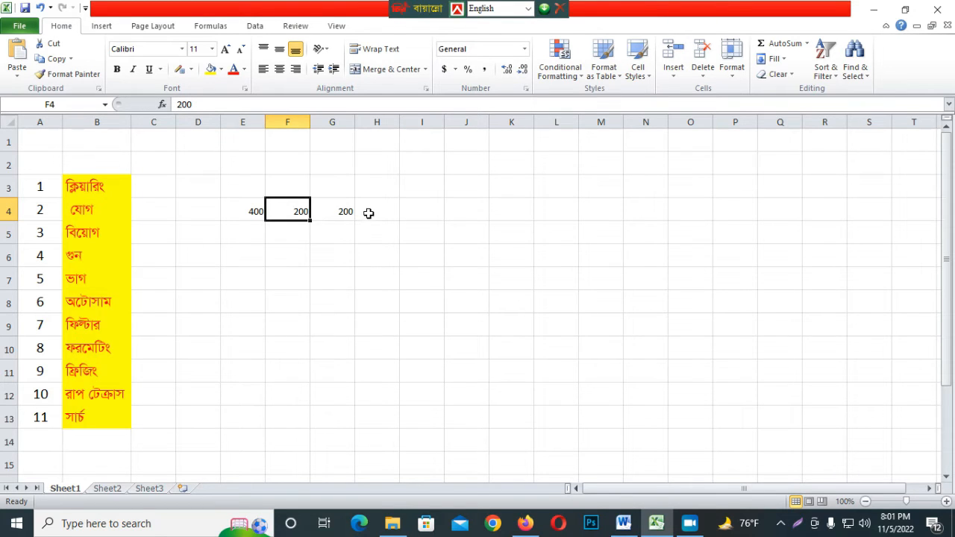
{"action": "left_click", "coordinate": [263, 225]}
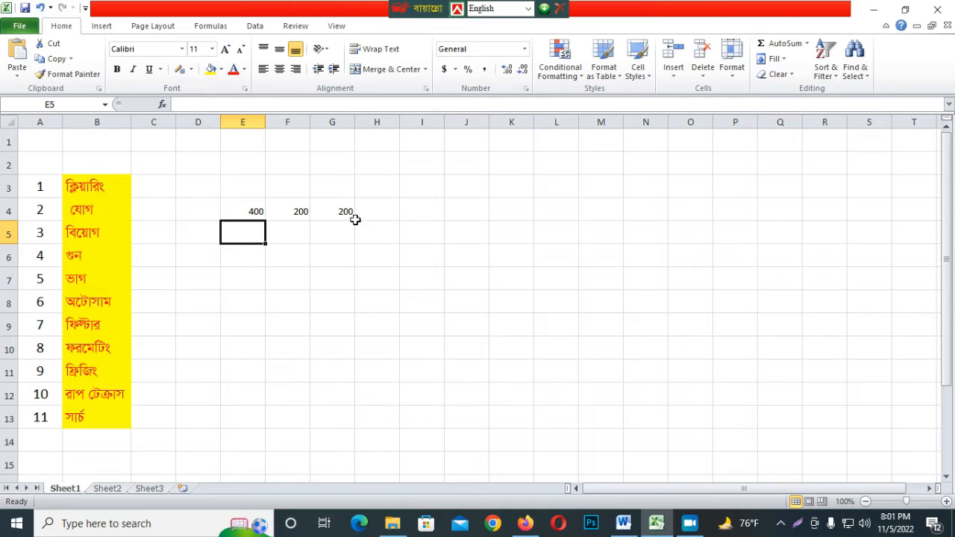
Step: Delete the subtraction example in E4:G4, and enter 150 in E4 and 2 in F4 for multiplication
{"action": "left_click_drag", "start_coordinate": [247, 211], "coordinate": [328, 215]}
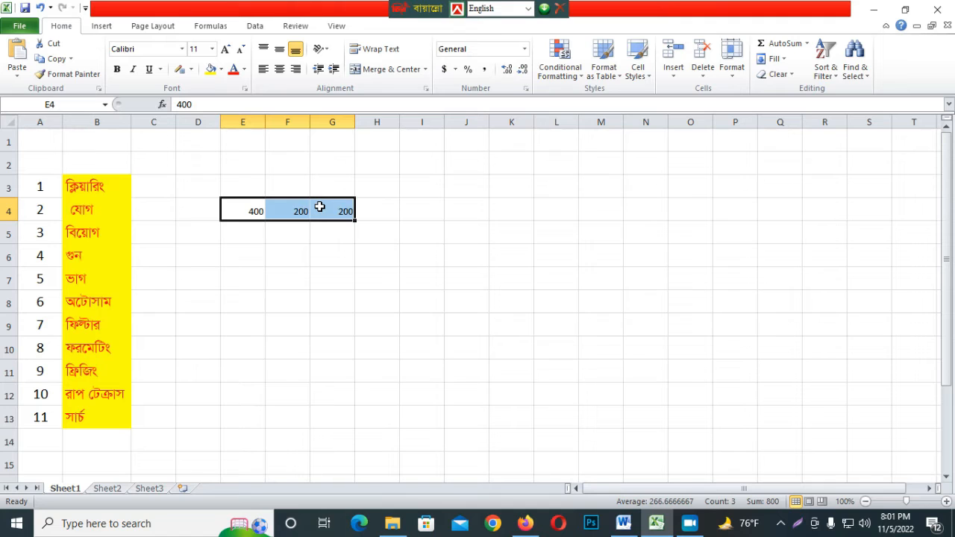
{"action": "key", "text": "Delete"}
{"action": "left_click", "coordinate": [242, 216]}
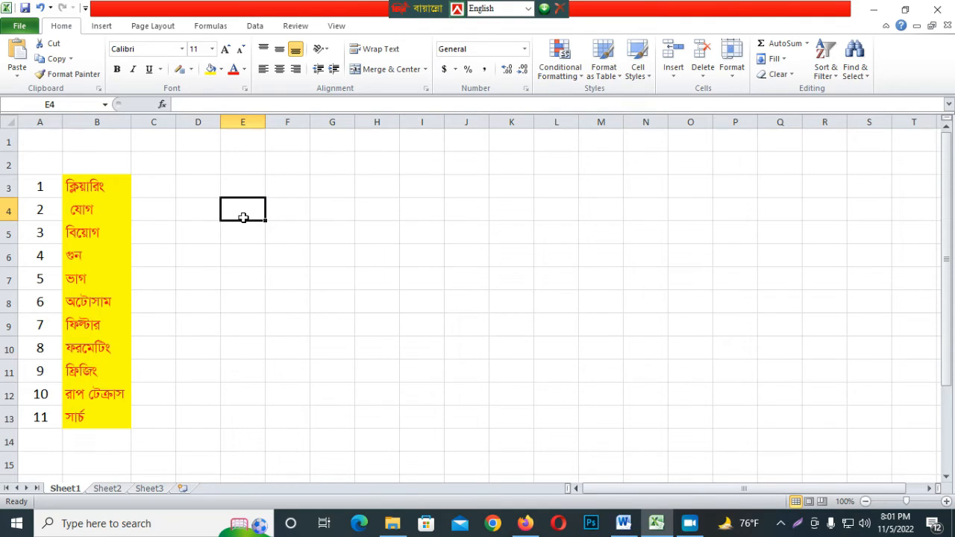
{"action": "type", "text": "150"}
{"action": "key", "text": "Tab"}
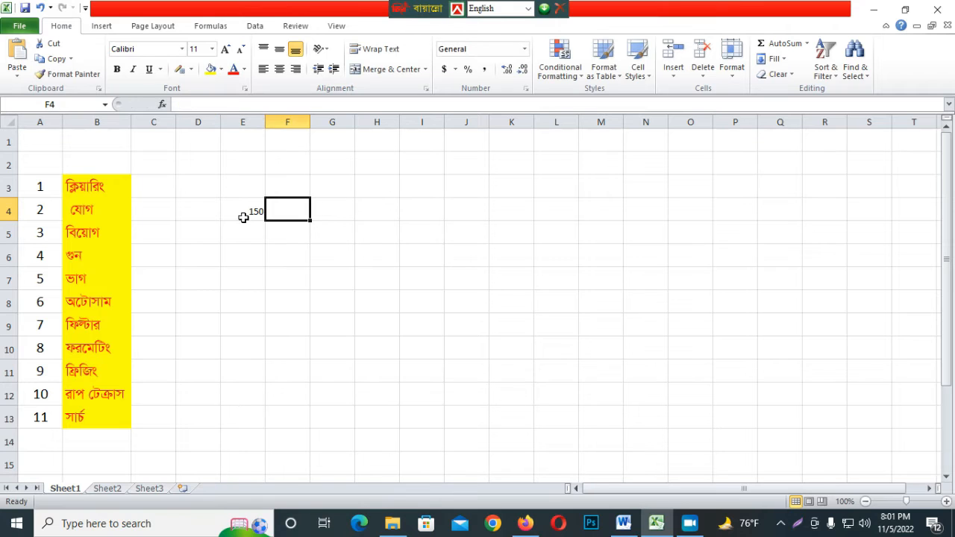
{"action": "type", "text": "2"}
{"action": "key", "text": "Tab"}
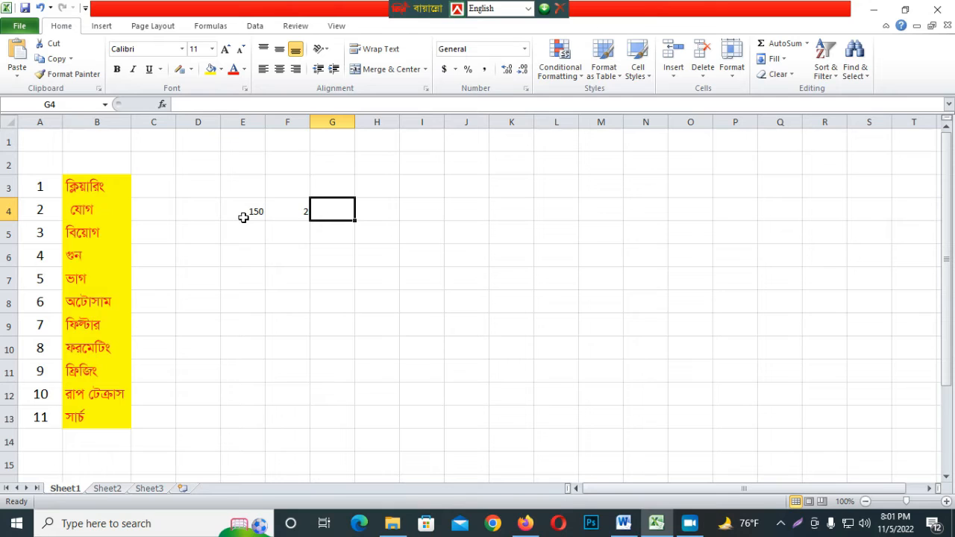
Step: Multiply E4 by F4 in cell G4 with the formula =E4*F4, and review the finished formula
{"action": "type", "text": "="}
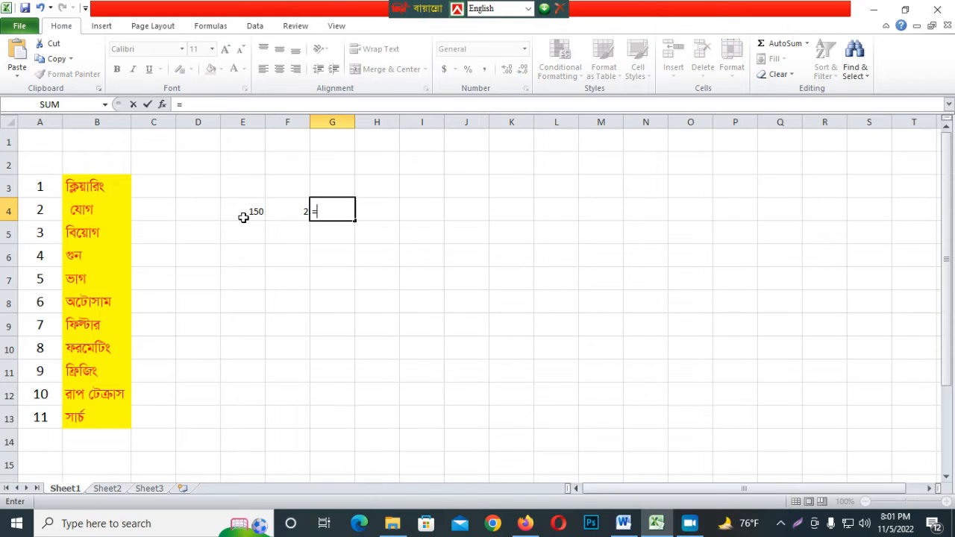
{"action": "left_click", "coordinate": [254, 214]}
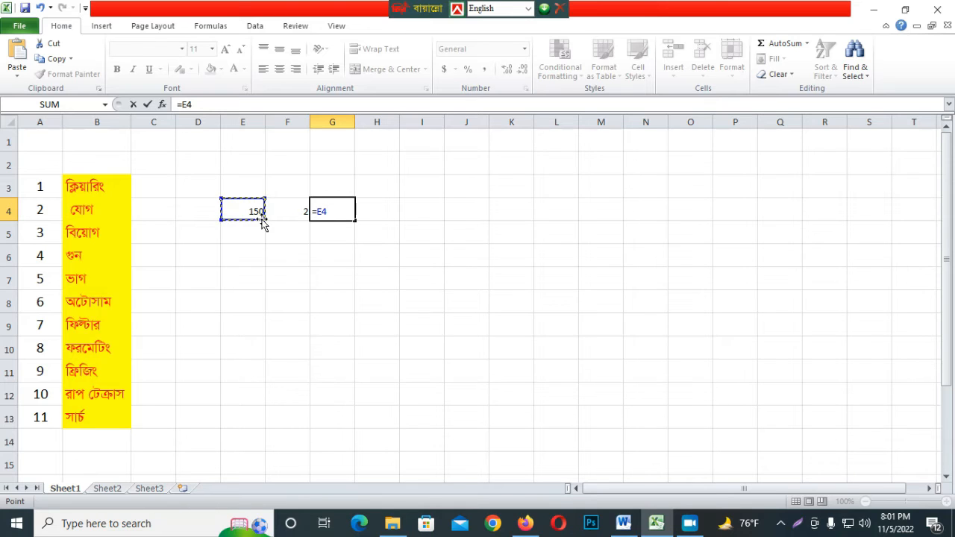
{"action": "type", "text": "*"}
{"action": "left_click", "coordinate": [291, 218]}
{"action": "key", "text": "Return"}
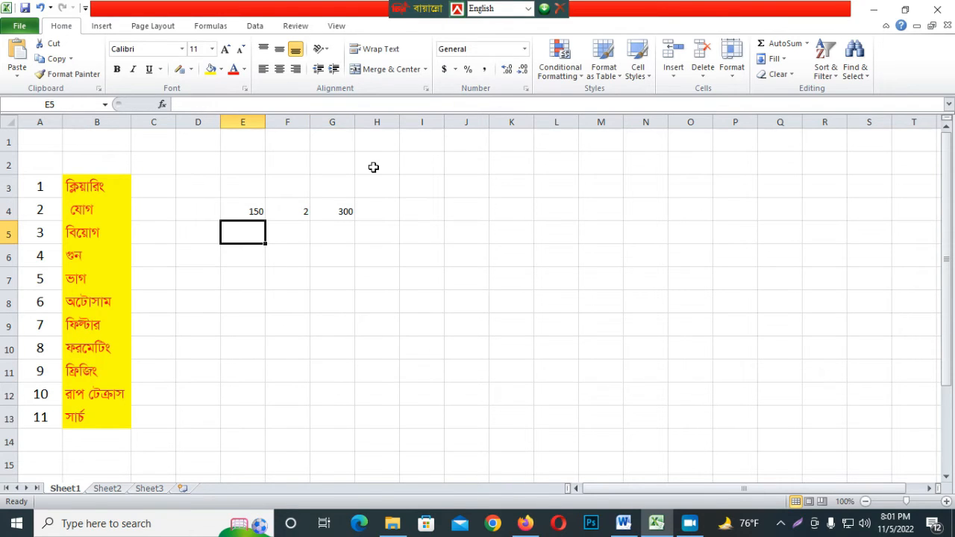
{"action": "left_click", "coordinate": [332, 214]}
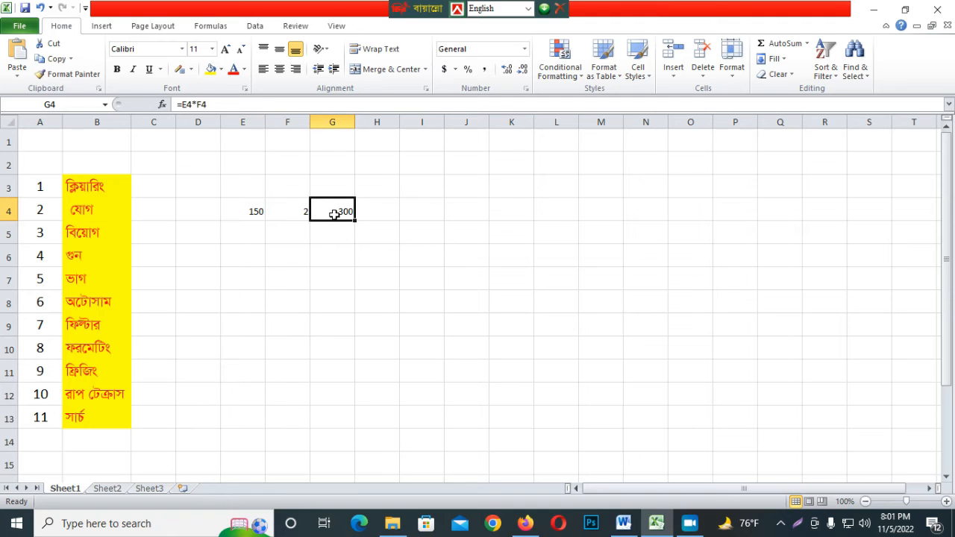
Step: Replace the multiplication formula in G4 with the SUM version =SUM(E4*F4)
{"action": "double_click", "coordinate": [335, 214]}
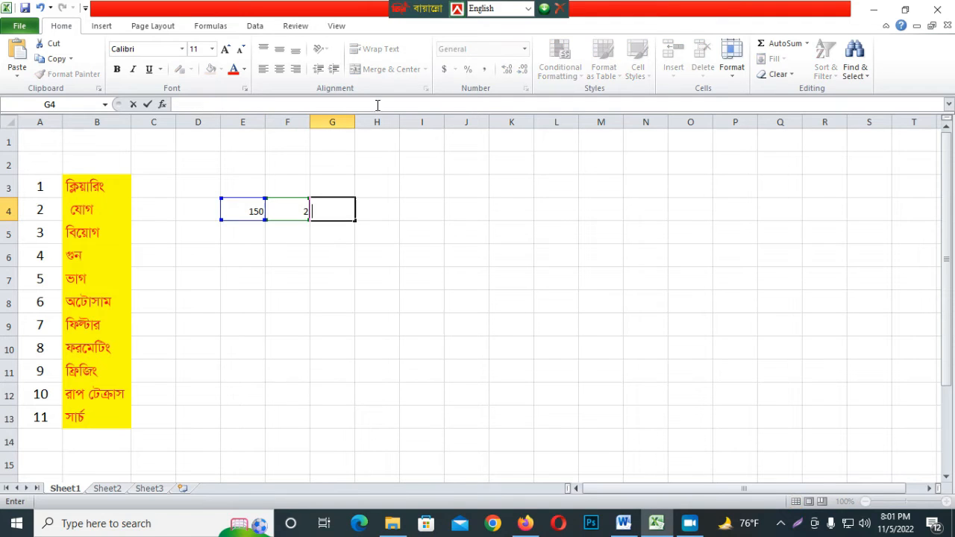
{"action": "left_click", "coordinate": [343, 284]}
{"action": "left_click", "coordinate": [337, 215]}
{"action": "double_click", "coordinate": [337, 216]}
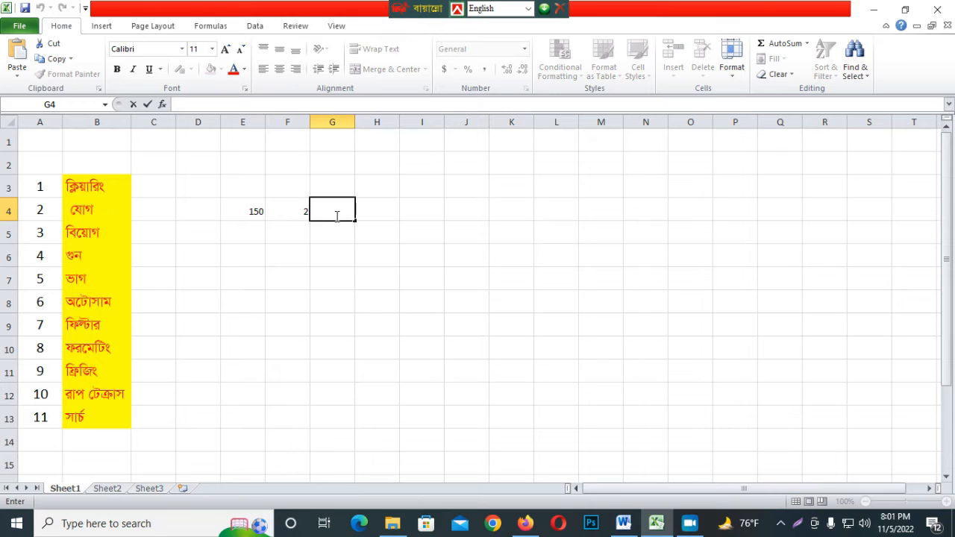
{"action": "type", "text": "=SU"}
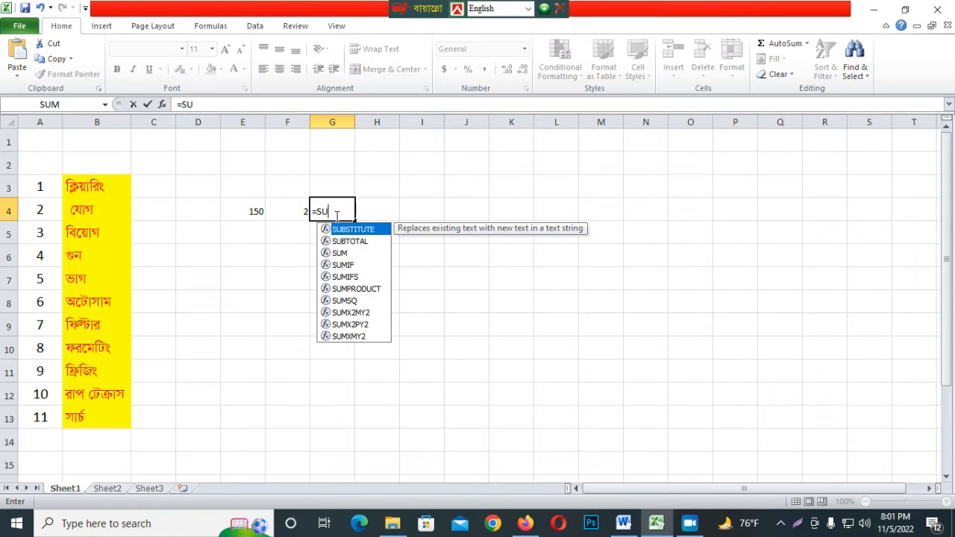
{"action": "type", "text": "M("}
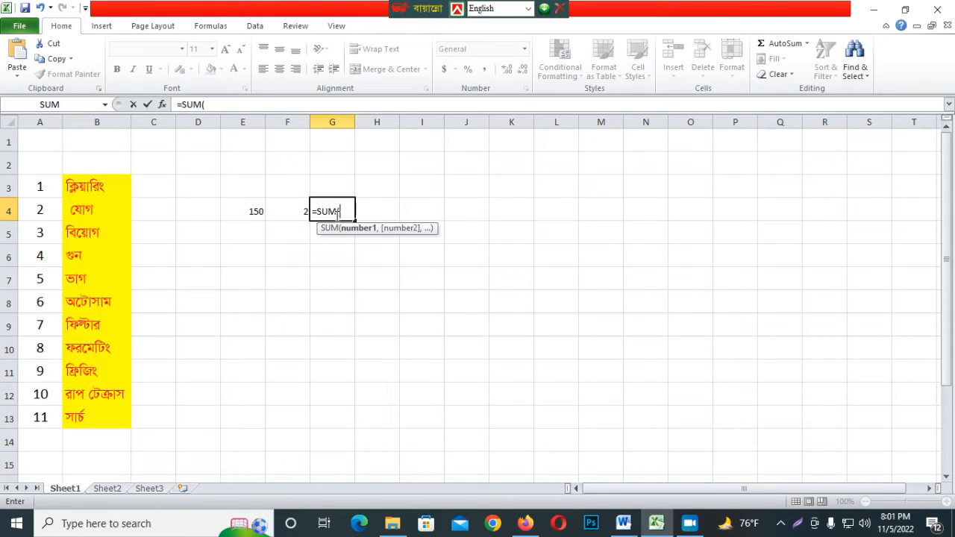
{"action": "left_click", "coordinate": [255, 210]}
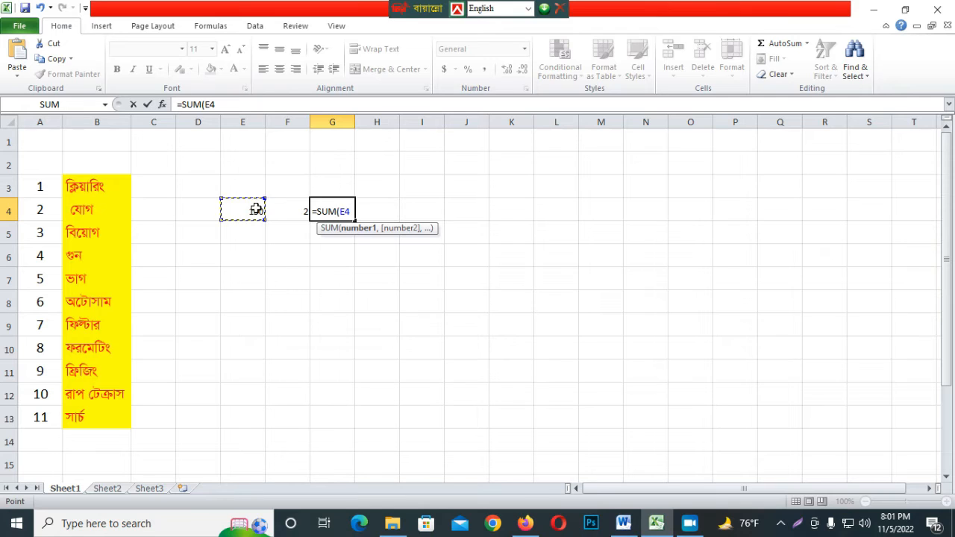
{"action": "type", "text": "*"}
{"action": "left_click", "coordinate": [293, 215]}
{"action": "key", "text": "Return"}
{"action": "key", "text": "Right"}
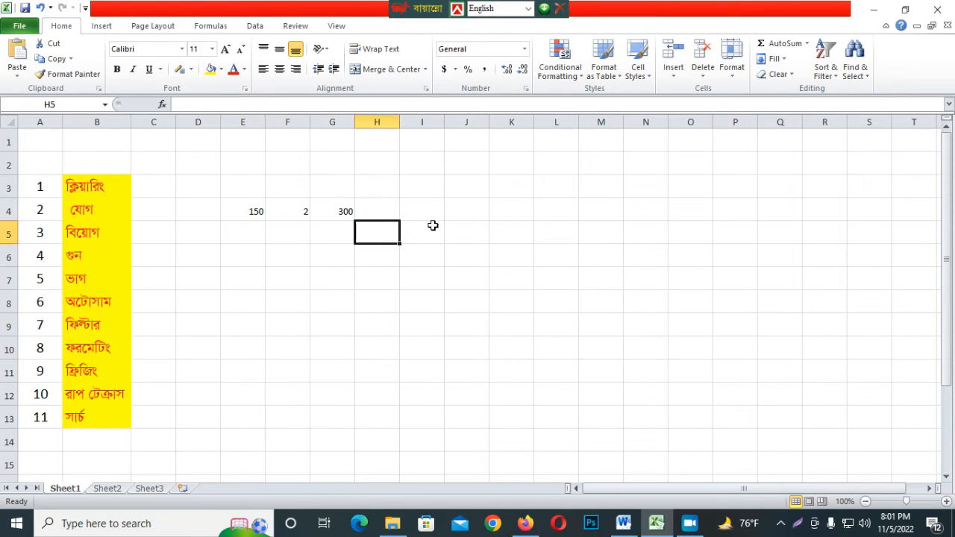
Step: Delete the multiplication example in E4:G4, and enter 150 in E4 and 10 in F4 for division
{"action": "left_click_drag", "start_coordinate": [251, 209], "coordinate": [324, 213]}
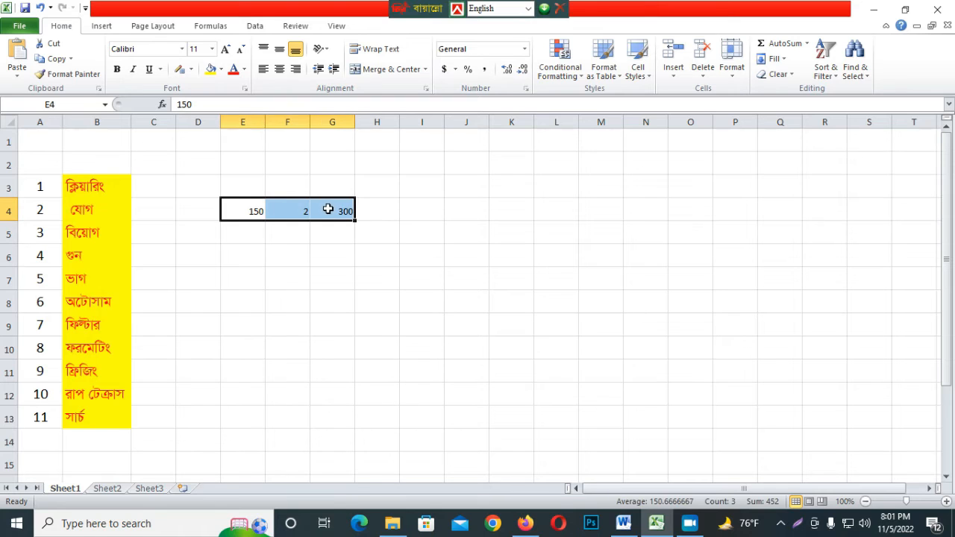
{"action": "key", "text": "Delete"}
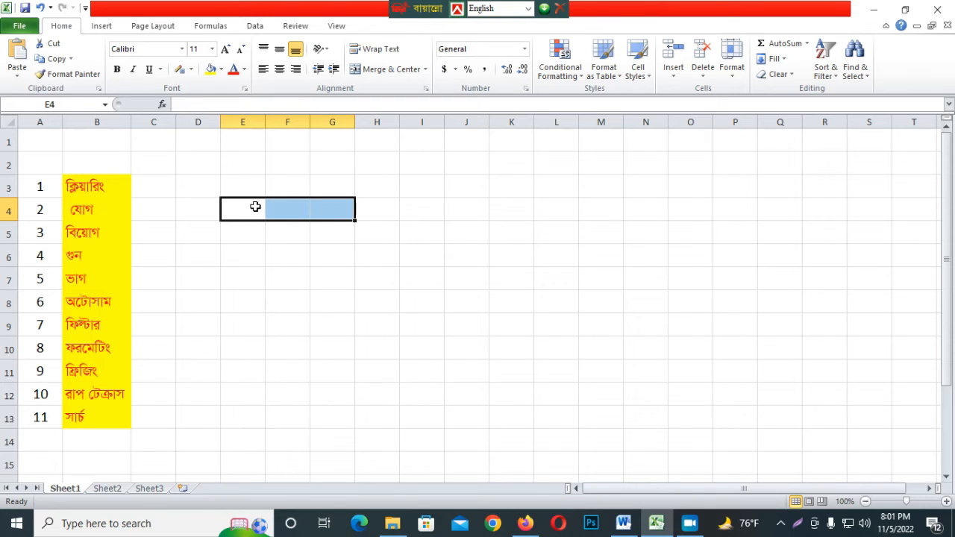
{"action": "left_click", "coordinate": [262, 208]}
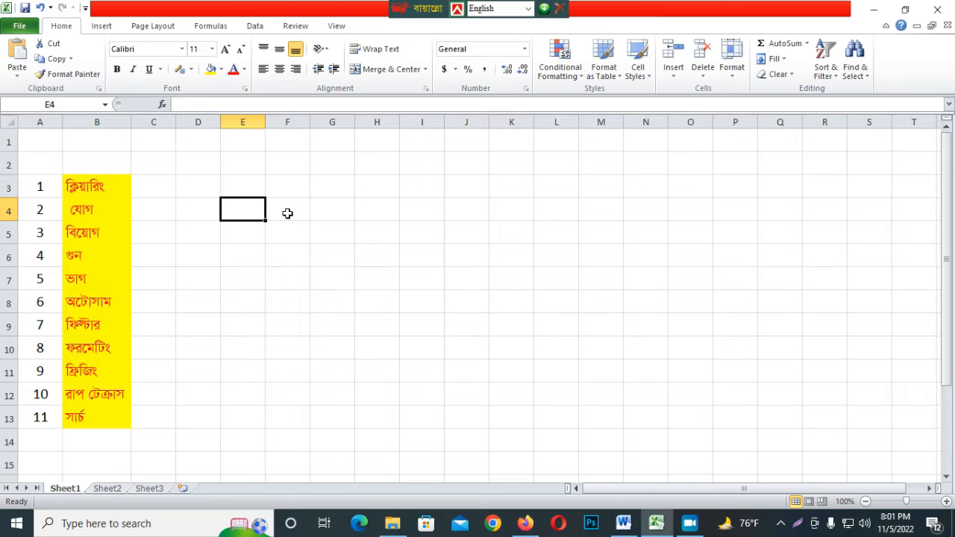
{"action": "type", "text": "1500"}
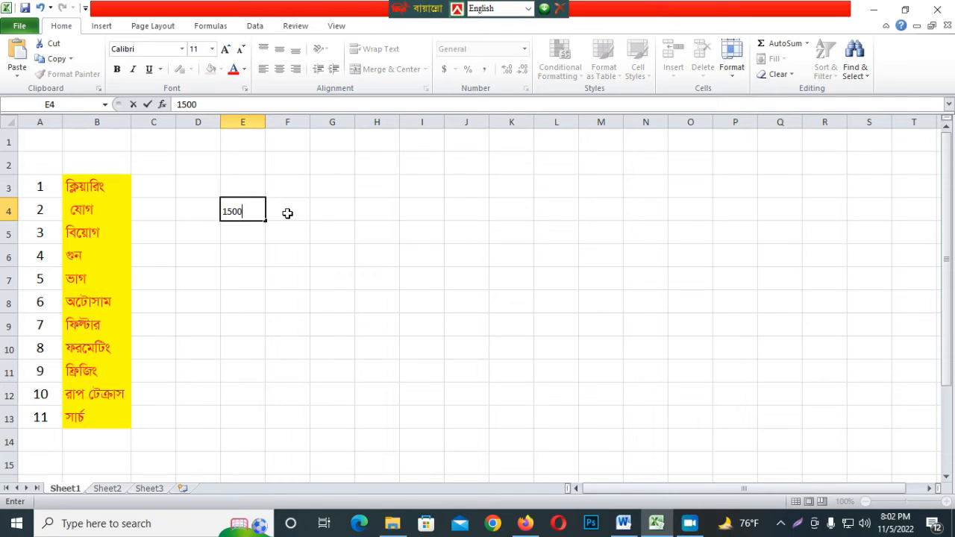
{"action": "key", "text": "BackSpace"}
{"action": "left_click", "coordinate": [288, 213]}
{"action": "type", "text": "10"}
{"action": "key", "text": "Tab"}
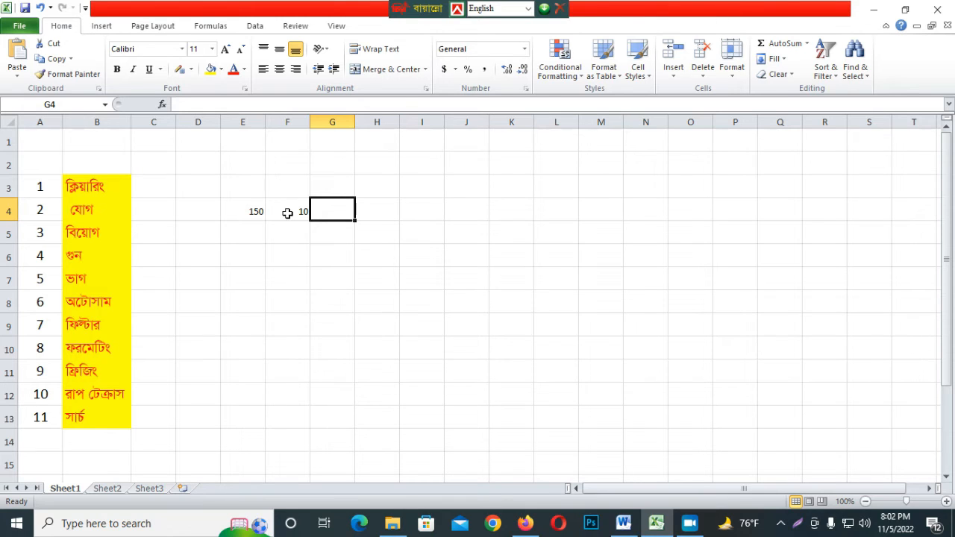
Step: Divide E4 by F4 in cell G4 with the formula =E4/F4
{"action": "type", "text": "="}
{"action": "left_click", "coordinate": [254, 211]}
{"action": "type", "text": "/"}
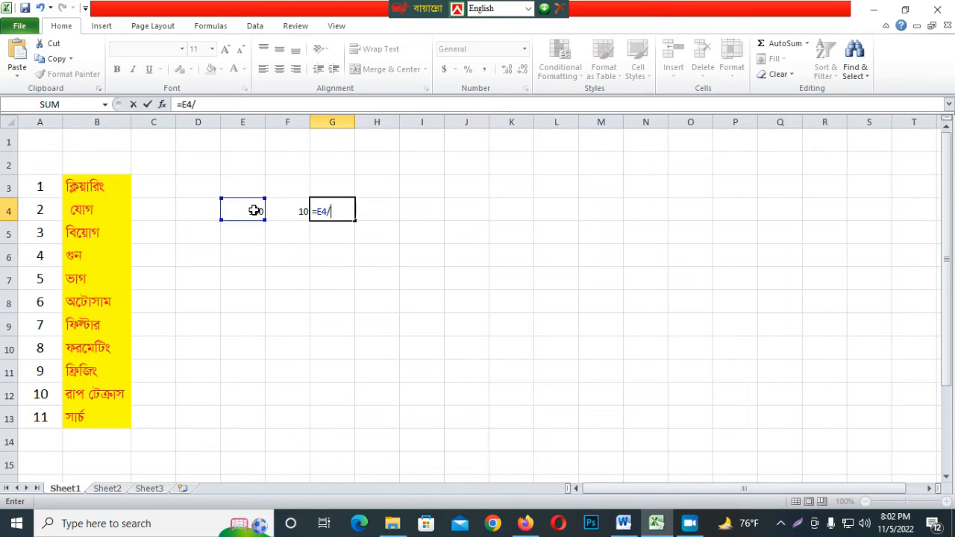
{"action": "left_click", "coordinate": [293, 212]}
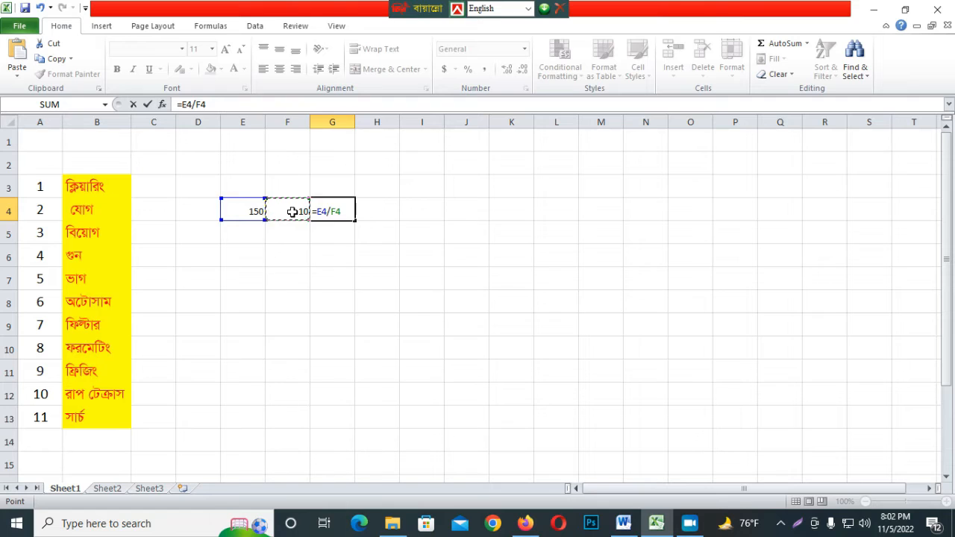
{"action": "key", "text": "Return"}
{"action": "key", "text": "Return"}
{"action": "key", "text": "Right"}
{"action": "key", "text": "Right"}
Step: Add a second division row with 100 in E5 and 25 in F5
{"action": "left_click", "coordinate": [252, 232]}
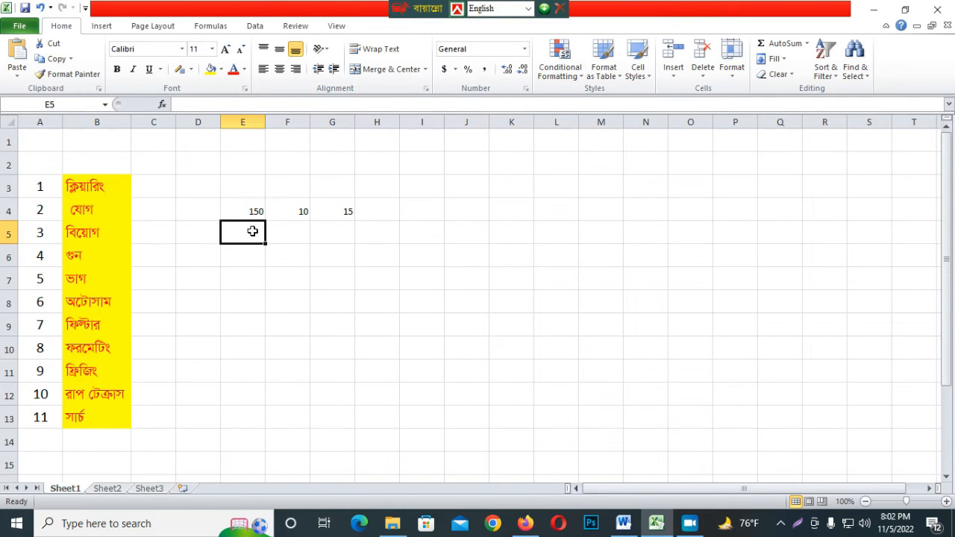
{"action": "type", "text": "100"}
{"action": "left_click", "coordinate": [301, 239]}
{"action": "type", "text": "25"}
{"action": "key", "text": "Right"}
{"action": "left_click", "coordinate": [300, 237]}
{"action": "key", "text": "Right"}
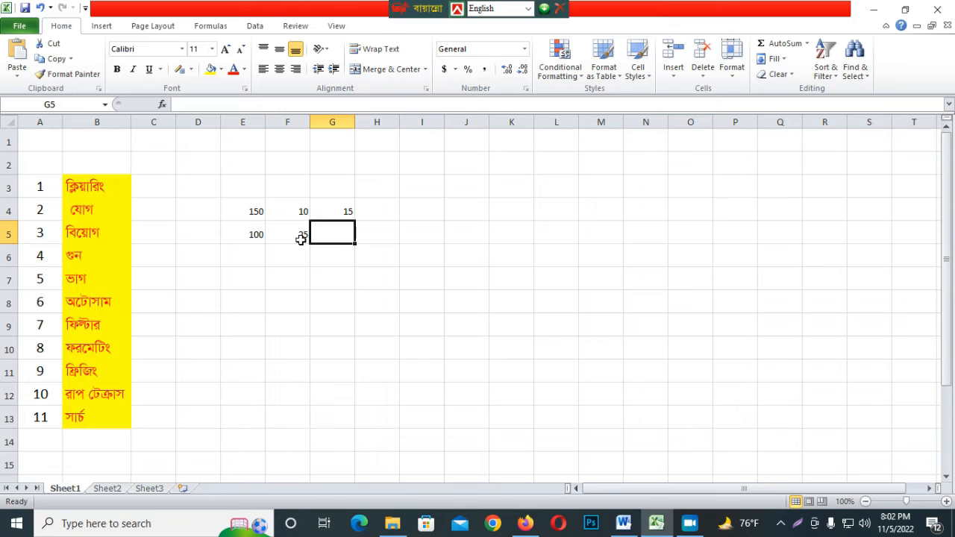
Step: Add a third division row with 15 in E6 and 2 in F6
{"action": "left_click", "coordinate": [251, 247]}
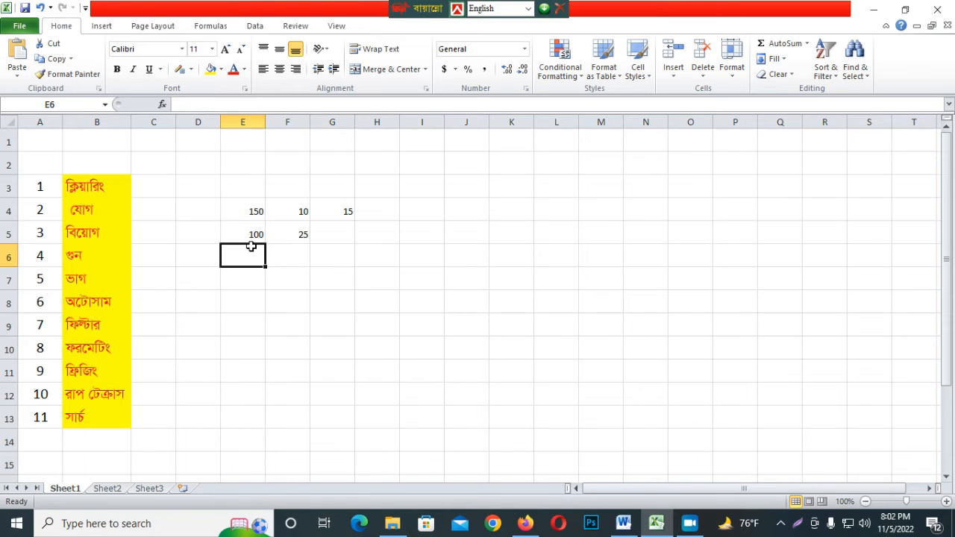
{"action": "type", "text": "15"}
{"action": "key", "text": "Right"}
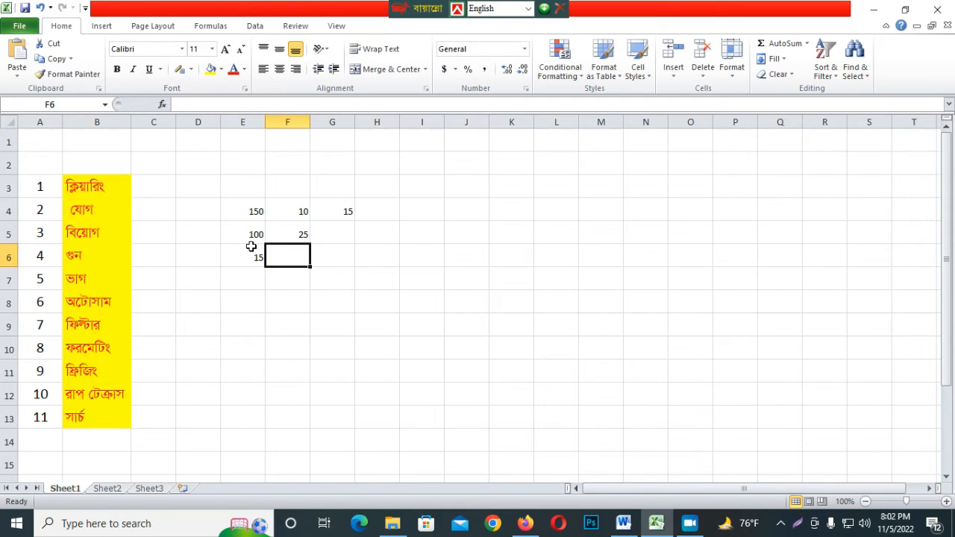
{"action": "type", "text": "1"}
{"action": "type", "text": "2"}
{"action": "key", "text": "Right"}
Step: Fill the division formula from G4 down through G6
{"action": "left_click", "coordinate": [331, 229]}
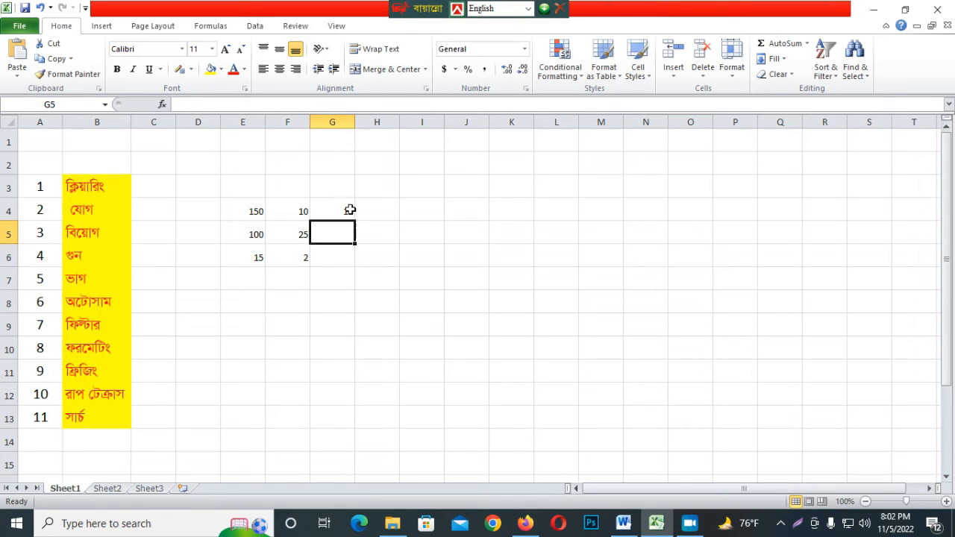
{"action": "left_click", "coordinate": [343, 210]}
{"action": "left_click_drag", "start_coordinate": [354, 231], "coordinate": [354, 260]}
{"action": "left_click", "coordinate": [352, 209]}
{"action": "left_click_drag", "start_coordinate": [355, 222], "coordinate": [356, 267]}
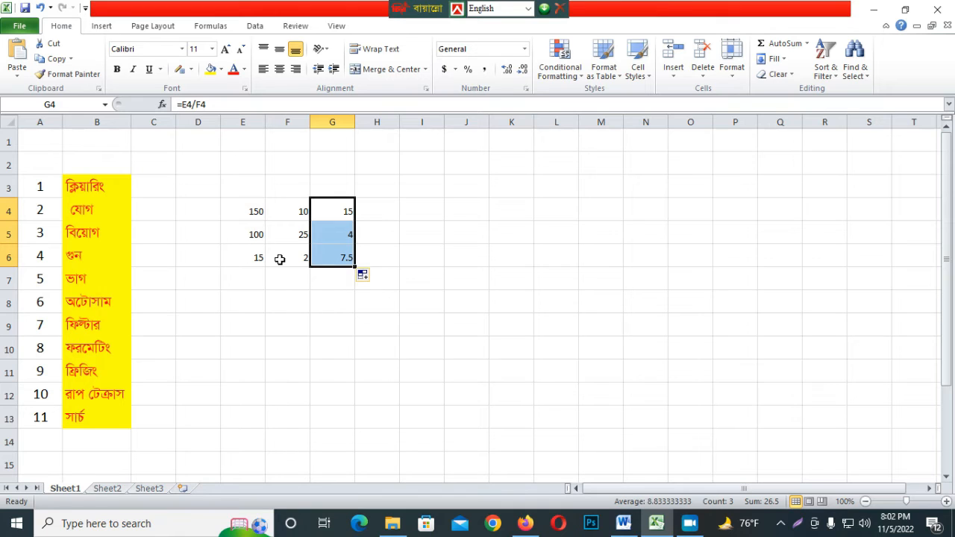
{"action": "left_click", "coordinate": [382, 277]}
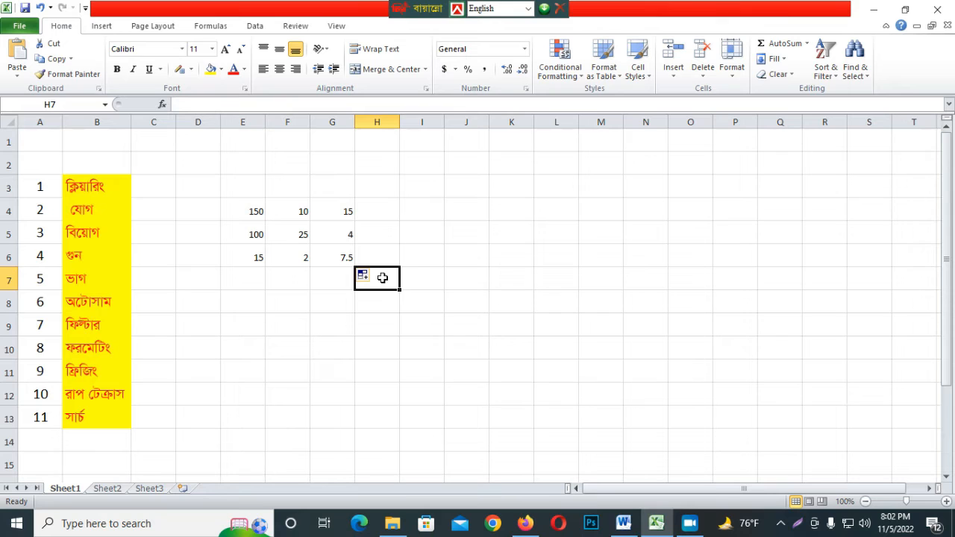
Step: Delete the division example by clearing the contents of D4:H6
{"action": "left_click_drag", "start_coordinate": [217, 203], "coordinate": [369, 267]}
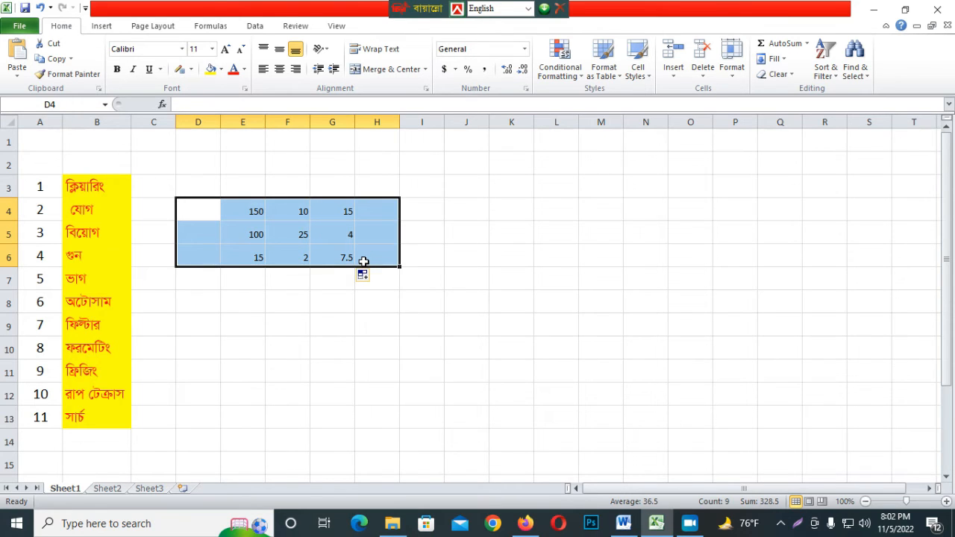
{"action": "key", "text": "Delete"}
{"action": "left_click", "coordinate": [291, 254]}
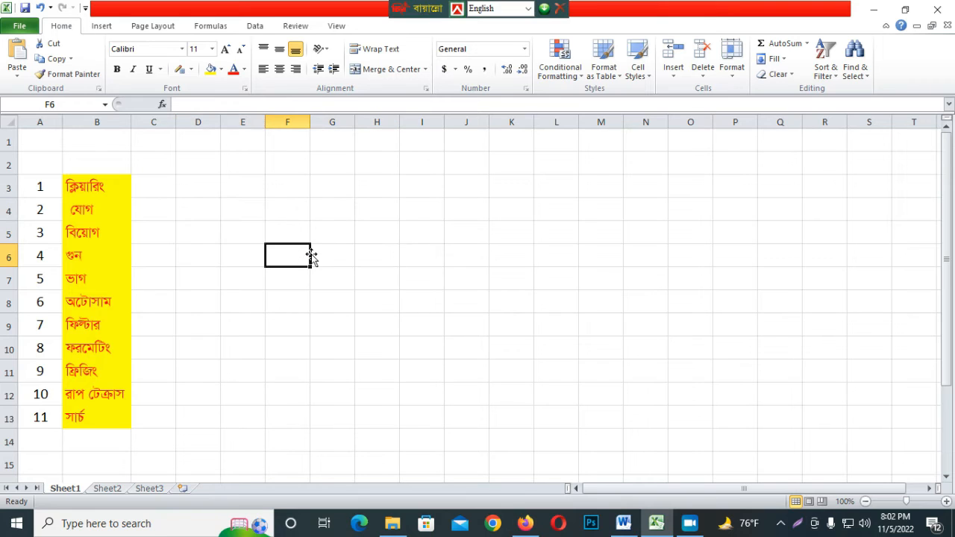
{"action": "left_click", "coordinate": [276, 227]}
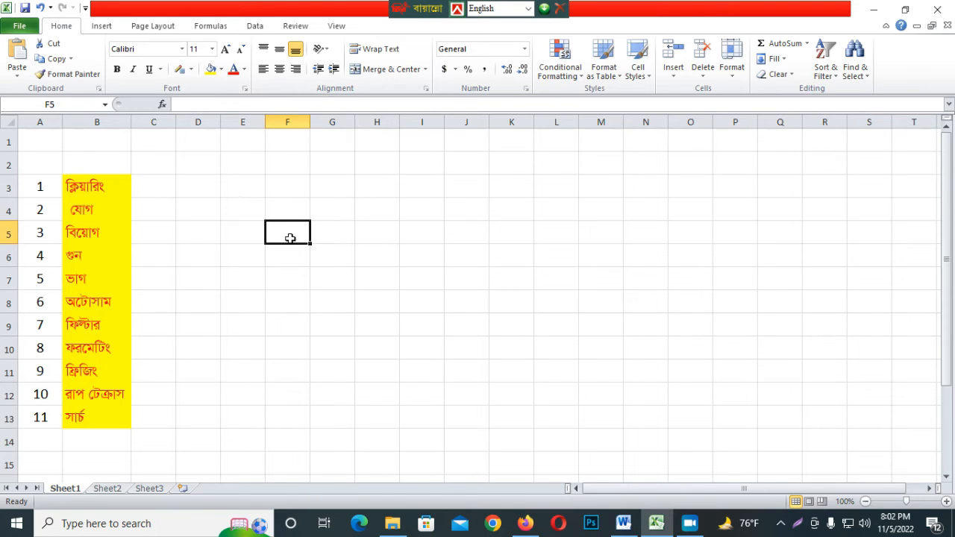
{"action": "left_click", "coordinate": [114, 302]}
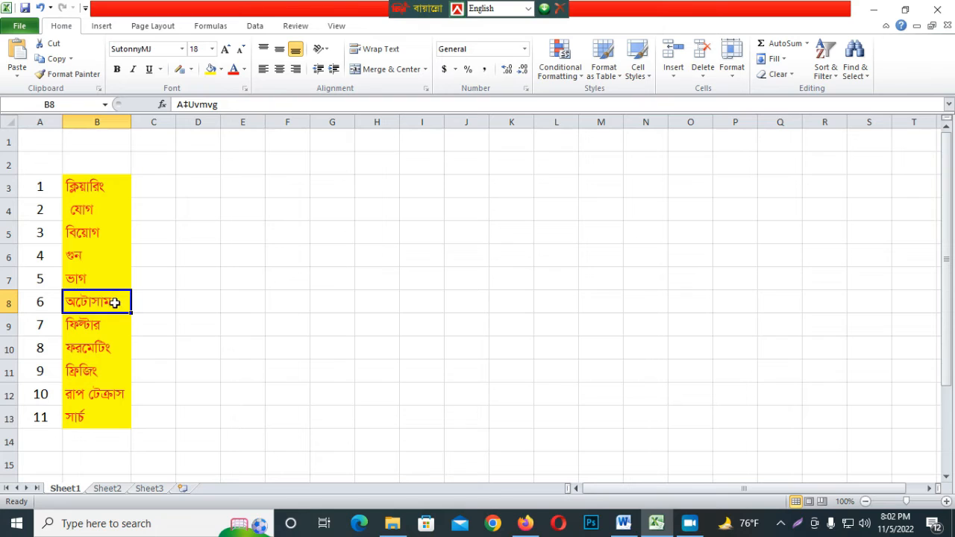
{"action": "left_click", "coordinate": [299, 246]}
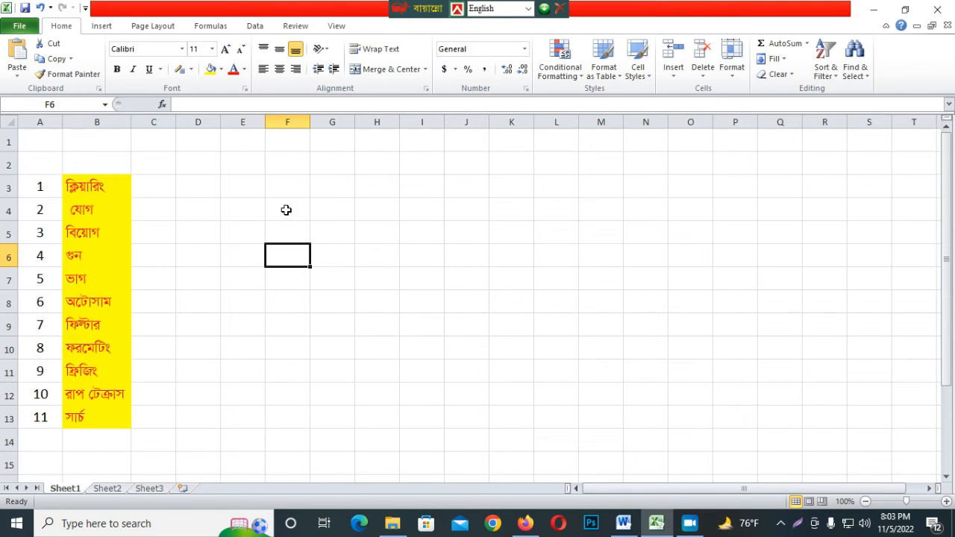
{"action": "left_click", "coordinate": [287, 210]}
{"action": "left_click", "coordinate": [306, 249]}
{"action": "left_click", "coordinate": [300, 210]}
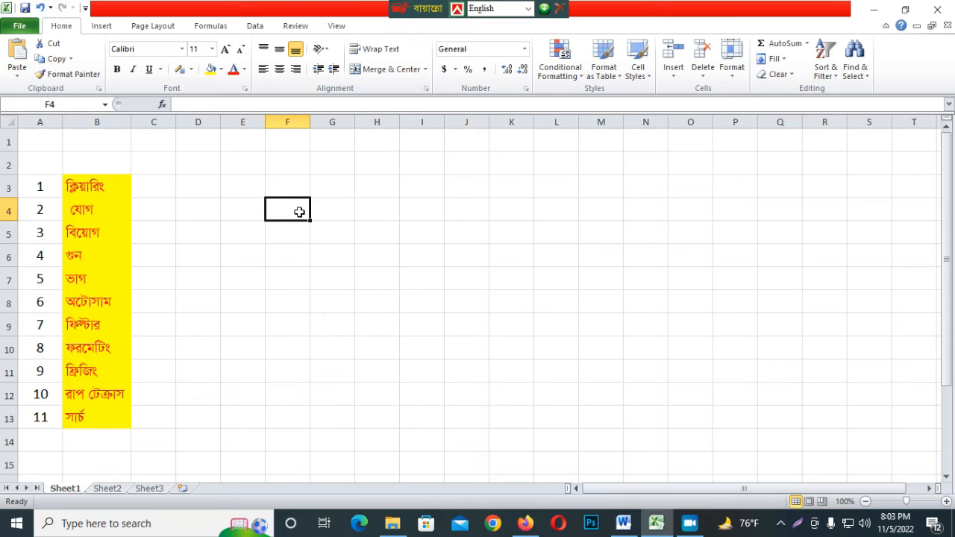
Step: Enter the sample numbers 20, 20, 20, 2, 20 and 20 across row 3 in cells F3 to K3
{"action": "left_click", "coordinate": [296, 193]}
{"action": "type", "text": "20"}
{"action": "key", "text": "Tab"}
{"action": "type", "text": "20"}
{"action": "key", "text": "Tab"}
{"action": "type", "text": "20"}
{"action": "key", "text": "Tab"}
{"action": "type", "text": "2"}
{"action": "key", "text": "Tab"}
{"action": "type", "text": "0"}
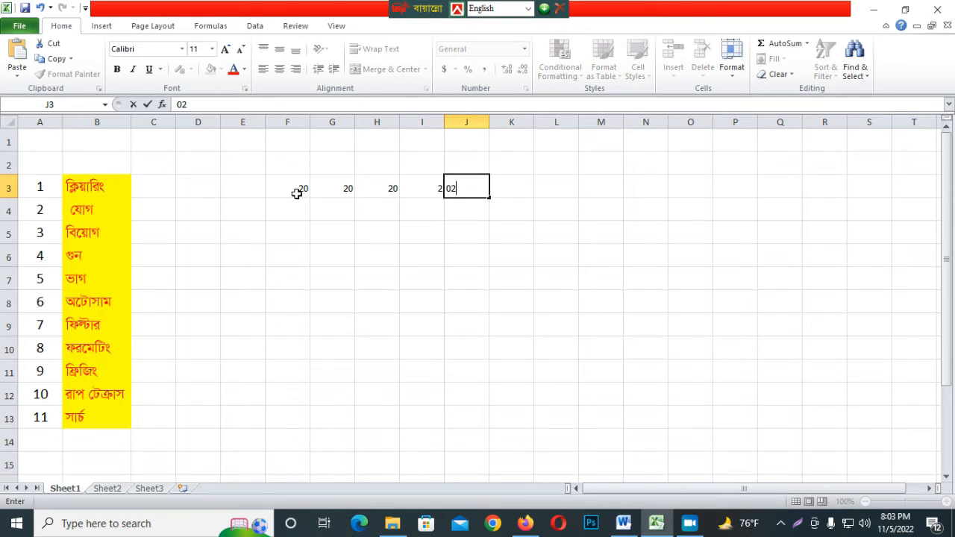
{"action": "key", "text": "BackSpace"}
{"action": "key", "text": "BackSpace"}
{"action": "type", "text": "20"}
{"action": "key", "text": "Tab"}
{"action": "type", "text": "20"}
{"action": "key", "text": "Tab"}
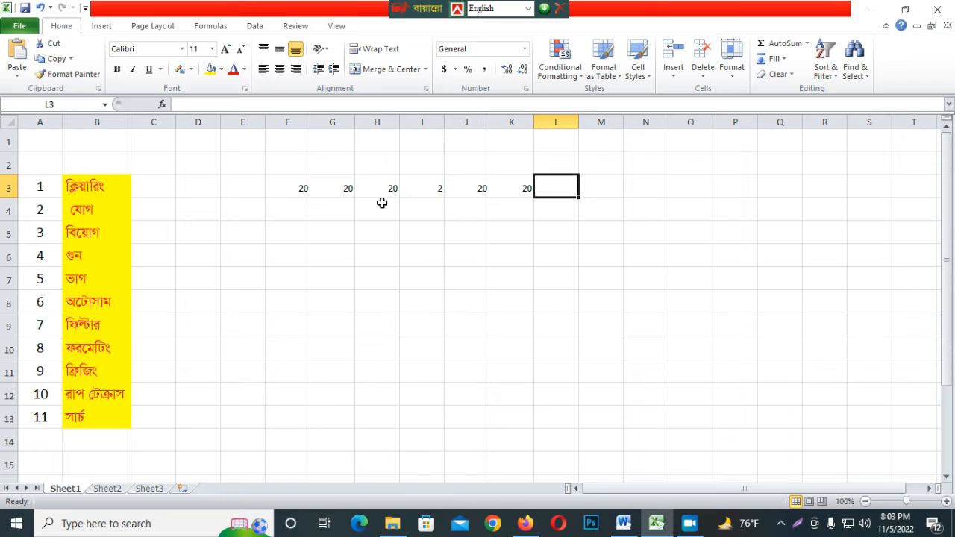
Step: Total the row 3 numbers in L3 by applying AutoSum to F3:L3
{"action": "left_click_drag", "start_coordinate": [294, 189], "coordinate": [547, 193]}
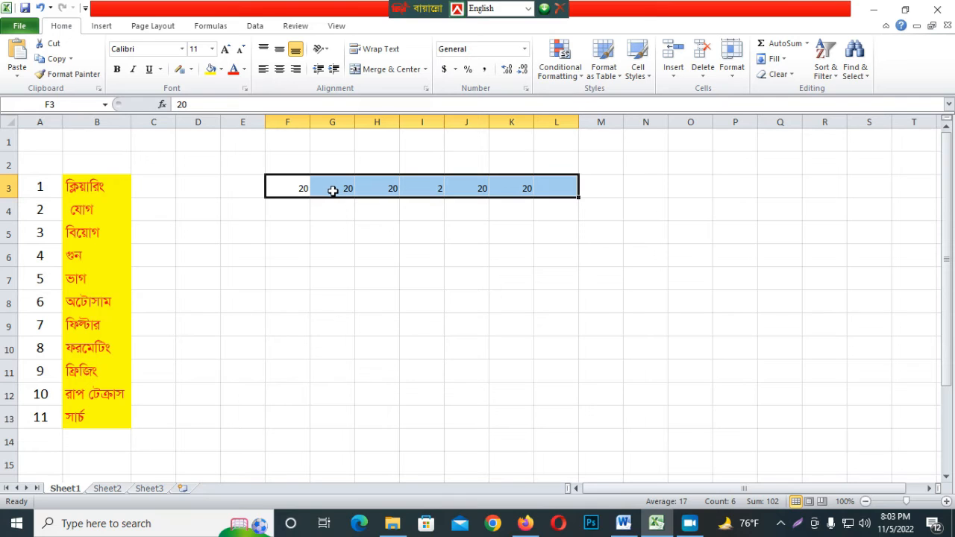
{"action": "left_click", "coordinate": [776, 50]}
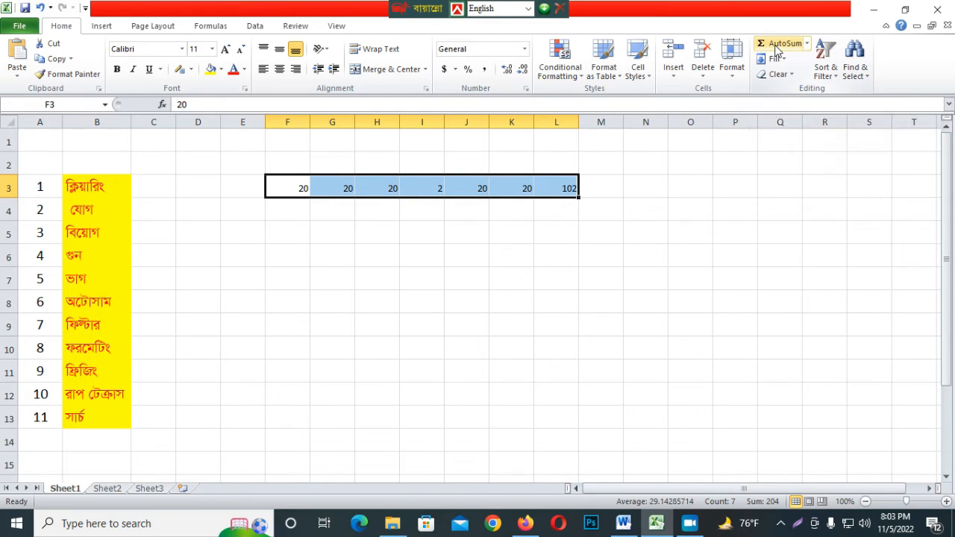
{"action": "left_click", "coordinate": [565, 234]}
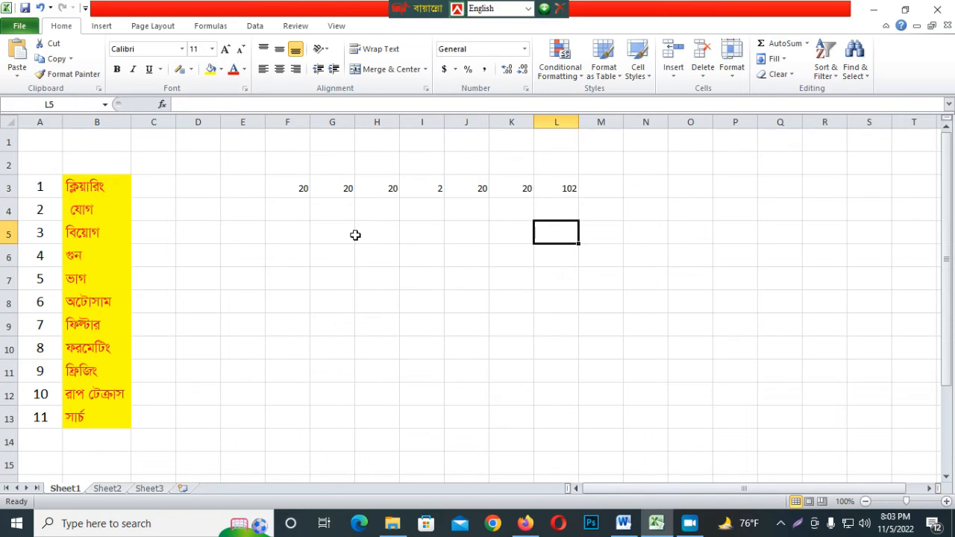
Step: Delete the AutoSum total in L3 and the sample numbers in F3:K3
{"action": "left_click", "coordinate": [557, 193]}
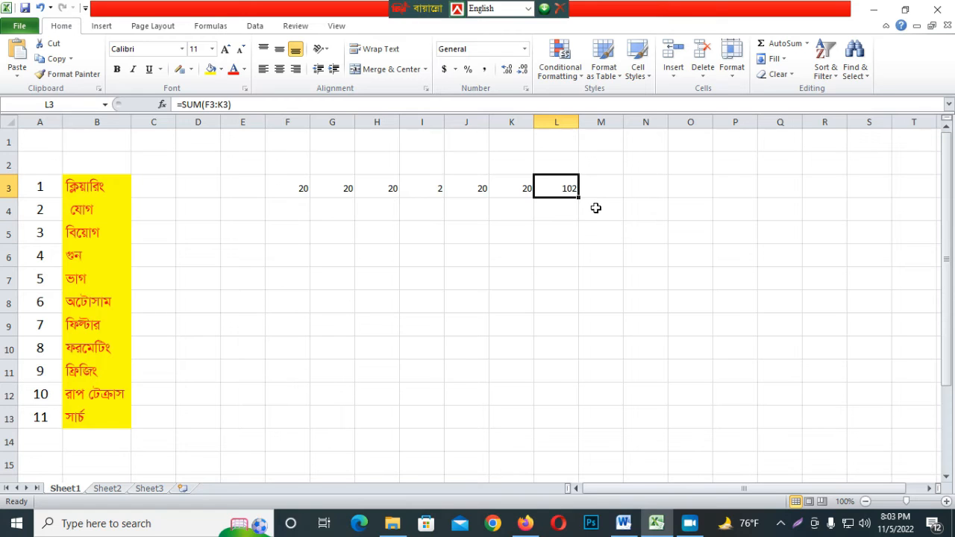
{"action": "key", "text": "Delete"}
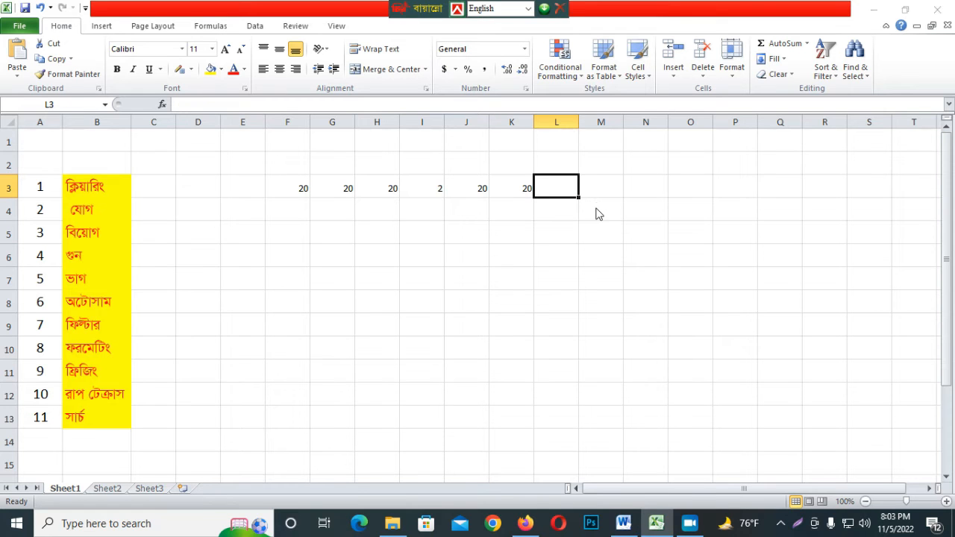
{"action": "key", "text": "F12"}
{"action": "left_click", "coordinate": [428, 332]}
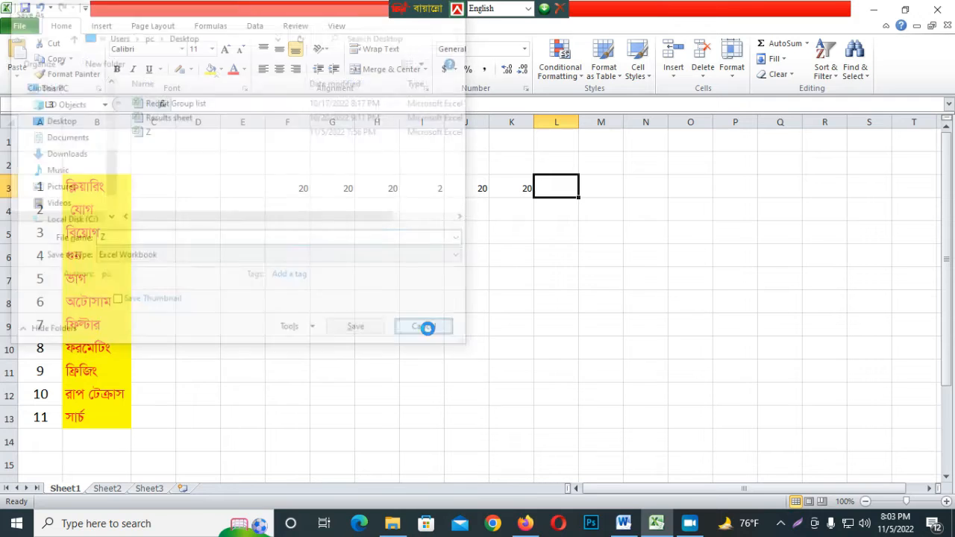
{"action": "left_click", "coordinate": [492, 282]}
{"action": "left_click_drag", "start_coordinate": [294, 191], "coordinate": [507, 192]}
{"action": "key", "text": "Delete"}
{"action": "left_click", "coordinate": [390, 246]}
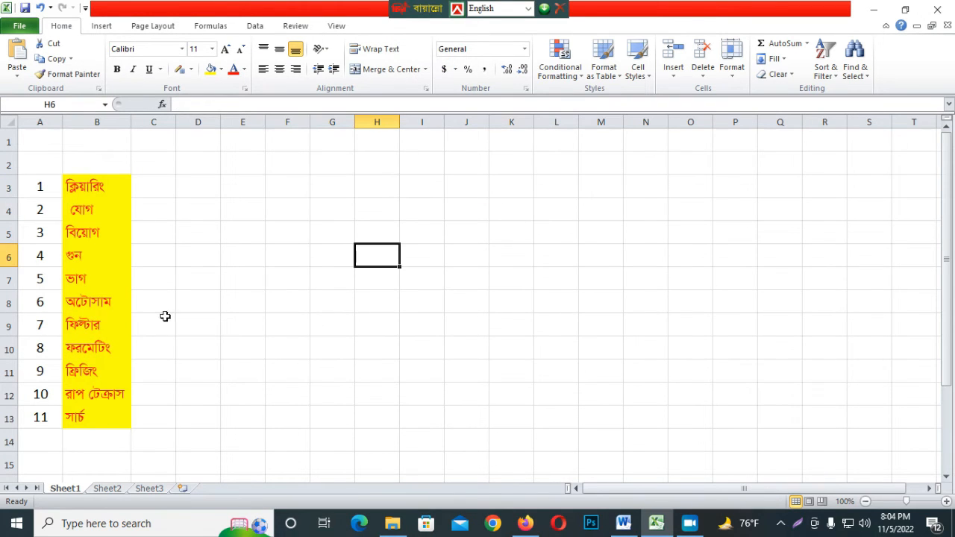
Step: Start the filter example by entering 10 in each of the cells F4, G4 and H4
{"action": "left_click", "coordinate": [100, 327]}
{"action": "left_click", "coordinate": [321, 207]}
{"action": "left_click", "coordinate": [286, 209]}
{"action": "type", "text": "10"}
{"action": "key", "text": "Tab"}
{"action": "type", "text": "10"}
{"action": "key", "text": "Tab"}
{"action": "type", "text": "10"}
{"action": "key", "text": "Tab"}
{"action": "key", "text": "shift+Tab"}
{"action": "key", "text": "shift+Tab"}
{"action": "key", "text": "shift+Tab"}
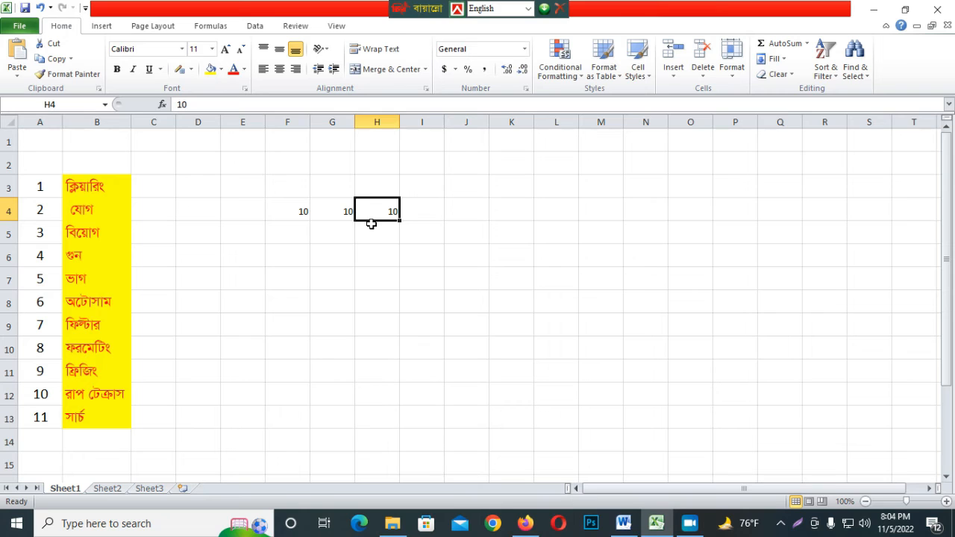
Step: Enter 5, 7 and 9 in cells F5, G5 and H5
{"action": "key", "text": "Down"}
{"action": "type", "text": "5"}
{"action": "key", "text": "Tab"}
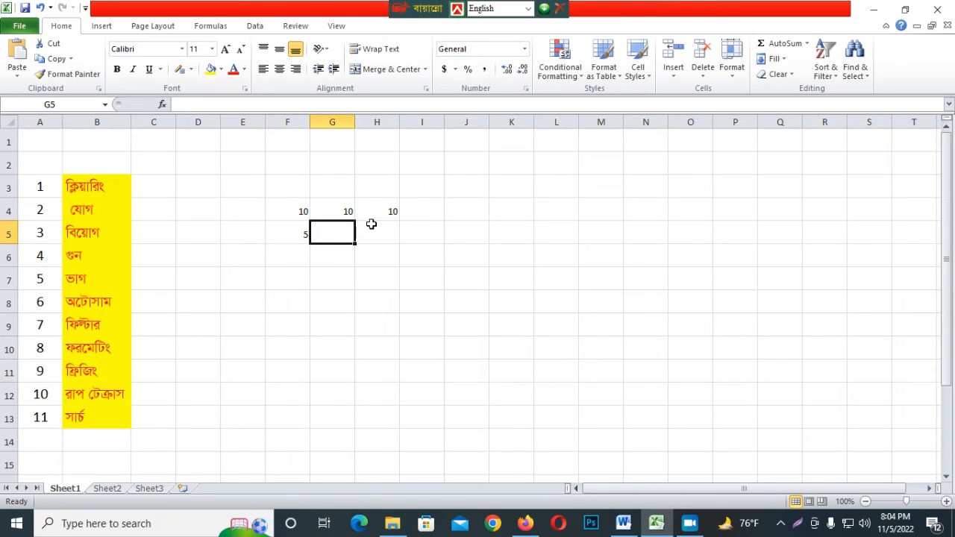
{"action": "type", "text": "7"}
{"action": "key", "text": "Tab"}
{"action": "key", "text": "Tab"}
{"action": "key", "text": "shift+Tab"}
{"action": "type", "text": "9"}
Step: Enter 8, 2 and 2 in cells F6, G6 and H6
{"action": "key", "text": "shift+Tab"}
{"action": "key", "text": "shift+Tab"}
{"action": "key", "text": "Down"}
{"action": "type", "text": "8"}
{"action": "key", "text": "Tab"}
{"action": "key", "text": "Tab"}
{"action": "type", "text": "2"}
{"action": "key", "text": "Return"}
{"action": "key", "text": "Up"}
{"action": "type", "text": "2"}
{"action": "key", "text": "Right"}
{"action": "key", "text": "Left"}
{"action": "key", "text": "Left"}
{"action": "key", "text": "Down"}
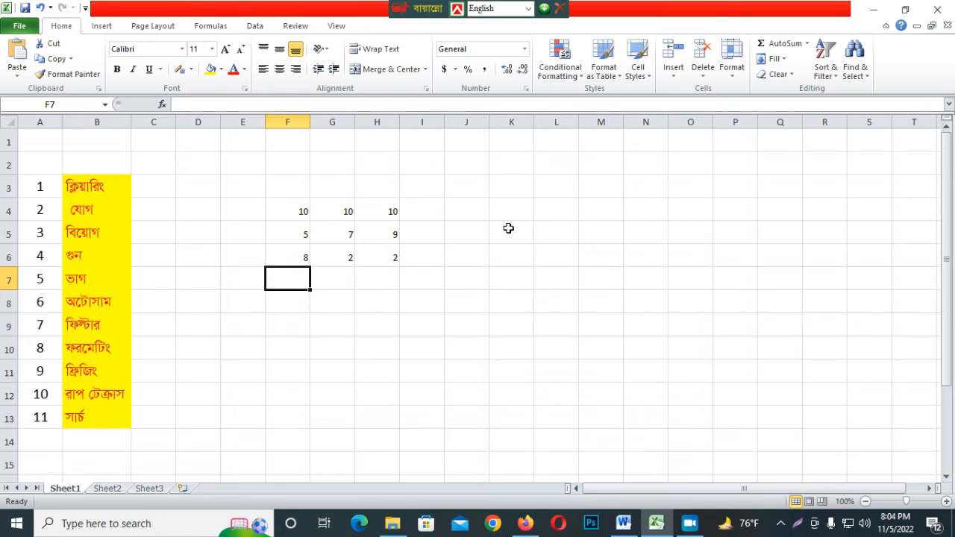
Step: Turn on Filter for the range F3:I7
{"action": "left_click_drag", "start_coordinate": [271, 193], "coordinate": [424, 287]}
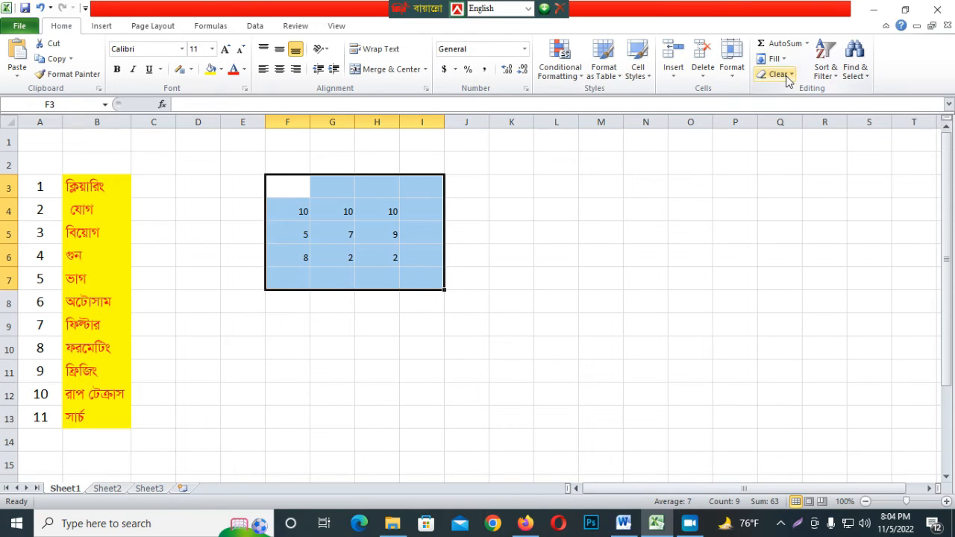
{"action": "left_click", "coordinate": [839, 75]}
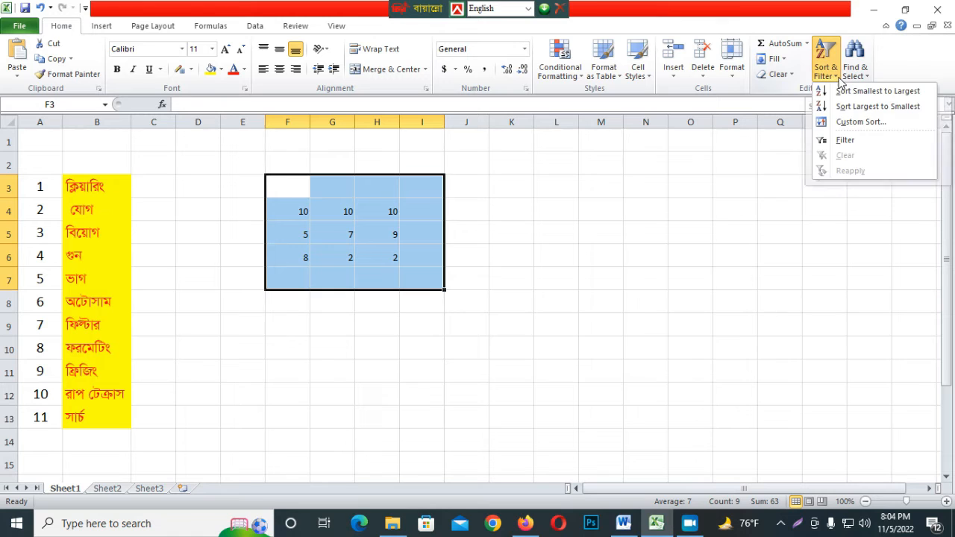
{"action": "left_click", "coordinate": [839, 145]}
{"action": "left_click", "coordinate": [461, 257]}
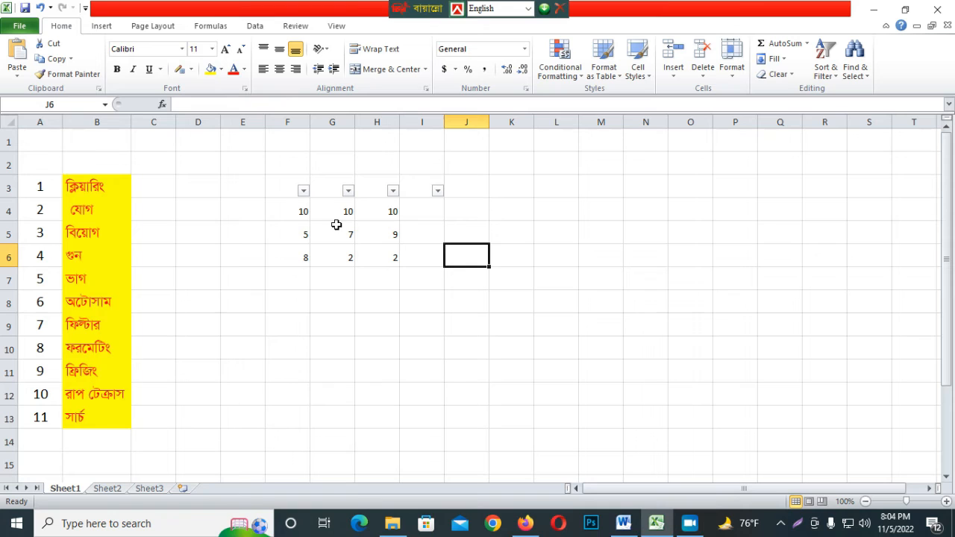
Step: Filter column F to show only the value 5, excluding 8, 10 and blanks, and undo that filter
{"action": "left_click", "coordinate": [303, 191]}
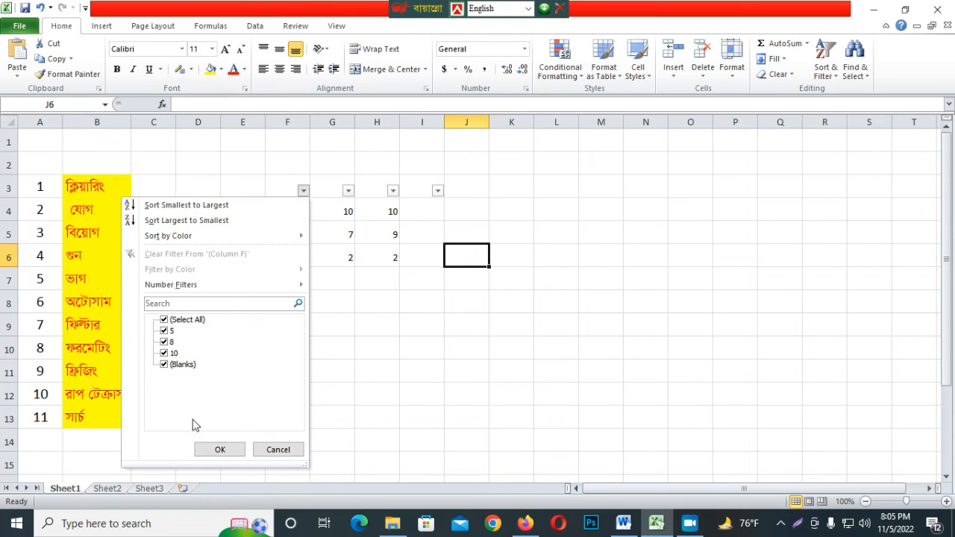
{"action": "left_click", "coordinate": [164, 365]}
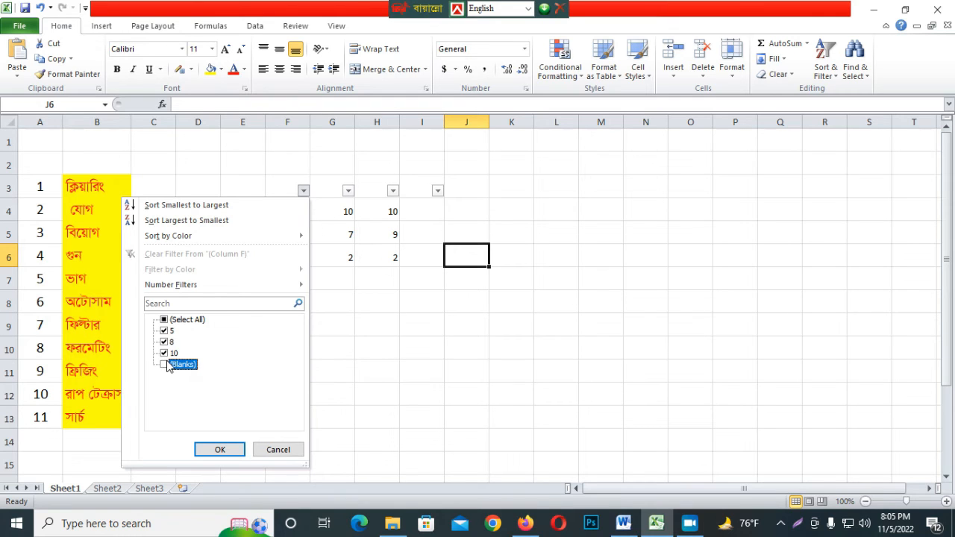
{"action": "left_click", "coordinate": [164, 353]}
{"action": "left_click", "coordinate": [164, 342]}
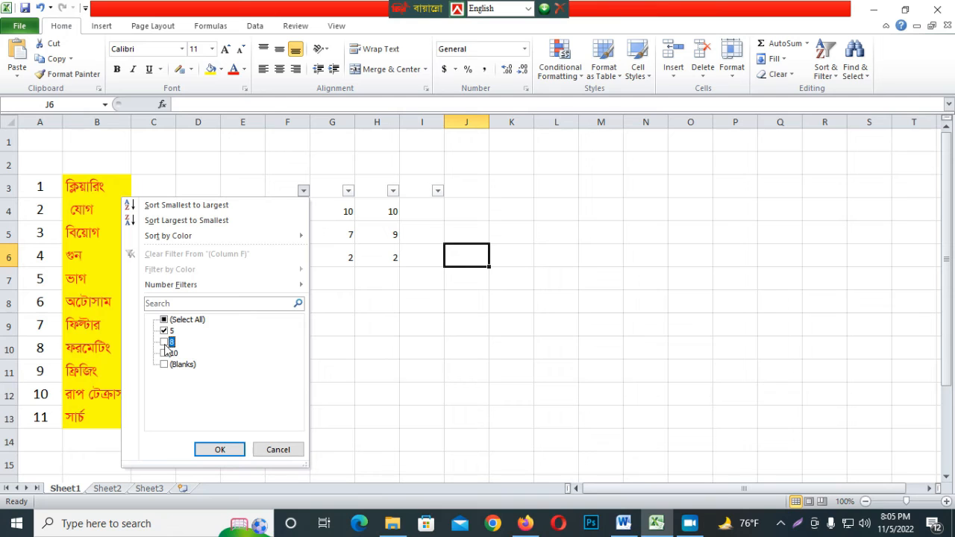
{"action": "left_click", "coordinate": [231, 451]}
{"action": "left_click", "coordinate": [423, 342]}
{"action": "left_click", "coordinate": [304, 213]}
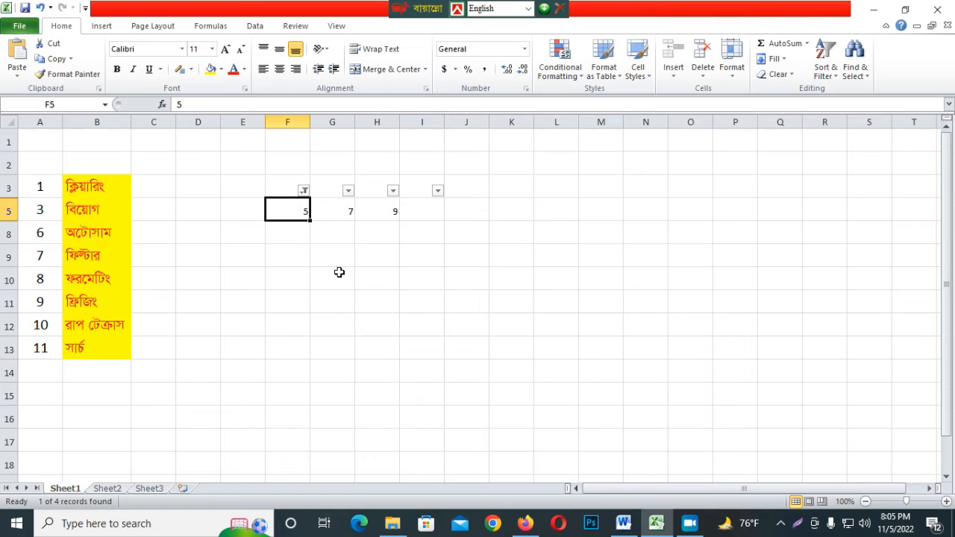
{"action": "key", "text": "ctrl+z"}
{"action": "left_click", "coordinate": [333, 325]}
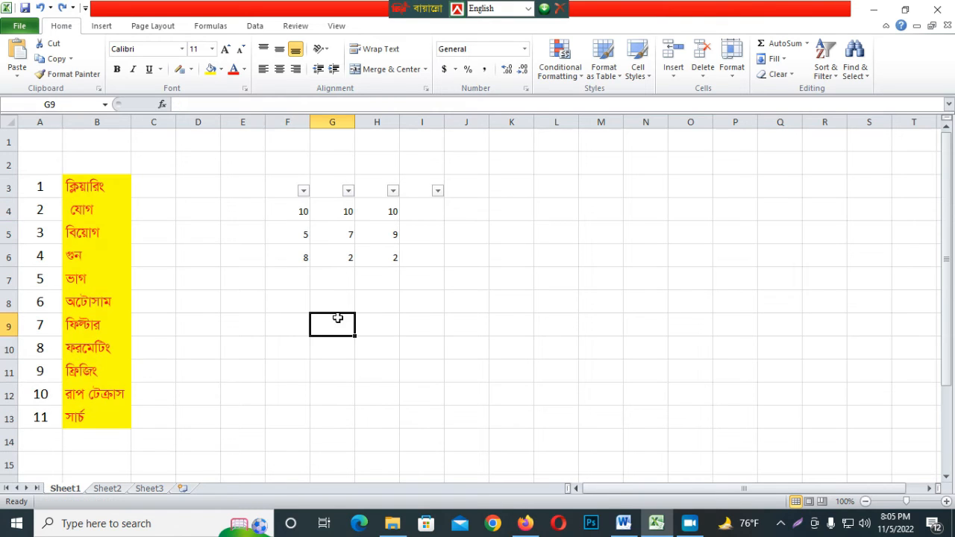
Step: Clear the sample numbers in E2:J6 together with their filter
{"action": "left_click_drag", "start_coordinate": [261, 153], "coordinate": [481, 260]}
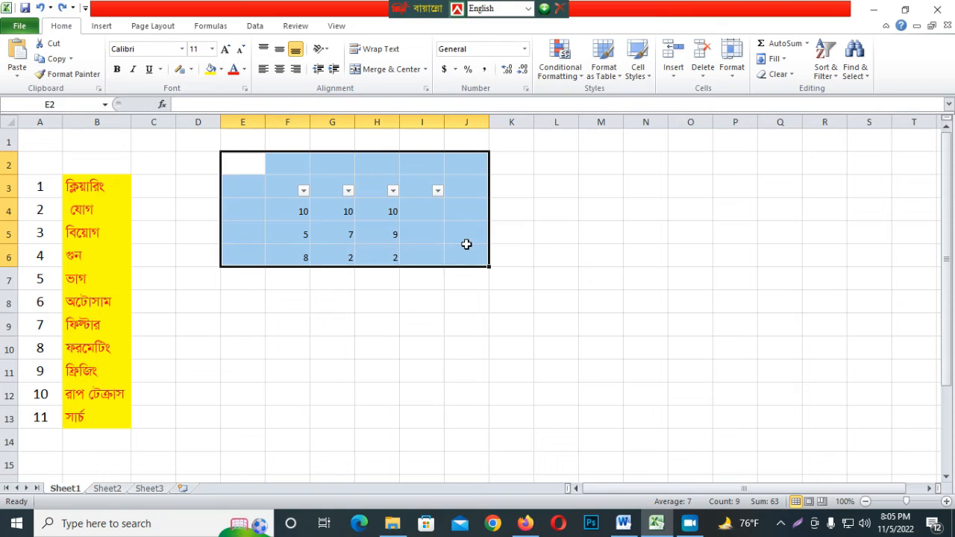
{"action": "key", "text": "Delete"}
{"action": "left_click", "coordinate": [388, 275]}
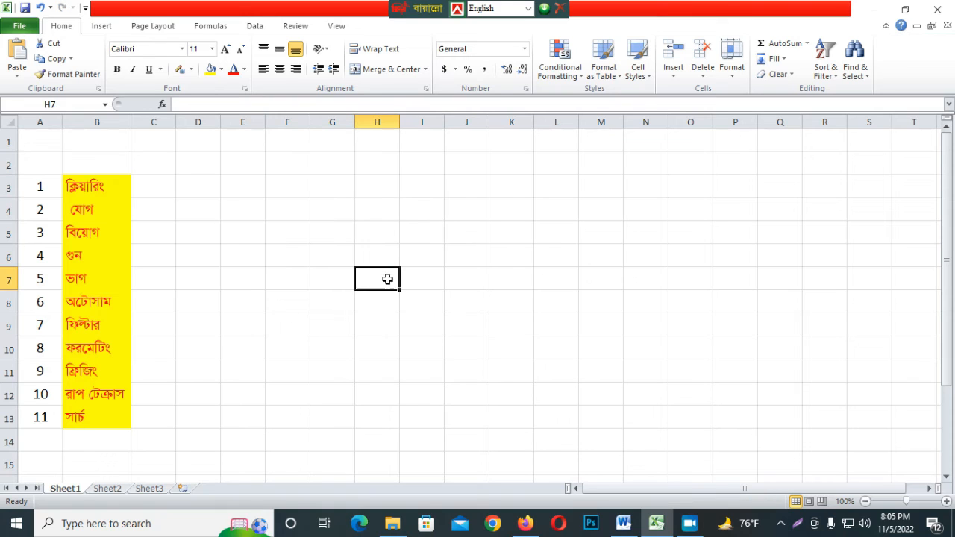
{"action": "left_click", "coordinate": [111, 326]}
{"action": "left_click", "coordinate": [297, 368]}
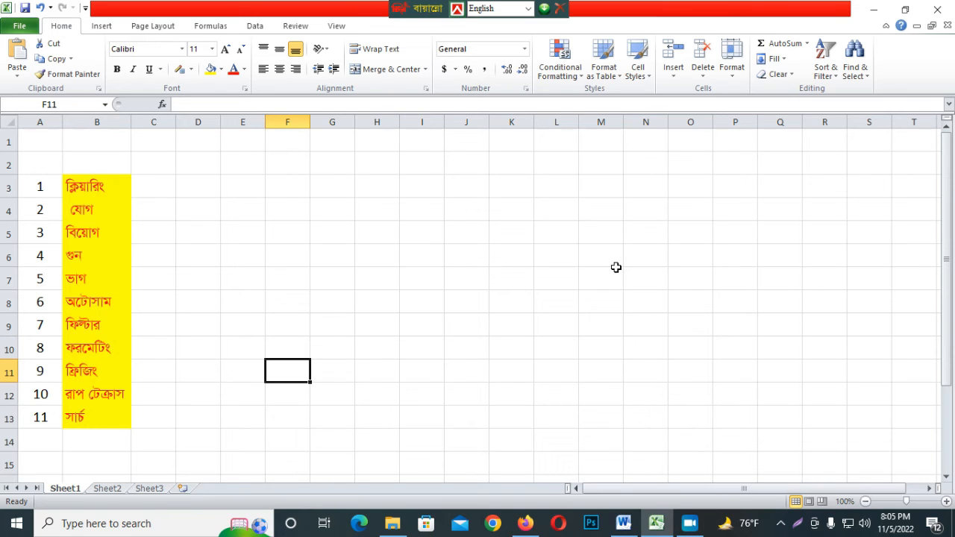
Step: Draw a border grid over the range D3:O13 with Draw Border Grid
{"action": "left_click", "coordinate": [278, 295]}
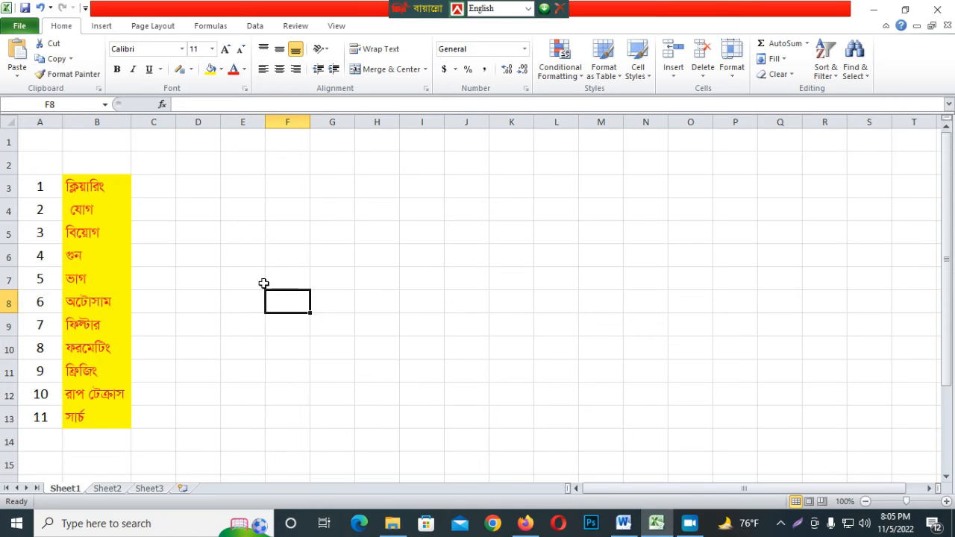
{"action": "left_click", "coordinate": [192, 70]}
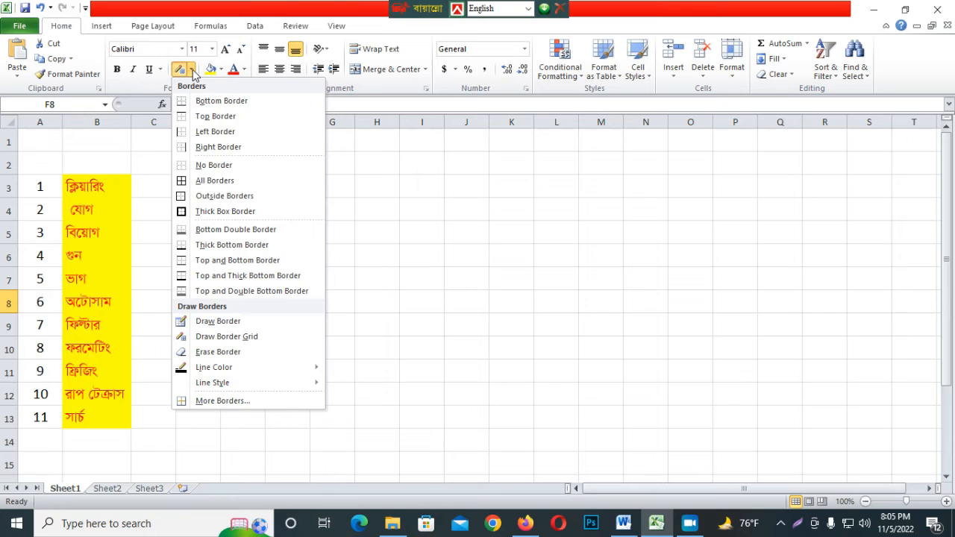
{"action": "left_click", "coordinate": [243, 337]}
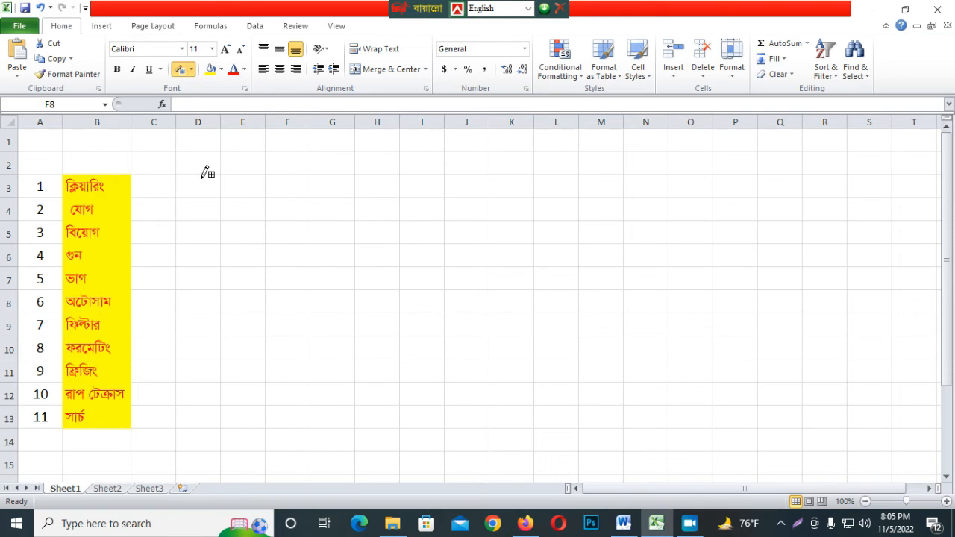
{"action": "mouse_move", "coordinate": [185, 177]}
{"action": "left_mouse_down"}
{"action": "mouse_move", "coordinate": [198, 214]}
{"action": "mouse_move", "coordinate": [236, 240]}
{"action": "mouse_move", "coordinate": [704, 405]}
{"action": "left_mouse_up"}
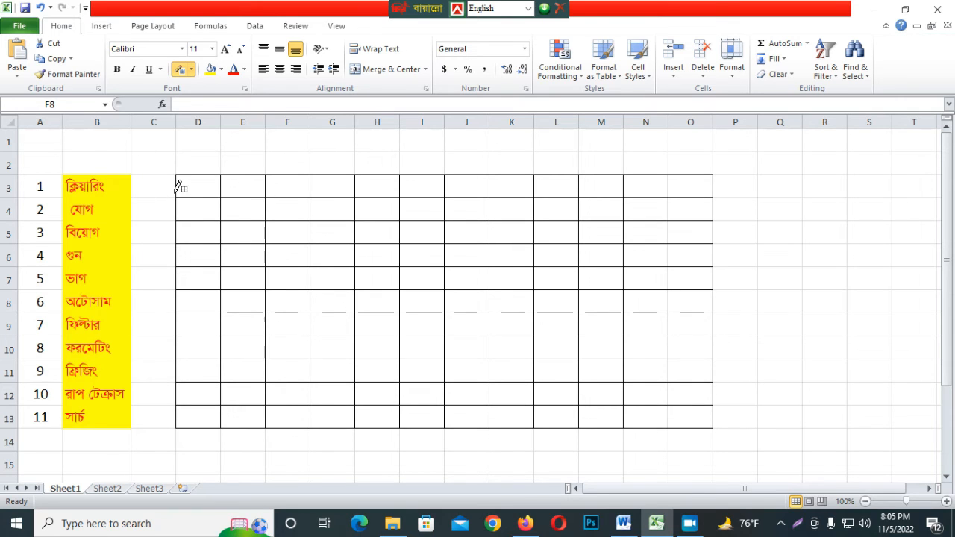
{"action": "key", "text": "Escape"}
{"action": "left_click", "coordinate": [331, 223]}
Step: Examine how the list and the bordered grid move out of view when the unfrozen sheet is scrolled
{"action": "left_click", "coordinate": [109, 348]}
{"action": "left_click", "coordinate": [98, 375]}
{"action": "scroll", "coordinate": [356, 304], "scroll_direction": "down", "scroll_amount": 4}
{"action": "scroll", "coordinate": [355, 304], "scroll_direction": "up", "scroll_amount": 4}
{"action": "scroll", "coordinate": [344, 301], "scroll_direction": "down", "scroll_amount": 20}
{"action": "scroll", "coordinate": [341, 301], "scroll_direction": "up", "scroll_amount": 20}
{"action": "scroll", "coordinate": [341, 302], "scroll_direction": "down", "scroll_amount": 20}
{"action": "scroll", "coordinate": [341, 301], "scroll_direction": "up", "scroll_amount": 20}
{"action": "scroll", "coordinate": [342, 302], "scroll_direction": "down", "scroll_amount": 20}
{"action": "scroll", "coordinate": [340, 302], "scroll_direction": "up", "scroll_amount": 20}
{"action": "scroll", "coordinate": [338, 301], "scroll_direction": "down", "scroll_amount": 20}
{"action": "scroll", "coordinate": [339, 301], "scroll_direction": "up", "scroll_amount": 20}
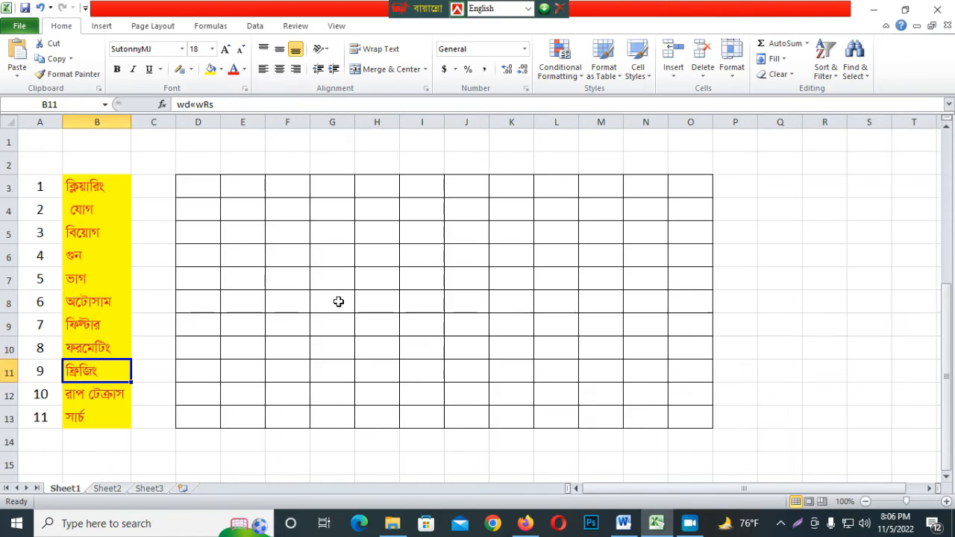
{"action": "scroll", "coordinate": [339, 301], "scroll_direction": "down", "scroll_amount": 20}
{"action": "left_click", "coordinate": [79, 264]}
{"action": "left_click", "coordinate": [9, 211]}
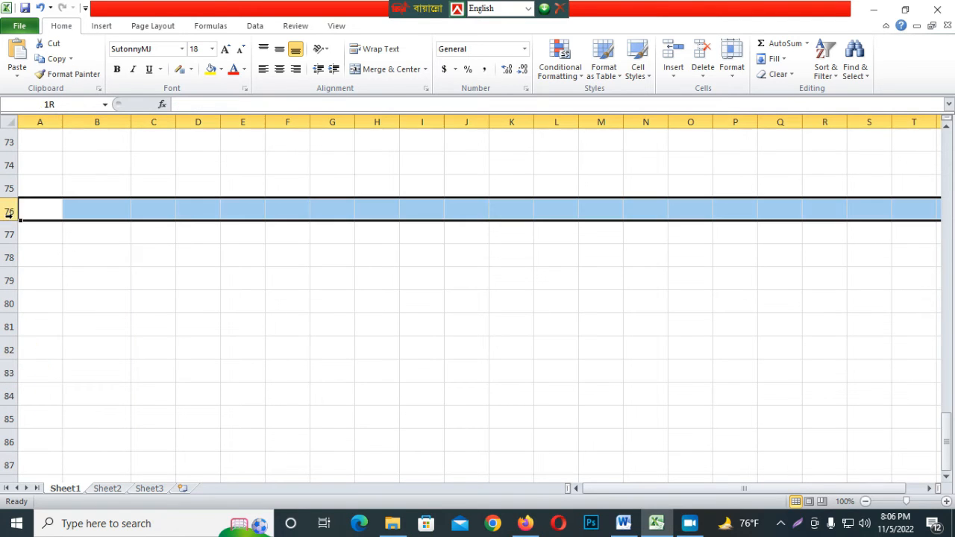
{"action": "scroll", "coordinate": [383, 253], "scroll_direction": "up", "scroll_amount": 16}
{"action": "scroll", "coordinate": [384, 253], "scroll_direction": "up", "scroll_amount": 8}
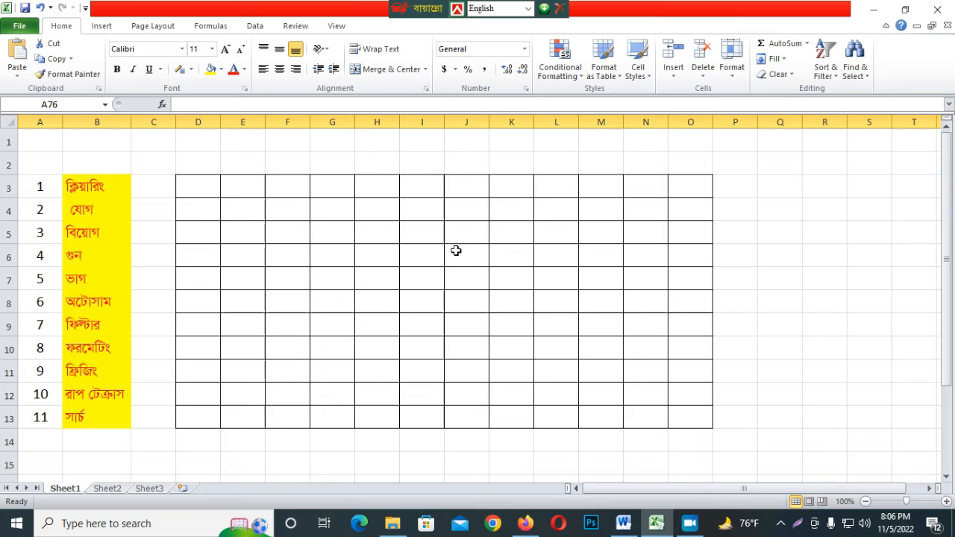
Step: Freeze the panes above row 3 and check that rows 1 and 2 stay in place
{"action": "left_click", "coordinate": [779, 198]}
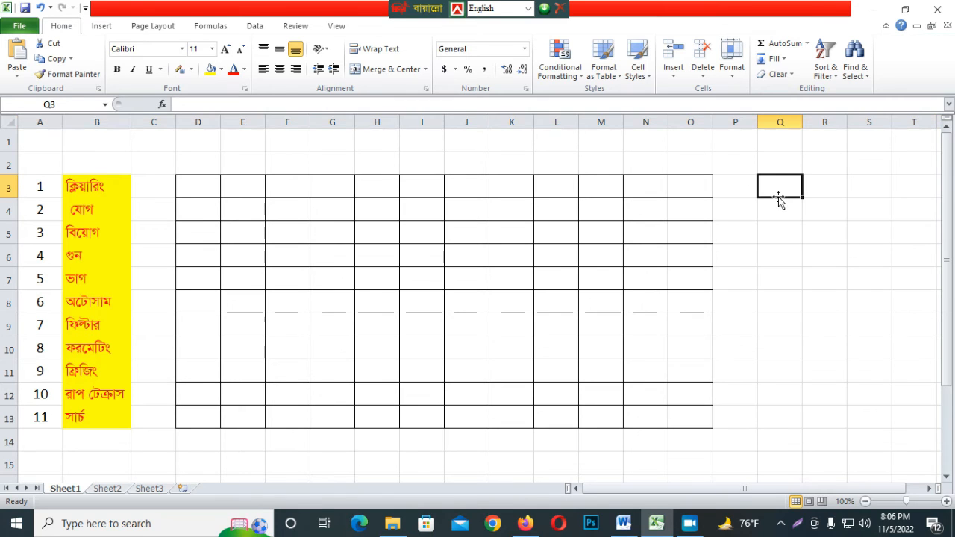
{"action": "left_click", "coordinate": [9, 187]}
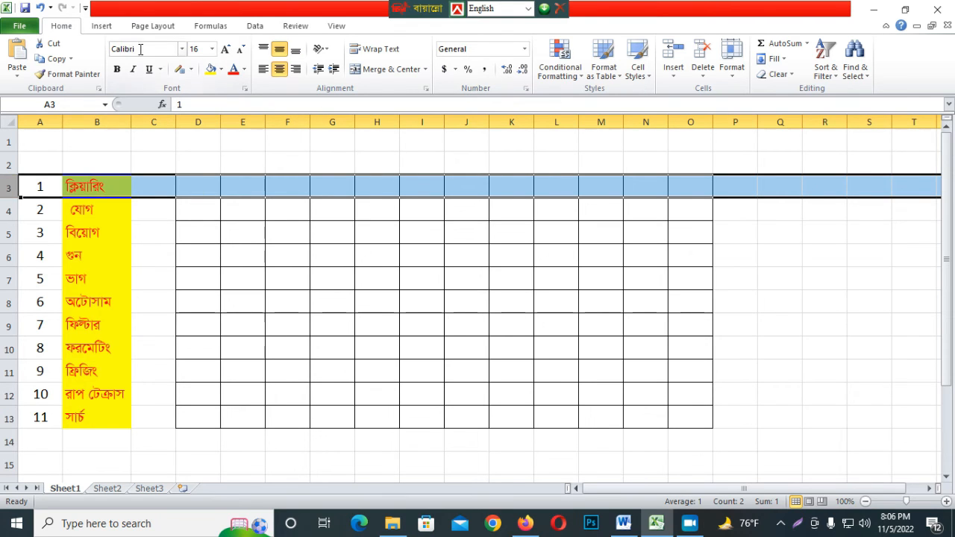
{"action": "left_click", "coordinate": [105, 28]}
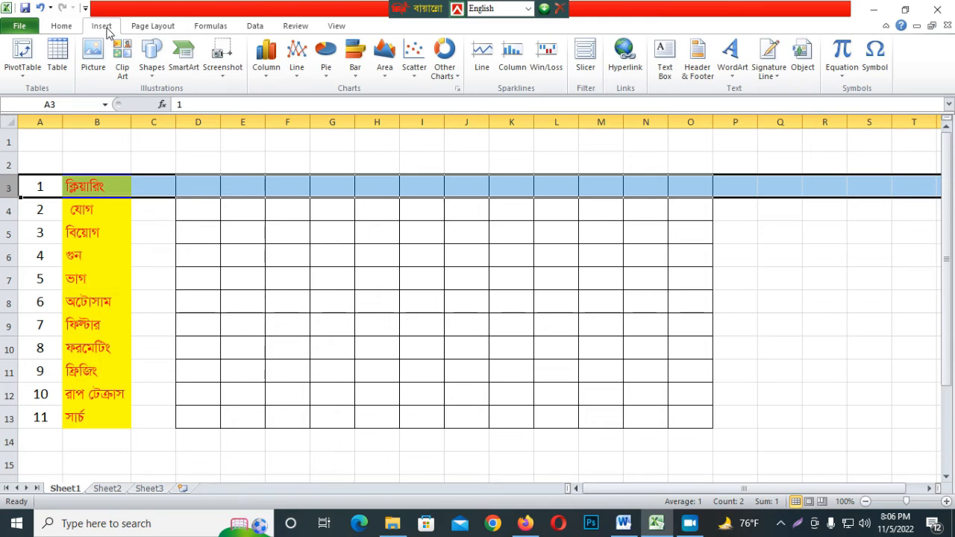
{"action": "left_click", "coordinate": [145, 27]}
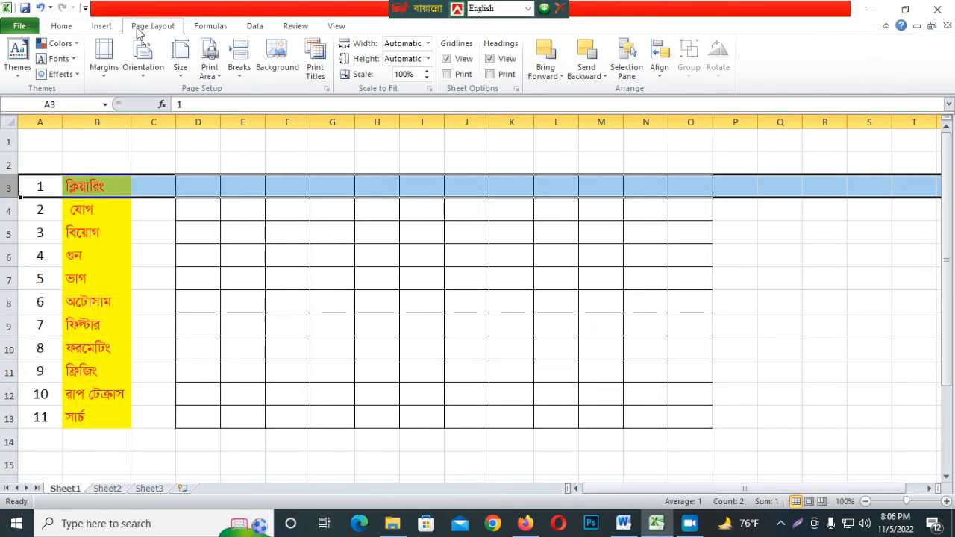
{"action": "left_click", "coordinate": [209, 29]}
{"action": "left_click", "coordinate": [271, 30]}
{"action": "left_click", "coordinate": [302, 30]}
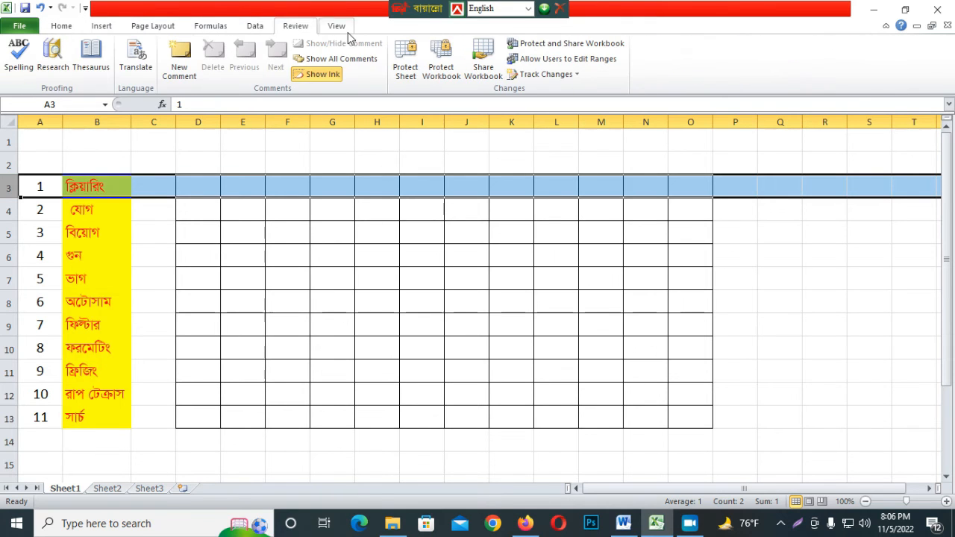
{"action": "left_click", "coordinate": [347, 34]}
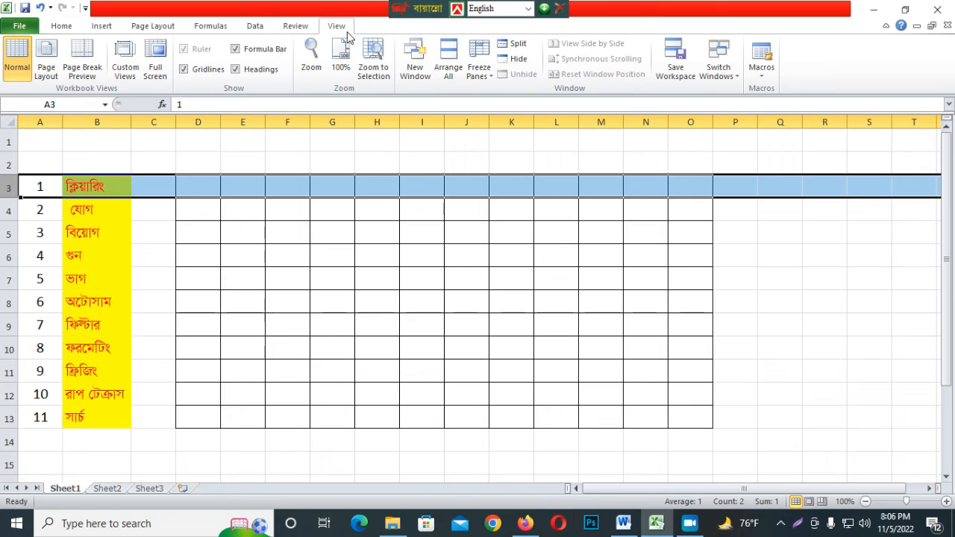
{"action": "left_click", "coordinate": [492, 77]}
{"action": "left_click", "coordinate": [493, 104]}
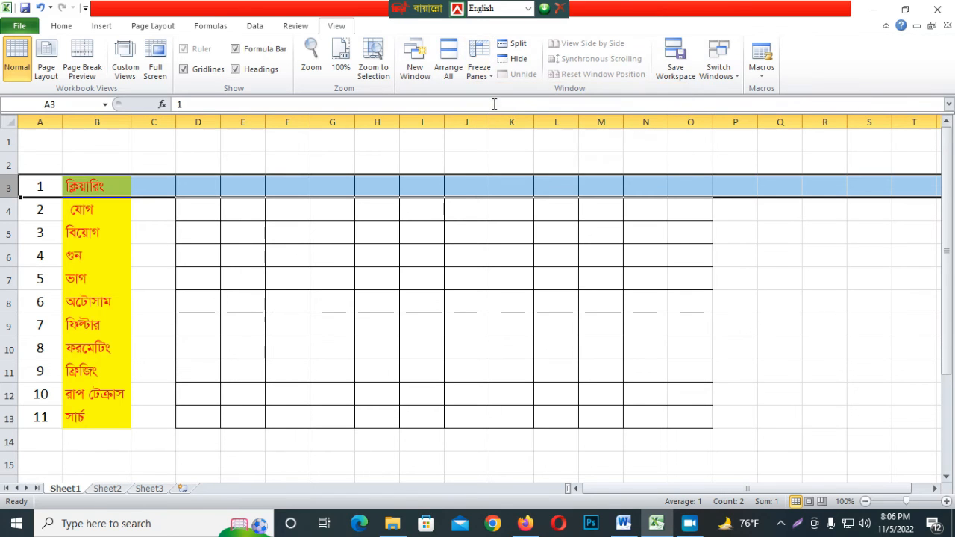
{"action": "scroll", "coordinate": [230, 271], "scroll_direction": "down", "scroll_amount": 10}
{"action": "scroll", "coordinate": [229, 270], "scroll_direction": "up", "scroll_amount": 10}
{"action": "left_click", "coordinate": [215, 260]}
{"action": "scroll", "coordinate": [214, 255], "scroll_direction": "down", "scroll_amount": 16}
{"action": "scroll", "coordinate": [214, 254], "scroll_direction": "up", "scroll_amount": 16}
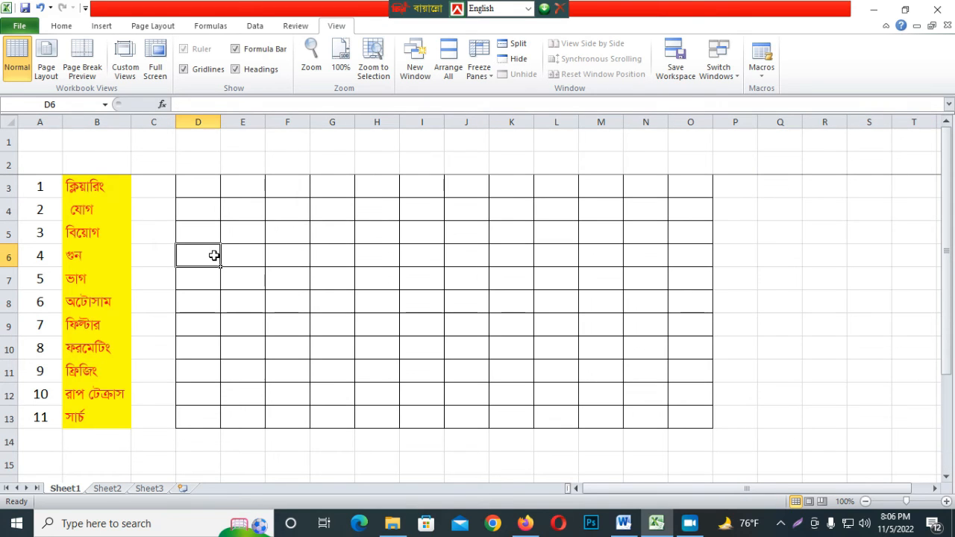
Step: Undo the border grid, the clearing of E2:J6 and the filter on the sample numbers
{"action": "key", "text": "ctrl+z"}
{"action": "key", "text": "ctrl+z"}
{"action": "key", "text": "ctrl+z"}
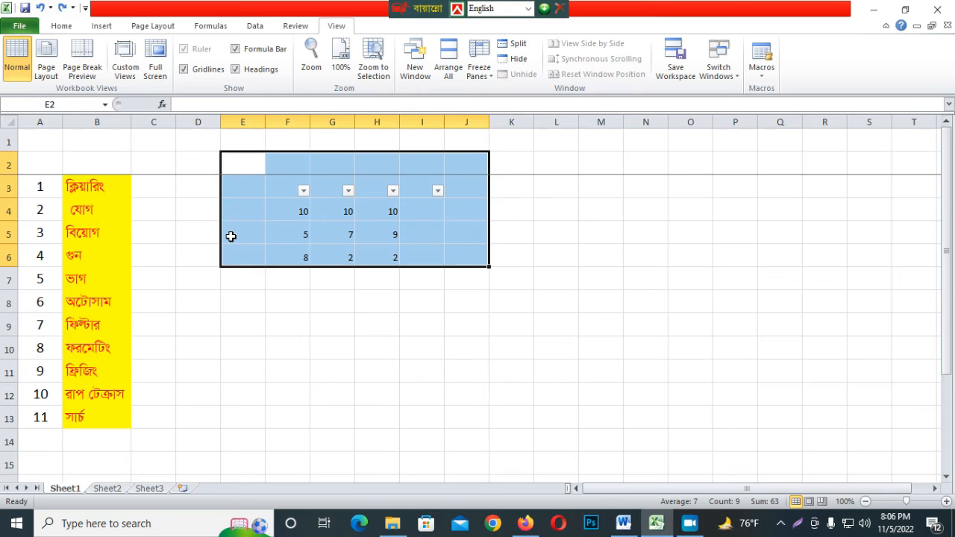
{"action": "key", "text": "ctrl+z"}
{"action": "key", "text": "ctrl+z"}
{"action": "key", "text": "ctrl+z"}
{"action": "key", "text": "ctrl+z"}
{"action": "key", "text": "ctrl+z"}
Step: Clear the remaining sample numbers in F4:I6
{"action": "left_click_drag", "start_coordinate": [299, 209], "coordinate": [421, 248]}
{"action": "key", "text": "Delete"}
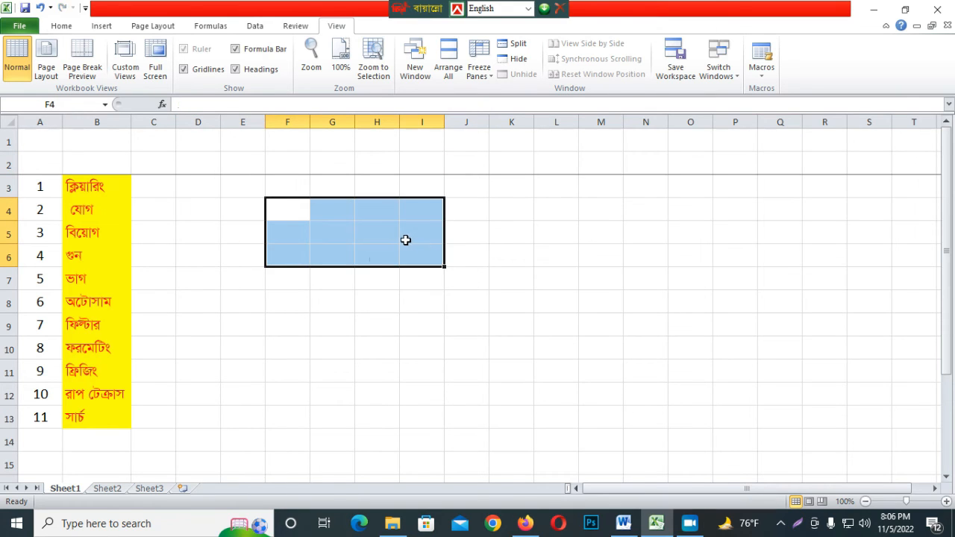
{"action": "key", "text": "alt"}
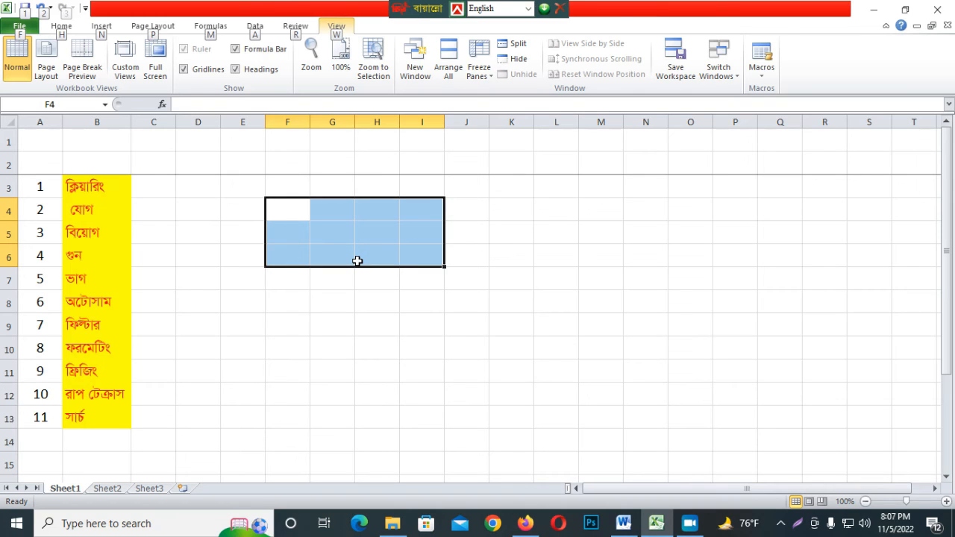
{"action": "left_click", "coordinate": [260, 298]}
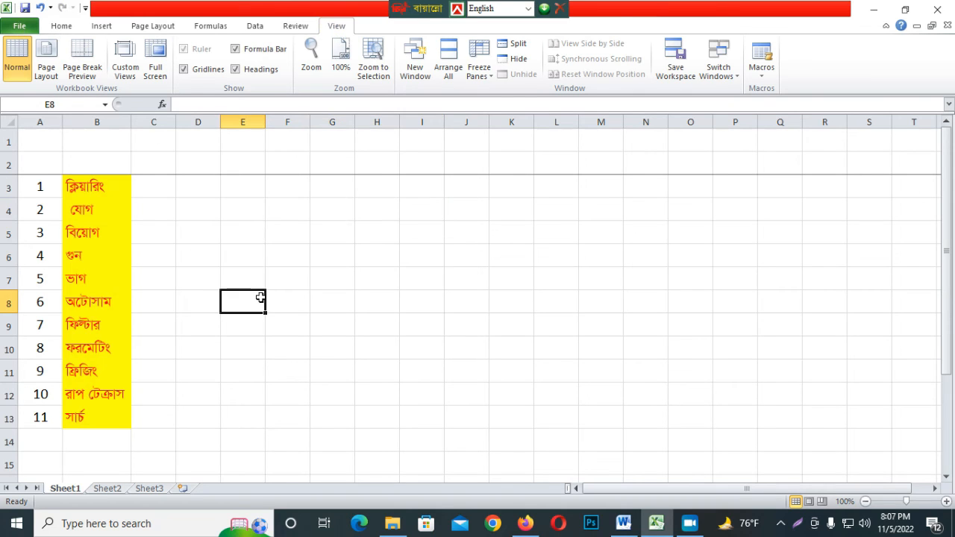
Step: Undo the earlier edits step by step back to the division example with =E4/F4 in G4
{"action": "key", "text": "ctrl+z"}
{"action": "key", "text": "ctrl+z"}
{"action": "key", "text": "ctrl+z"}
{"action": "key", "text": "ctrl+z"}
{"action": "key", "text": "ctrl+z"}
{"action": "key", "text": "ctrl+z"}
{"action": "key", "text": "ctrl+z"}
{"action": "key", "text": "ctrl+z"}
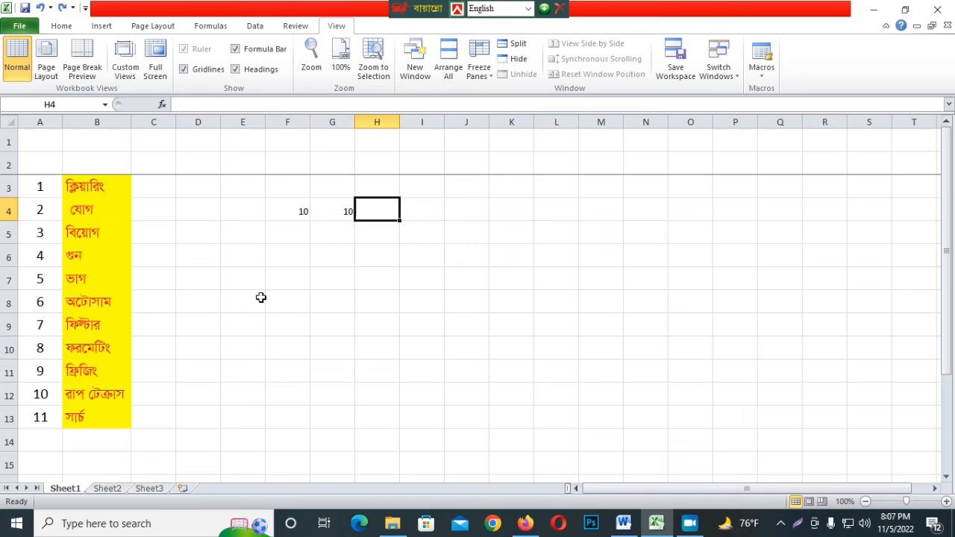
{"action": "key", "text": "ctrl+z"}
{"action": "key", "text": "ctrl+z"}
{"action": "key", "text": "ctrl+z"}
{"action": "key", "text": "ctrl+z"}
{"action": "key", "text": "ctrl+z"}
{"action": "key", "text": "ctrl+z"}
{"action": "key", "text": "ctrl+z"}
{"action": "key", "text": "ctrl+z"}
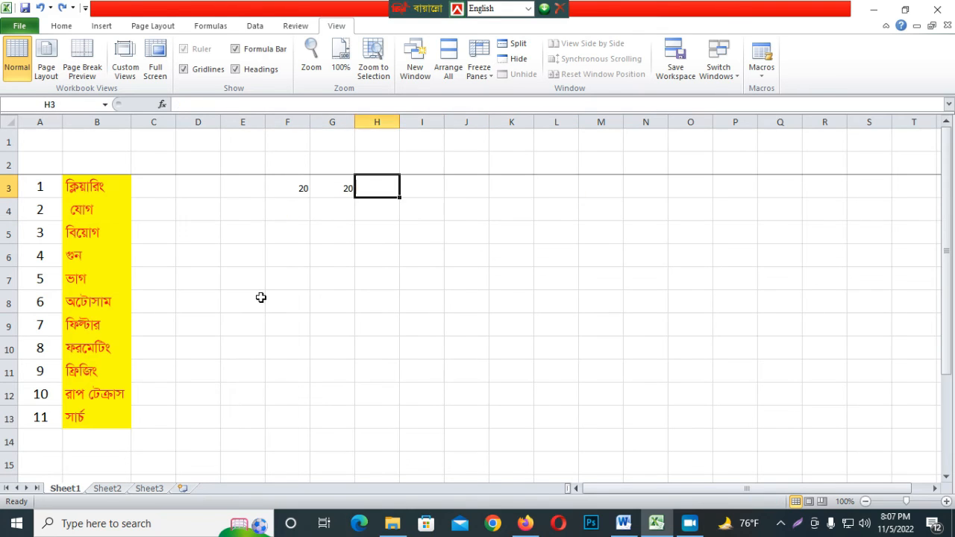
{"action": "key", "text": "ctrl+z"}
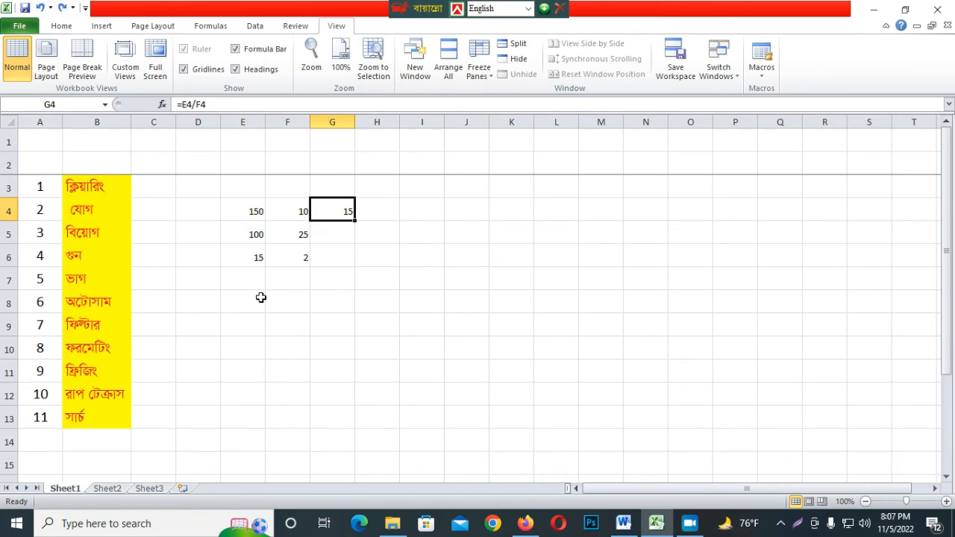
Step: Clear the division example from E4:H7 and unfreeze the panes
{"action": "left_click_drag", "start_coordinate": [232, 207], "coordinate": [375, 275]}
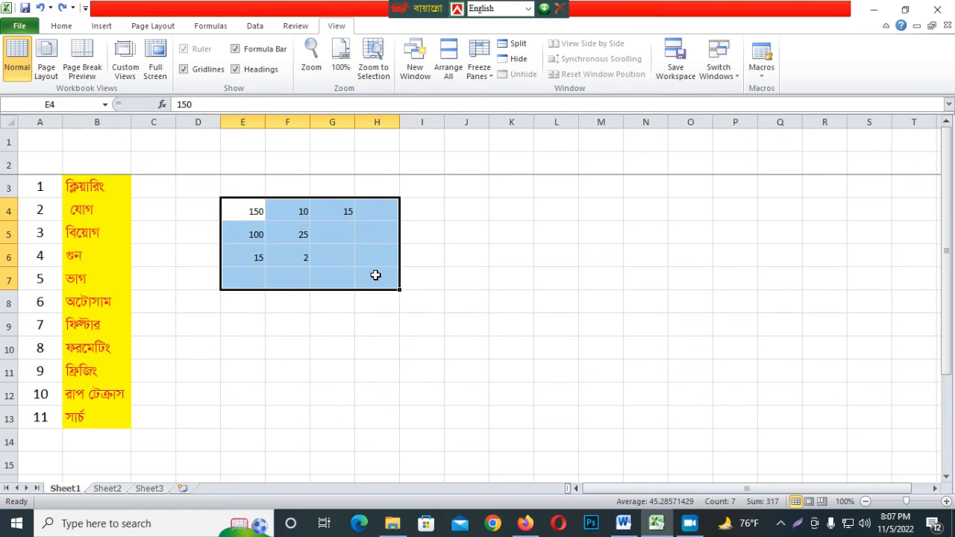
{"action": "key", "text": "Delete"}
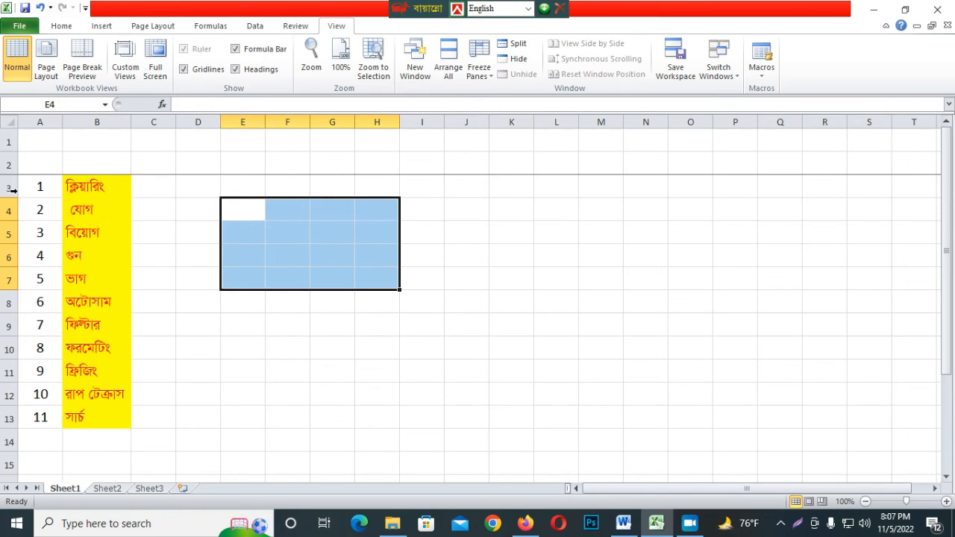
{"action": "left_click", "coordinate": [479, 67]}
{"action": "left_click", "coordinate": [507, 97]}
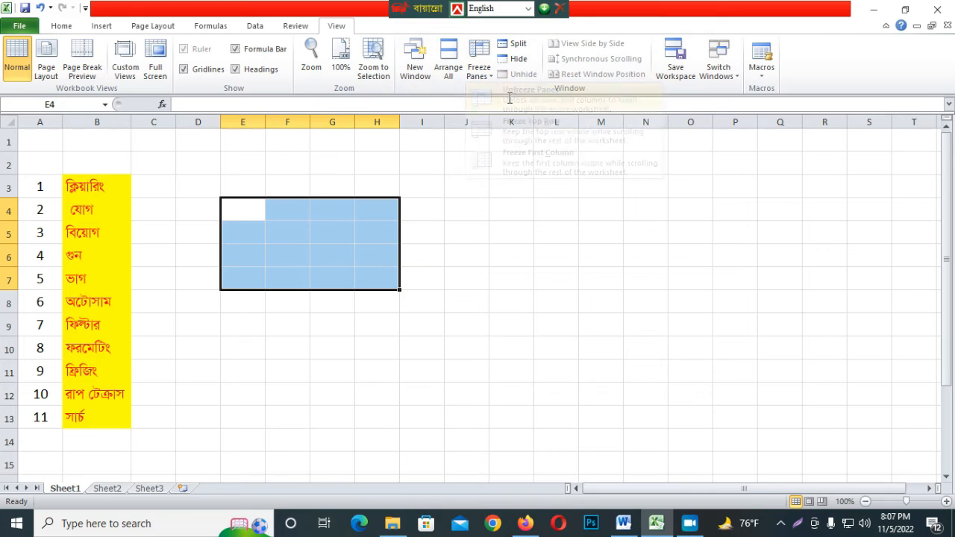
{"action": "left_click", "coordinate": [297, 281]}
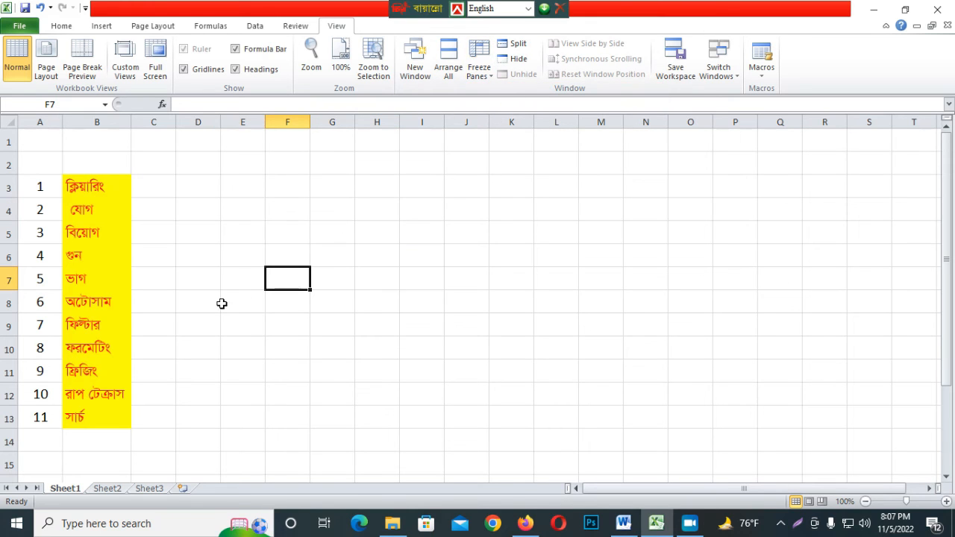
Step: Freeze the panes above row 4 and check that rows 1 to 3 stay in place
{"action": "left_click", "coordinate": [9, 210]}
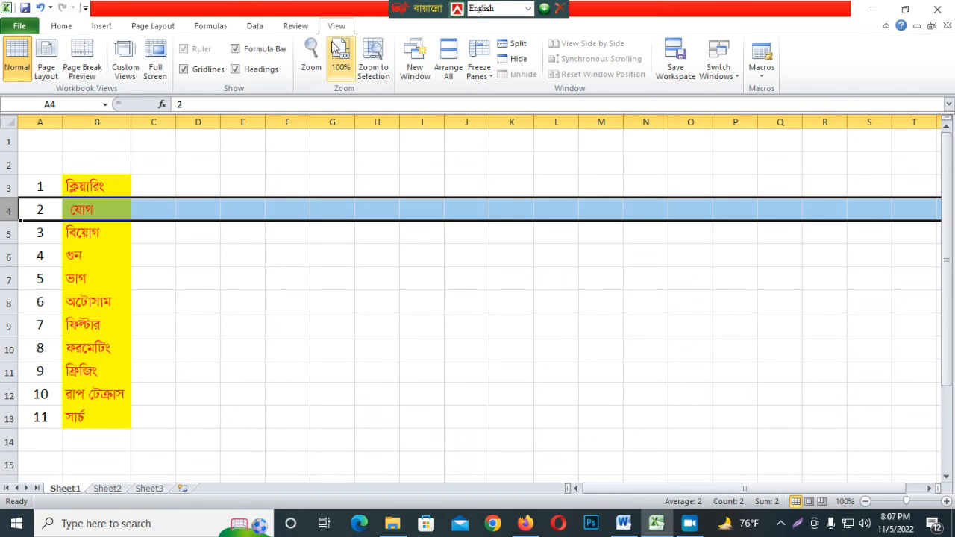
{"action": "left_click", "coordinate": [480, 75]}
{"action": "left_click", "coordinate": [515, 97]}
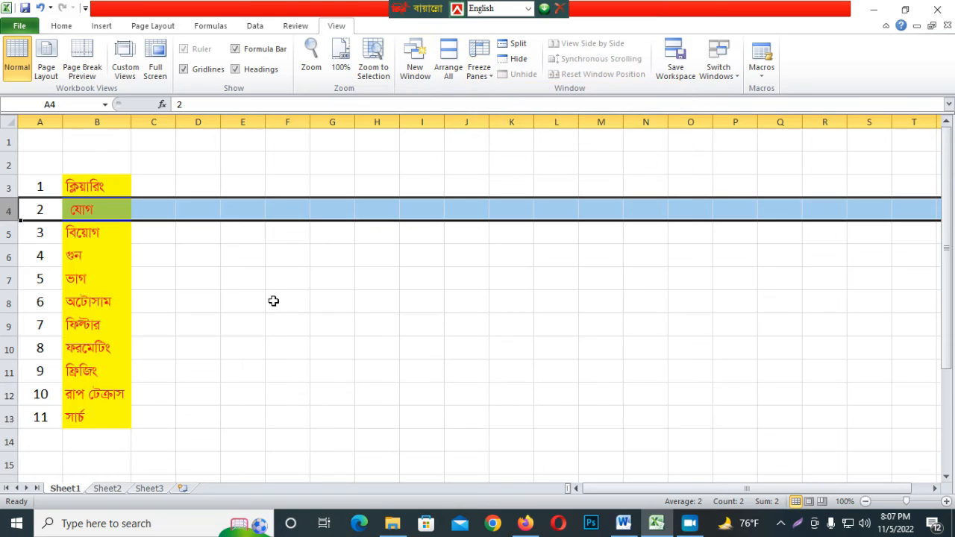
{"action": "left_click", "coordinate": [278, 302]}
{"action": "scroll", "coordinate": [279, 299], "scroll_direction": "down", "scroll_amount": 8}
{"action": "scroll", "coordinate": [280, 298], "scroll_direction": "up", "scroll_amount": 8}
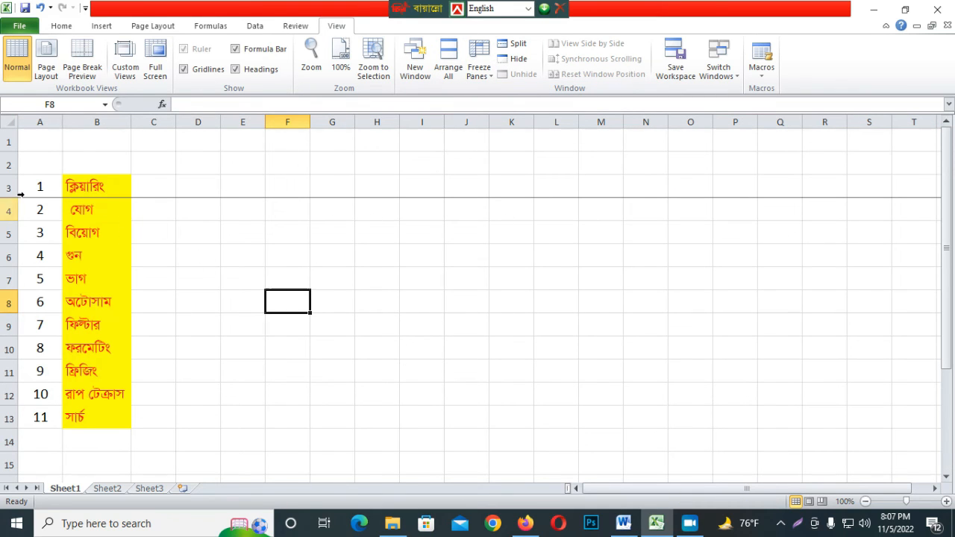
{"action": "scroll", "coordinate": [147, 276], "scroll_direction": "down", "scroll_amount": 4}
{"action": "scroll", "coordinate": [168, 286], "scroll_direction": "up", "scroll_amount": 4}
{"action": "scroll", "coordinate": [244, 318], "scroll_direction": "down", "scroll_amount": 15}
{"action": "scroll", "coordinate": [256, 309], "scroll_direction": "up", "scroll_amount": 15}
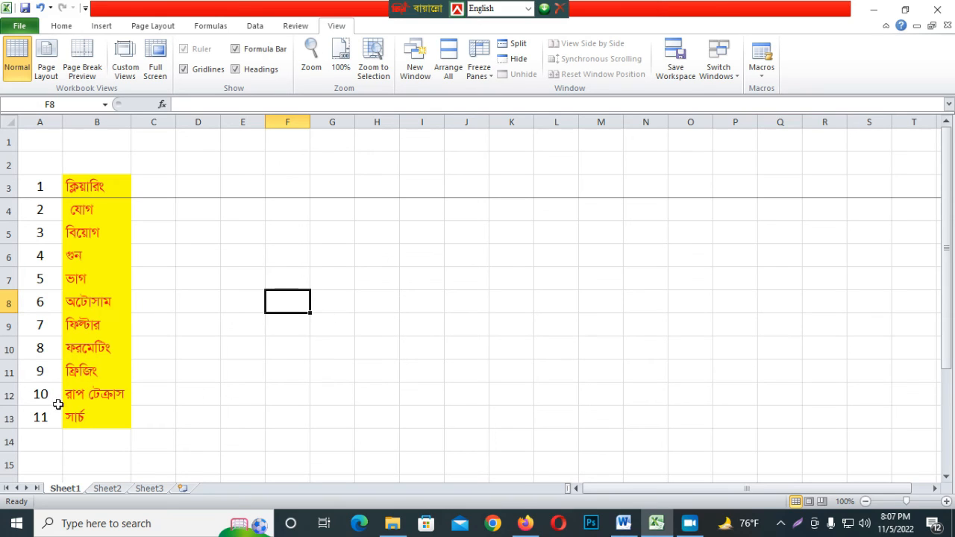
Step: Enter the sample text ";LGKFD;LGKF;LKGL;FKG;LFDK;L" in cell F6
{"action": "left_click", "coordinate": [89, 399]}
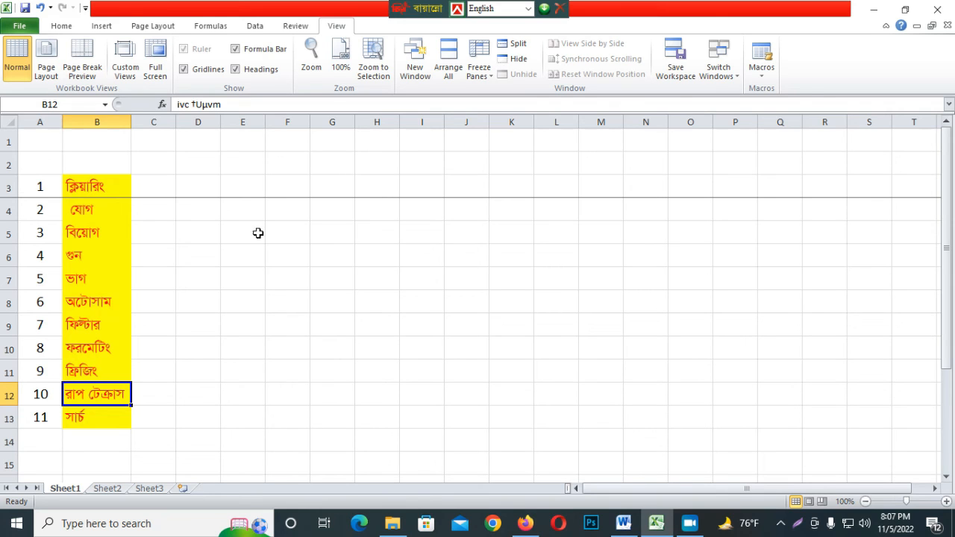
{"action": "left_click", "coordinate": [285, 249]}
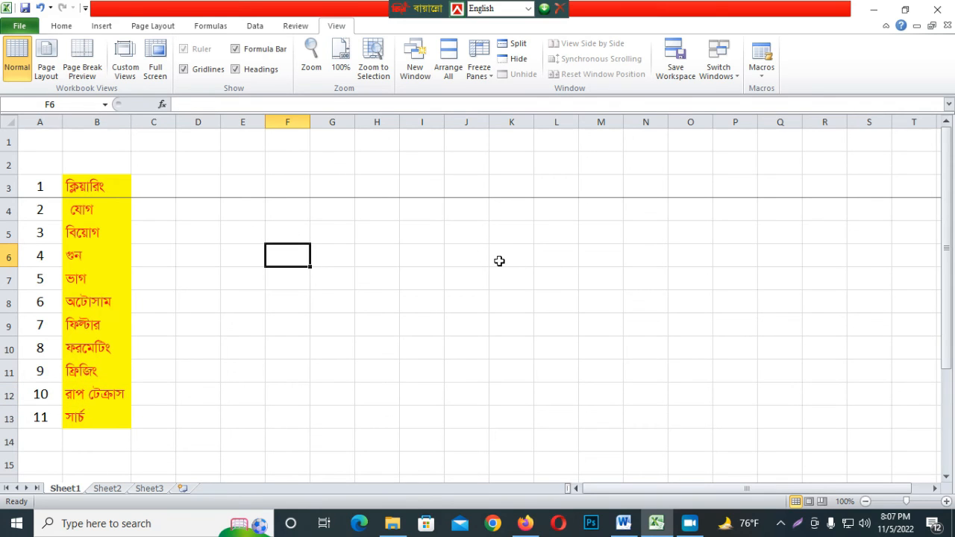
{"action": "type", "text": ";LGKFD;LGKF;LKGL;FKG;LFDK;L"}
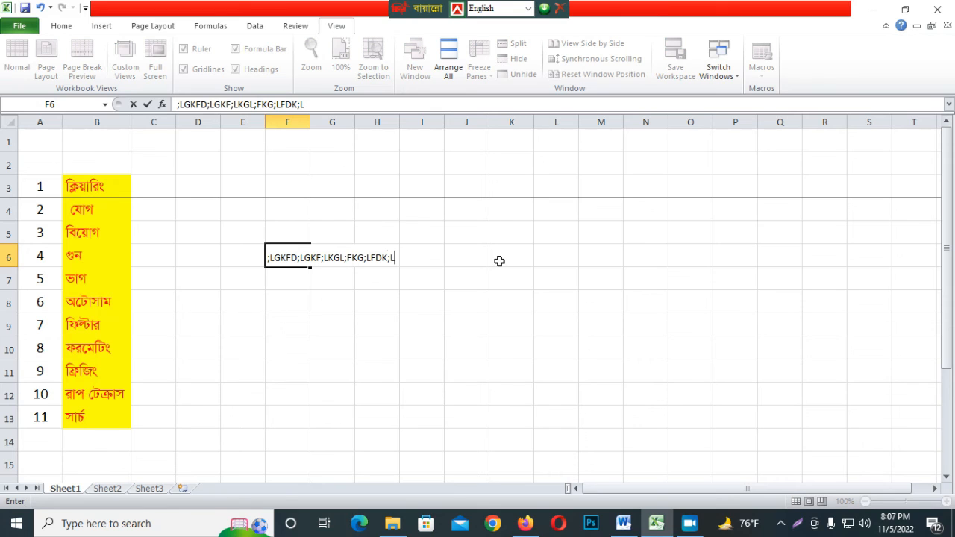
{"action": "key", "text": "Tab"}
{"action": "left_click", "coordinate": [418, 325]}
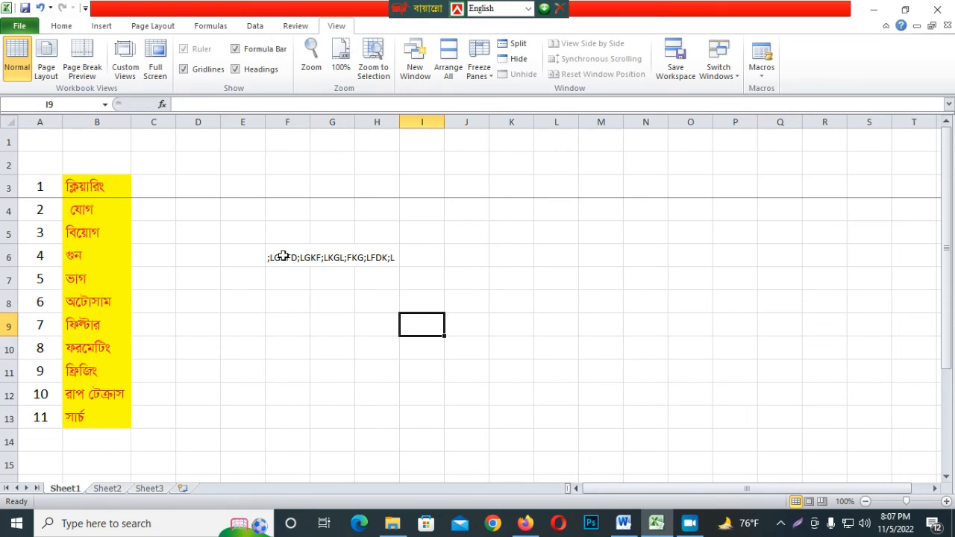
Step: Apply Wrap Text to F6:H6 and check the sample text in F6
{"action": "left_click_drag", "start_coordinate": [277, 256], "coordinate": [390, 258]}
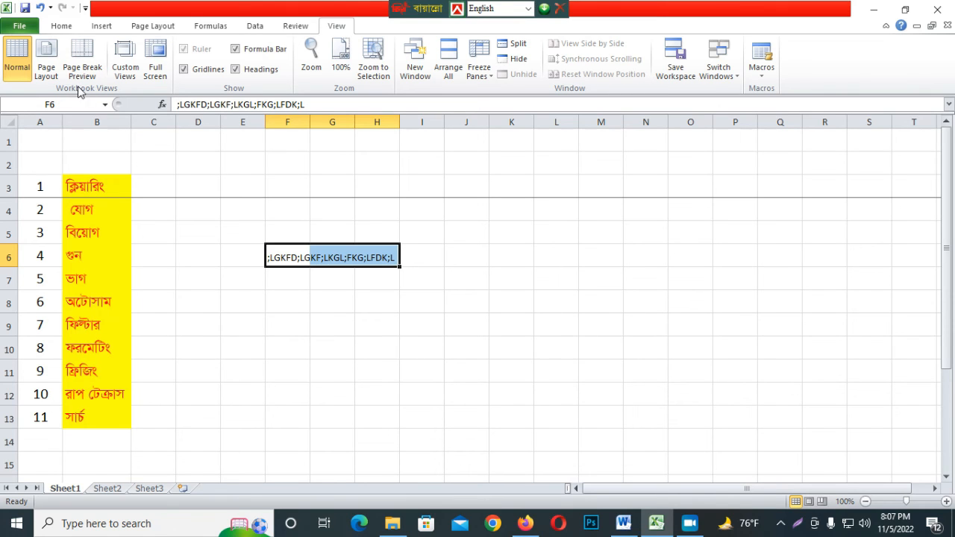
{"action": "left_click", "coordinate": [61, 26]}
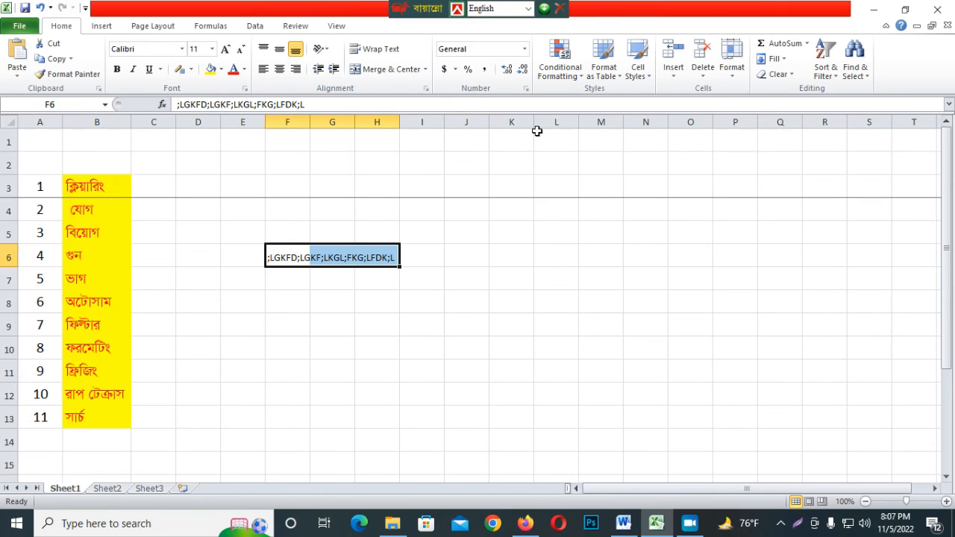
{"action": "left_click", "coordinate": [396, 52]}
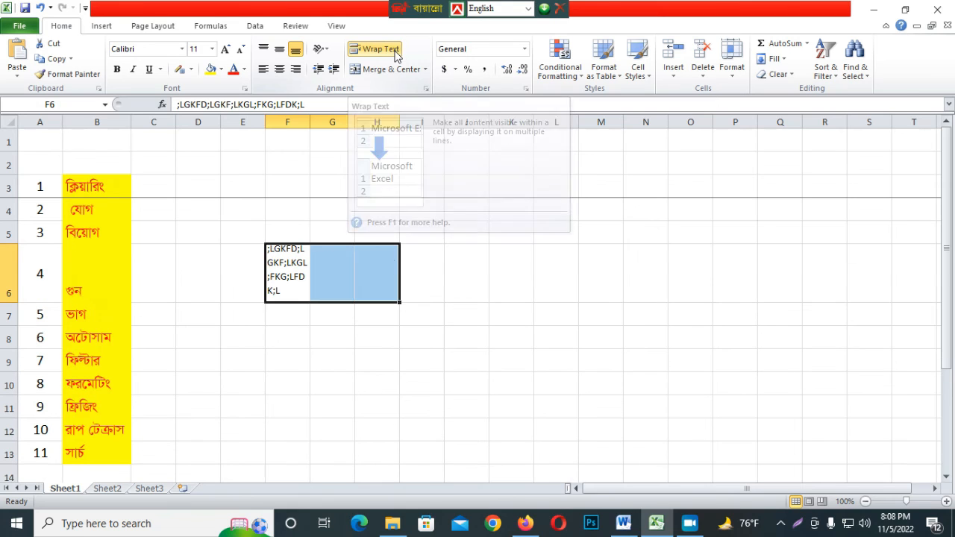
{"action": "left_click", "coordinate": [330, 258]}
{"action": "left_click", "coordinate": [298, 253]}
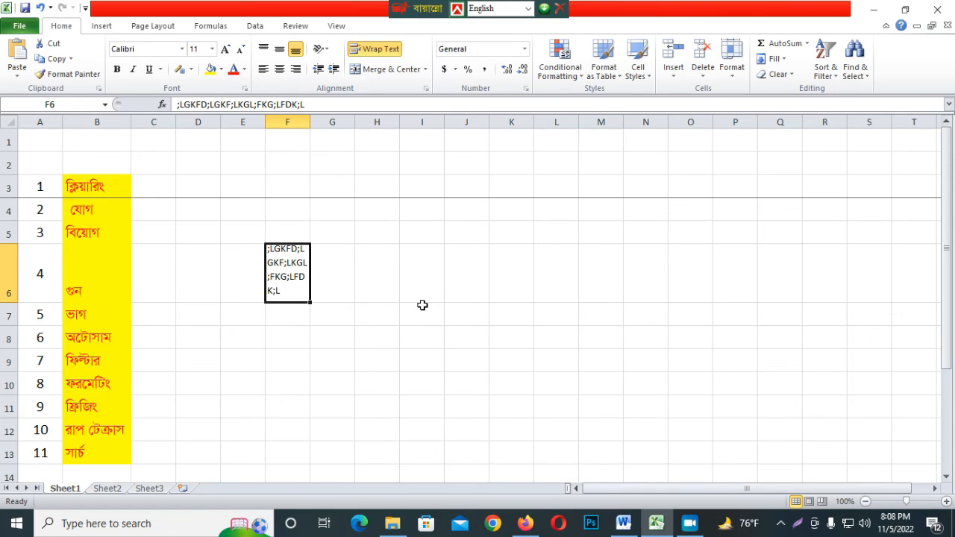
Step: Undo the text wrapping and check how the F6 text extends across G6 and H6
{"action": "key", "text": "ctrl+z"}
{"action": "left_click", "coordinate": [284, 341]}
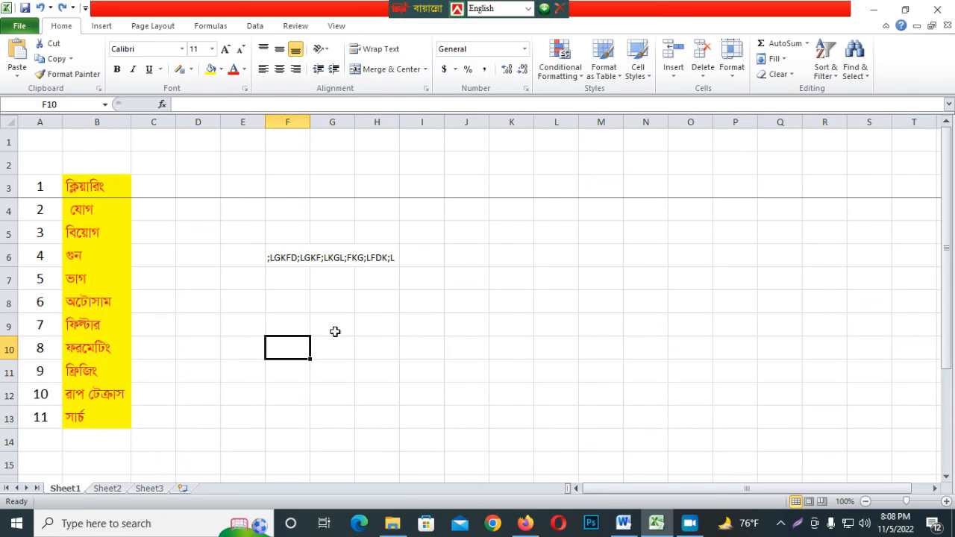
{"action": "left_click", "coordinate": [272, 261]}
{"action": "left_click", "coordinate": [375, 252]}
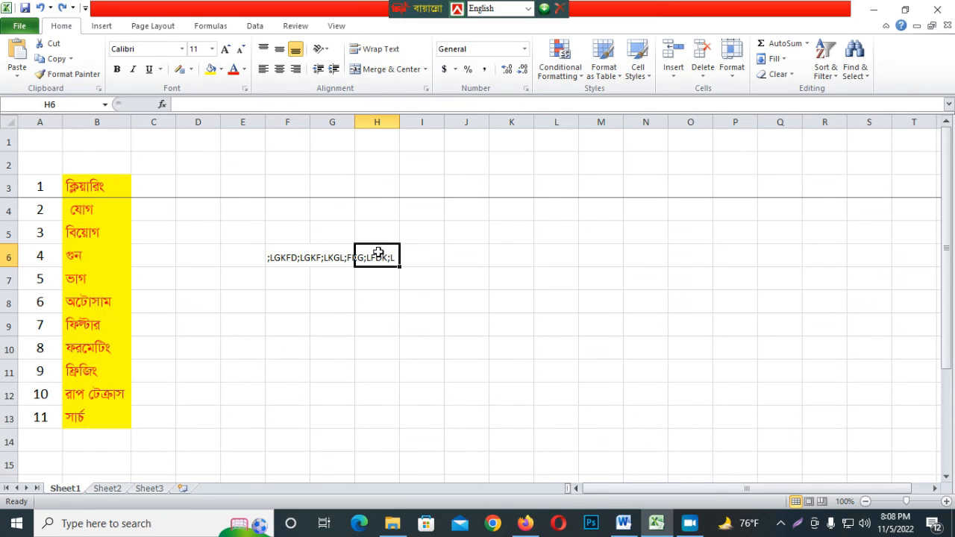
{"action": "double_click", "coordinate": [374, 252]}
{"action": "left_click", "coordinate": [296, 260]}
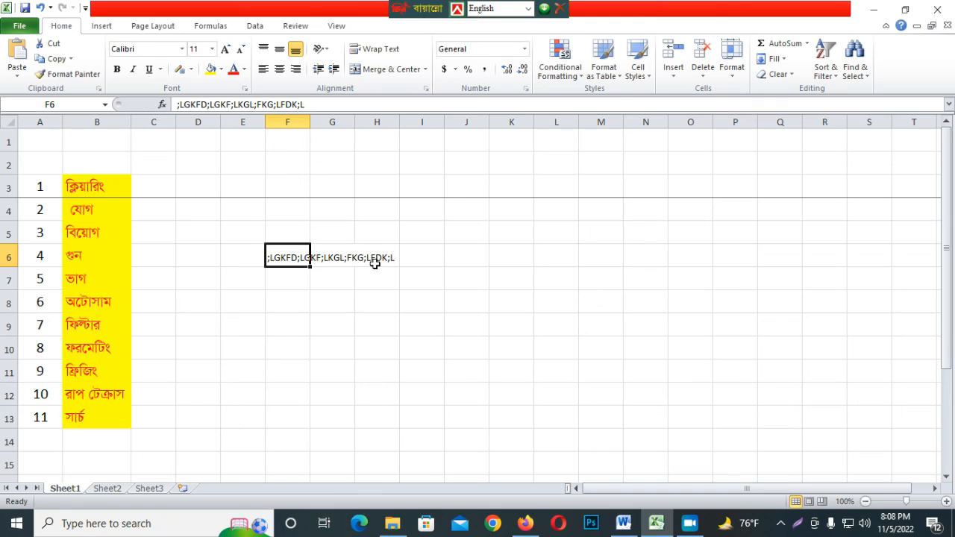
{"action": "key", "text": "Right"}
{"action": "key", "text": "Right"}
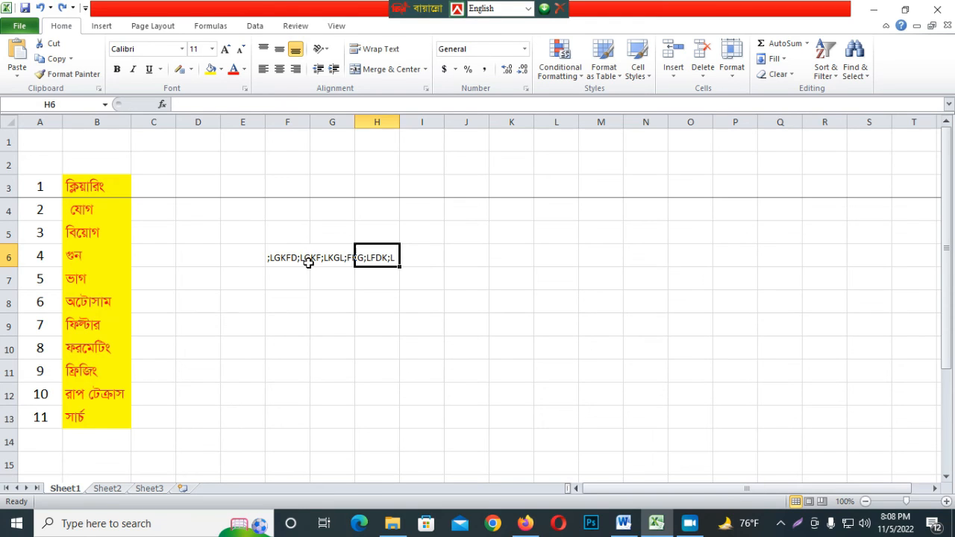
Step: Clear the sample text from the range E6:I8
{"action": "left_click_drag", "start_coordinate": [249, 246], "coordinate": [420, 288]}
{"action": "key", "text": "Delete"}
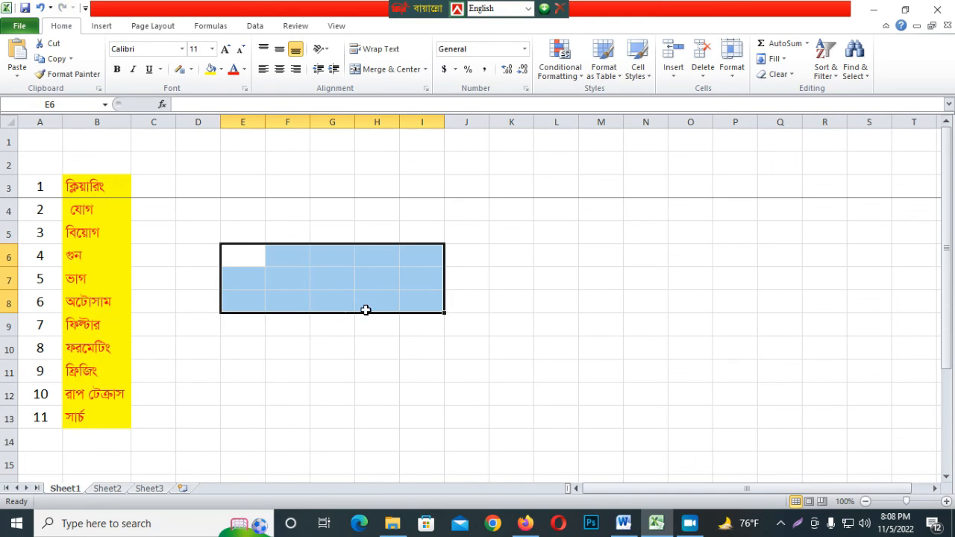
{"action": "left_click", "coordinate": [278, 347]}
Step: Enter the sample numbers 101, 10, 10 and 10 in E5:H5
{"action": "left_click", "coordinate": [84, 419]}
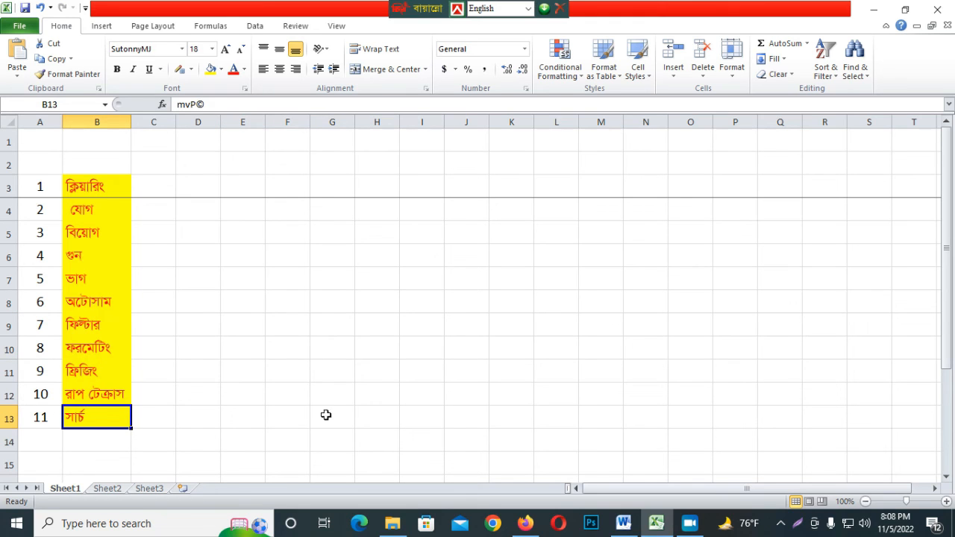
{"action": "left_click", "coordinate": [379, 326]}
{"action": "left_click", "coordinate": [290, 254]}
{"action": "left_click", "coordinate": [261, 238]}
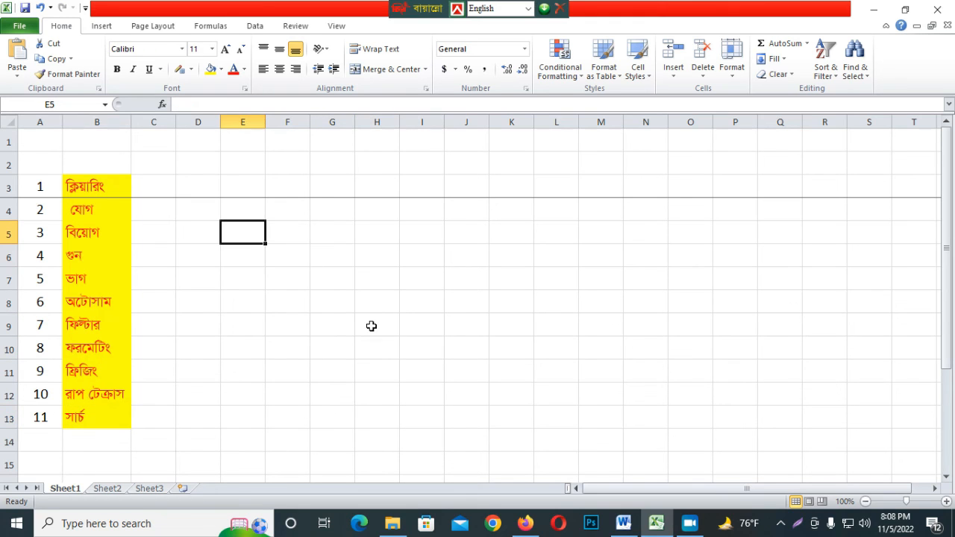
{"action": "type", "text": "101"}
{"action": "key", "text": "Tab"}
{"action": "type", "text": "10"}
{"action": "key", "text": "Tab"}
{"action": "type", "text": "10"}
{"action": "key", "text": "Tab"}
{"action": "type", "text": "10"}
{"action": "key", "text": "Tab"}
Step: Enter the sample numbers 25, 2, 52 and 5 in E6:H6
{"action": "key", "text": "Down"}
{"action": "key", "text": "Down"}
{"action": "key", "text": "Up"}
{"action": "key", "text": "Left"}
{"action": "key", "text": "Left"}
{"action": "key", "text": "Left"}
{"action": "key", "text": "Left"}
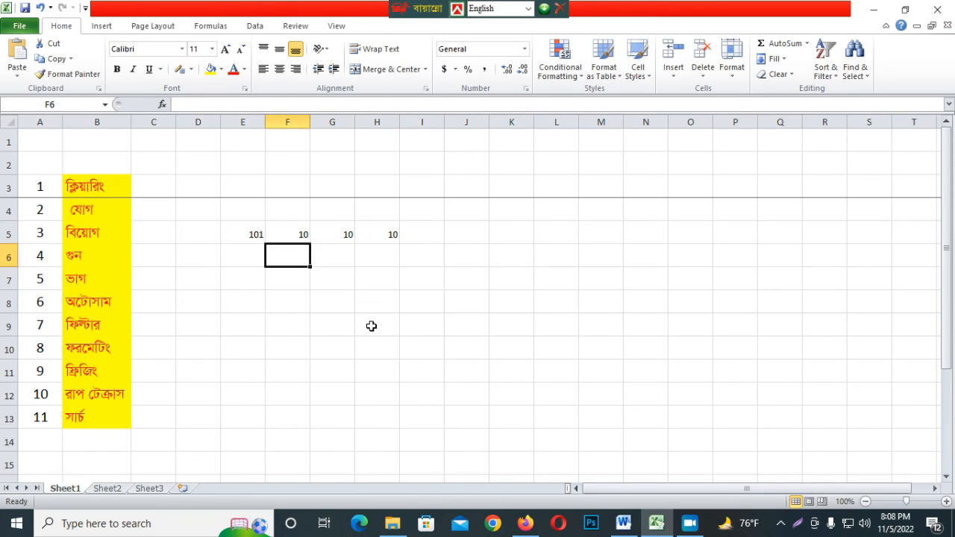
{"action": "type", "text": "25"}
{"action": "key", "text": "Tab"}
{"action": "type", "text": "2"}
{"action": "key", "text": "Tab"}
{"action": "type", "text": "52"}
{"action": "key", "text": "Tab"}
{"action": "type", "text": "5"}
{"action": "key", "text": "Tab"}
Step: Enter the sample numbers 15, 20, 20 and 20 in E7:H7
{"action": "key", "text": "Left"}
{"action": "key", "text": "Left"}
{"action": "key", "text": "Left"}
{"action": "key", "text": "Down"}
{"action": "key", "text": "Down"}
{"action": "key", "text": "Left"}
{"action": "key", "text": "Up"}
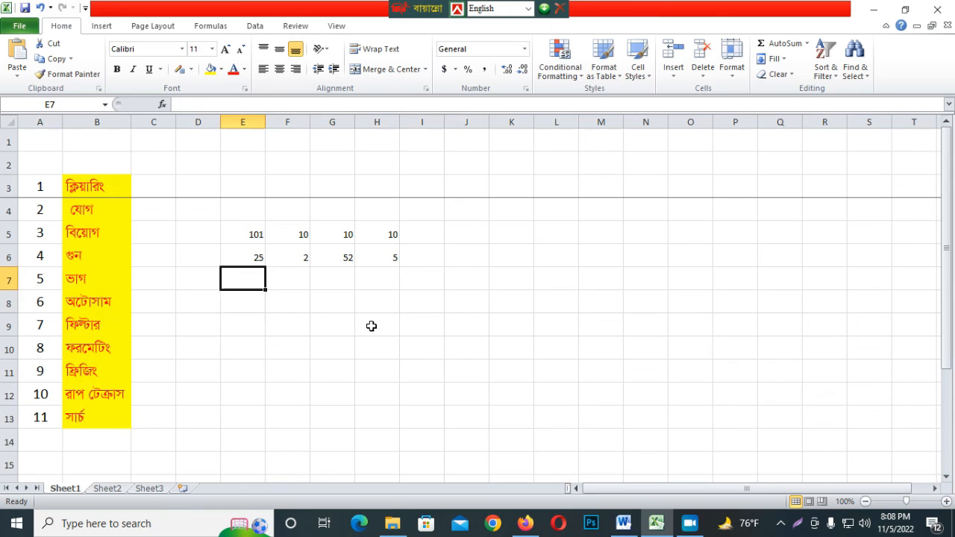
{"action": "type", "text": "15"}
{"action": "key", "text": "Tab"}
{"action": "type", "text": "20"}
{"action": "key", "text": "Tab"}
{"action": "type", "text": "20"}
{"action": "key", "text": "Tab"}
{"action": "type", "text": "20"}
{"action": "key", "text": "Tab"}
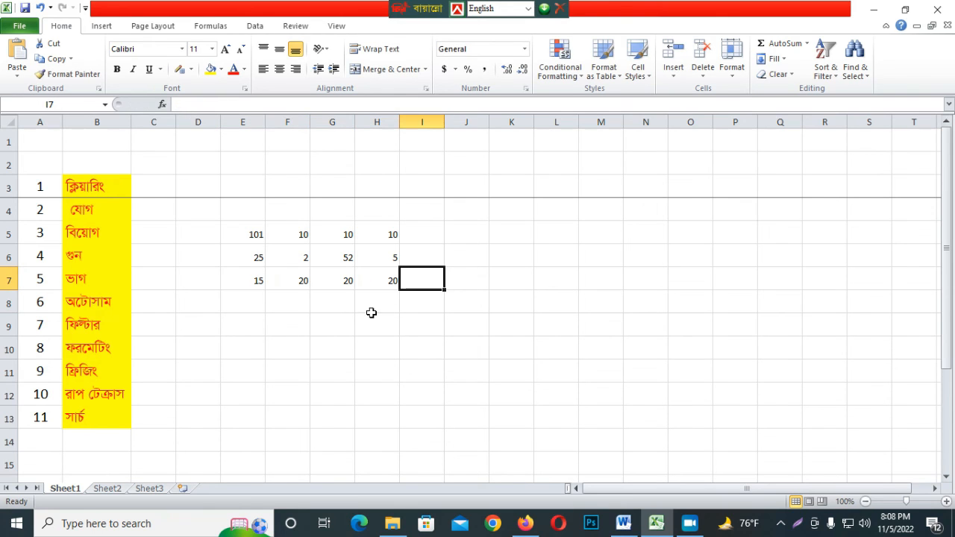
{"action": "left_click", "coordinate": [372, 310]}
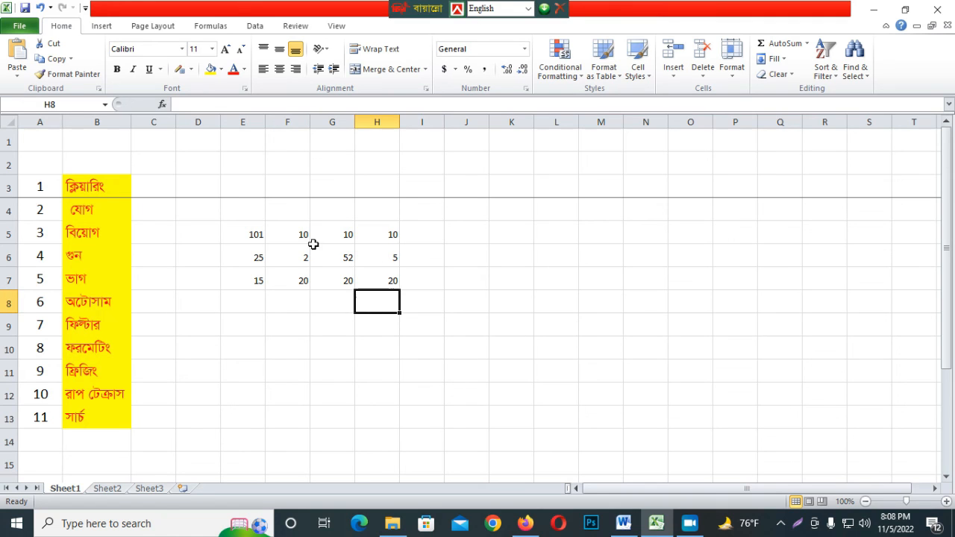
{"action": "left_click", "coordinate": [110, 416]}
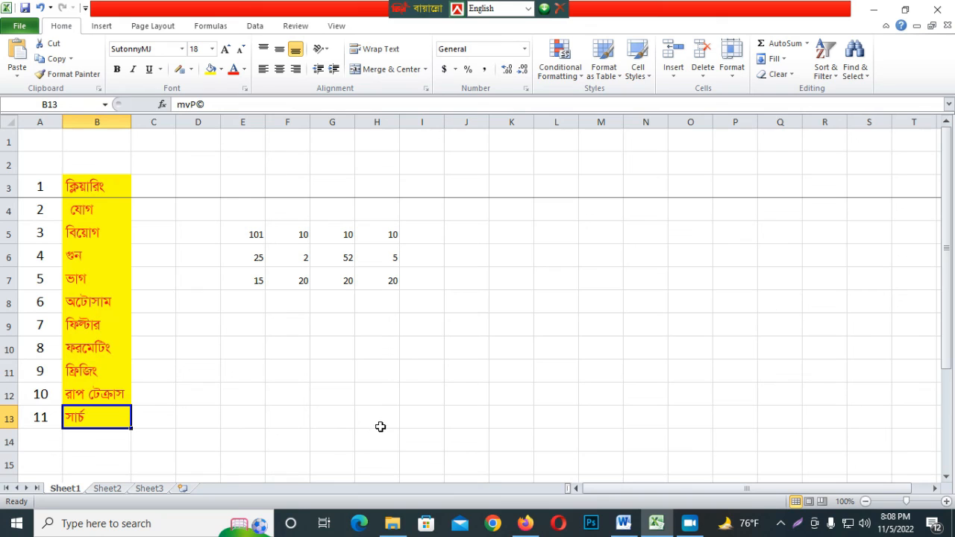
{"action": "left_click_drag", "start_coordinate": [235, 214], "coordinate": [388, 282]}
{"action": "left_click", "coordinate": [456, 326]}
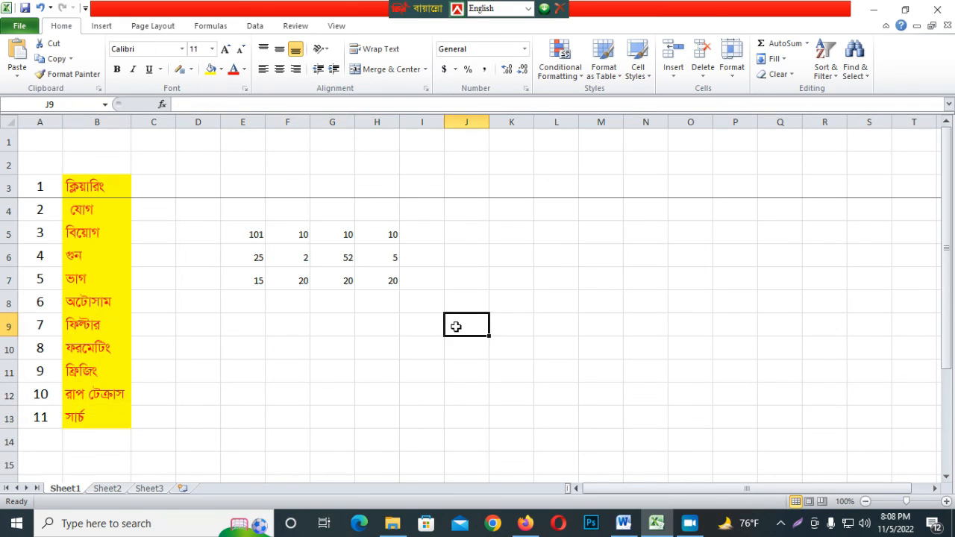
Step: Open Find, dismiss the browser notification and find all cells containing 20
{"action": "key", "text": "ctrl+f"}
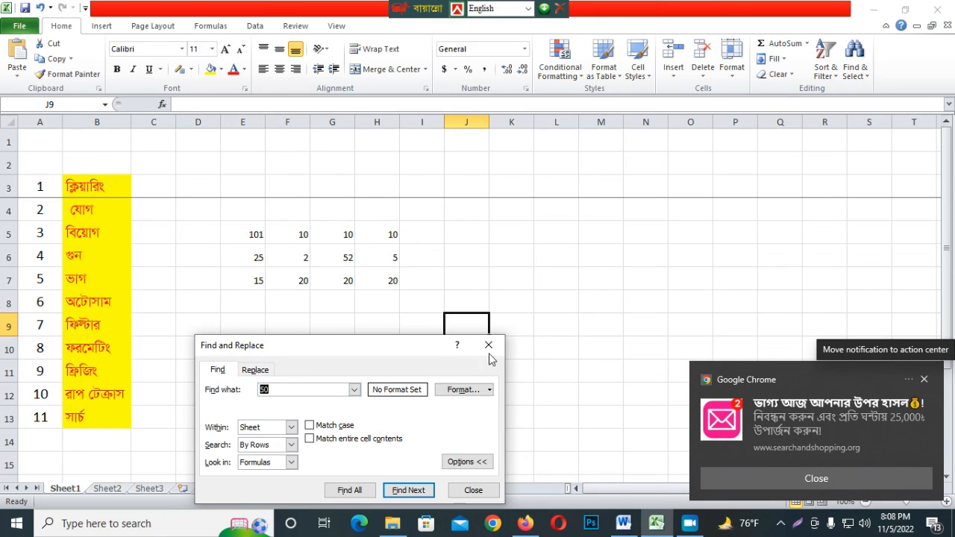
{"action": "left_click", "coordinate": [924, 380]}
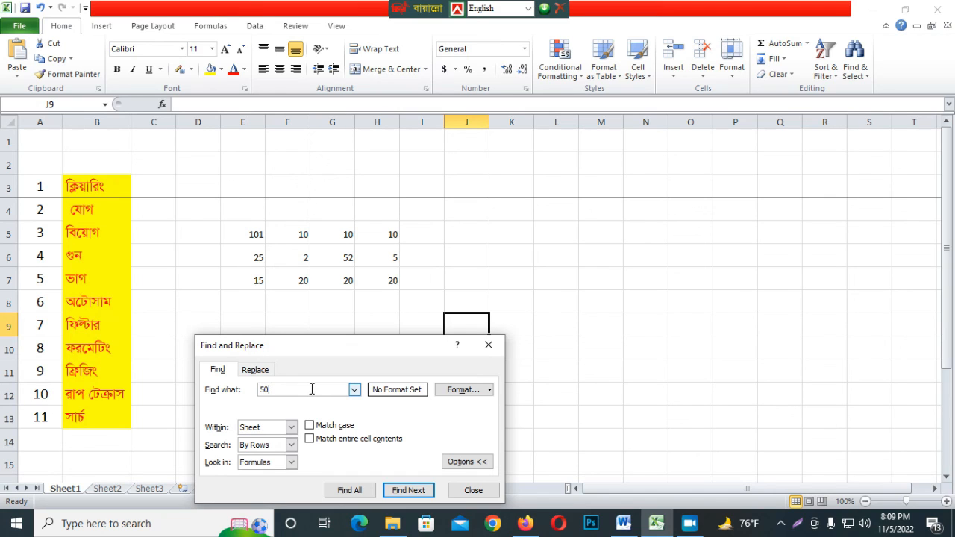
{"action": "key", "text": "BackSpace"}
{"action": "left_click", "coordinate": [349, 490]}
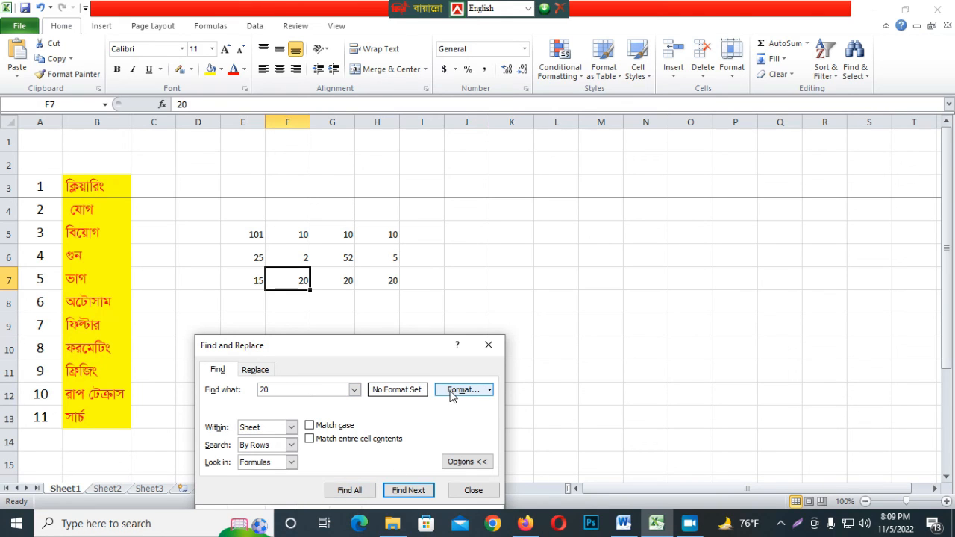
Step: List all matches for 20 again, go to the next match, review the results list and close the search
{"action": "left_click", "coordinate": [357, 487]}
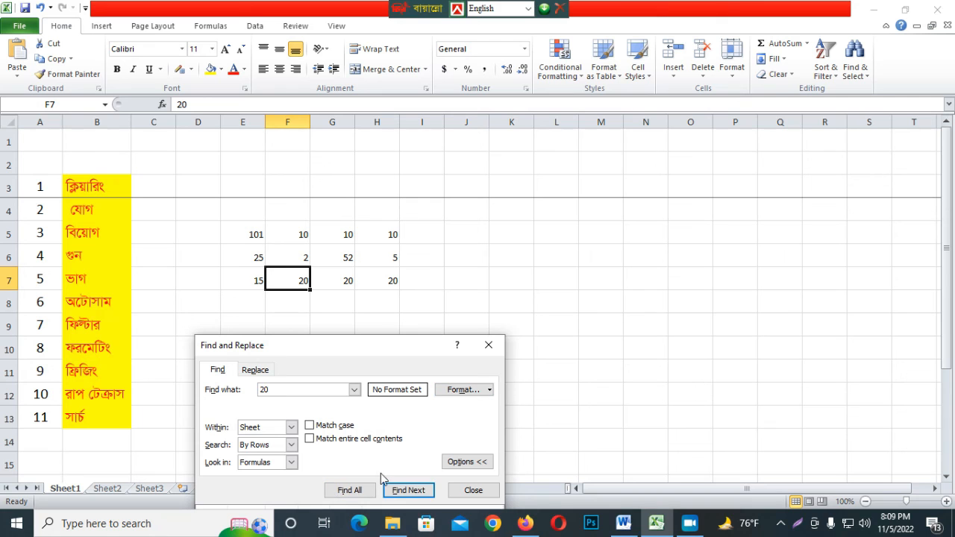
{"action": "left_click", "coordinate": [404, 491]}
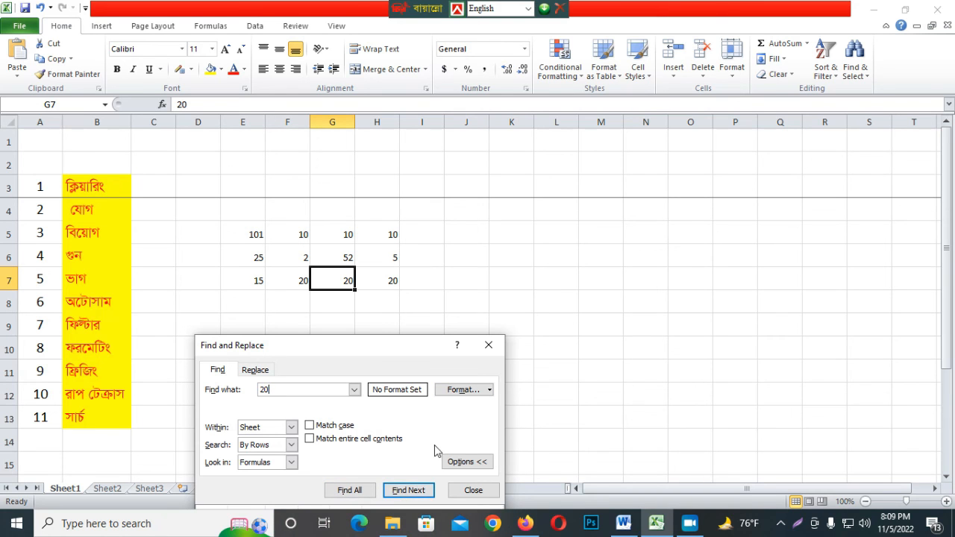
{"action": "left_click_drag", "start_coordinate": [426, 346], "coordinate": [625, 195]}
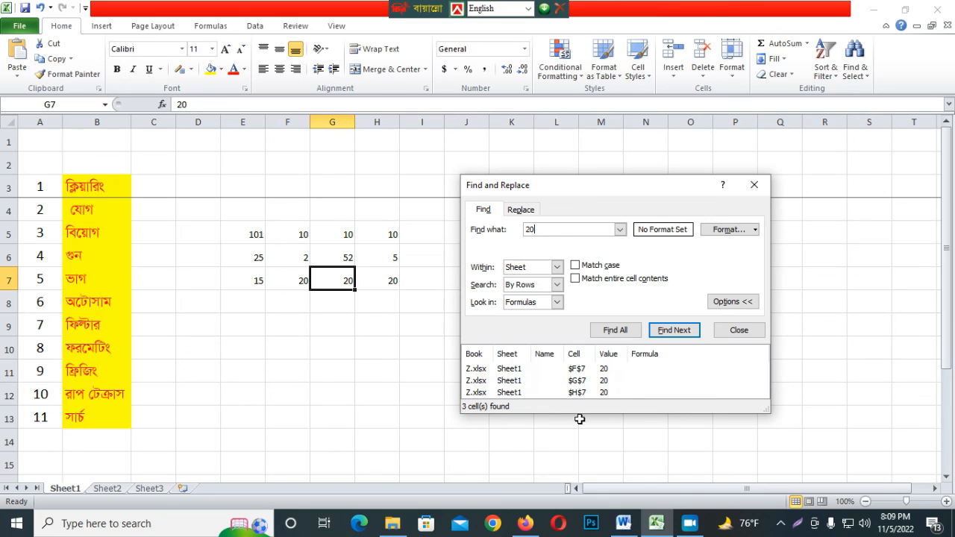
{"action": "left_click", "coordinate": [338, 385]}
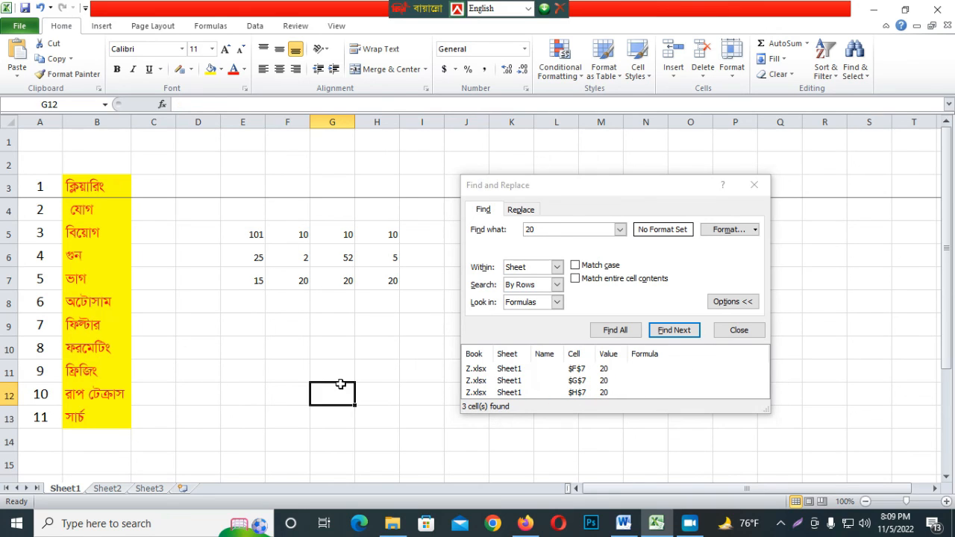
{"action": "left_click", "coordinate": [755, 186]}
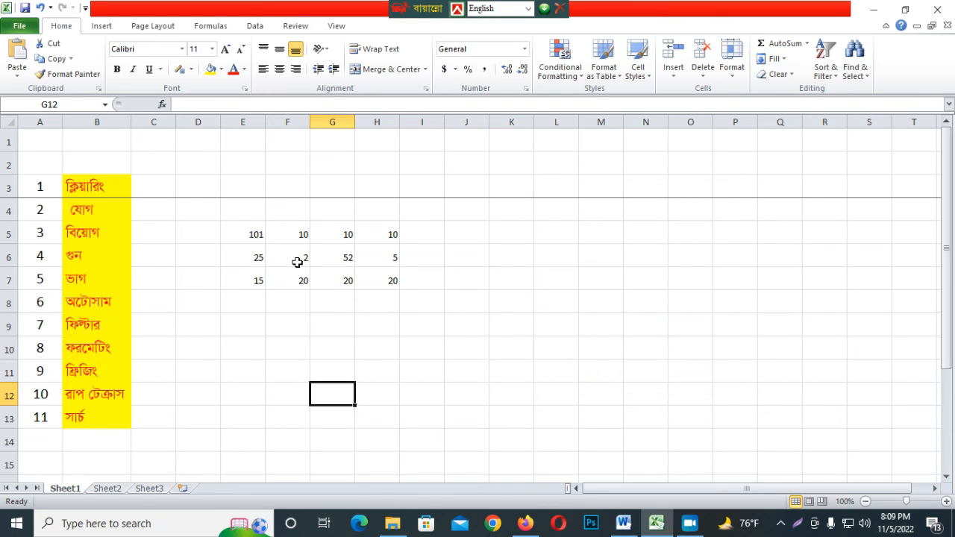
Step: Clear the sample numbers from the range E5:J8
{"action": "left_click_drag", "start_coordinate": [239, 229], "coordinate": [447, 296]}
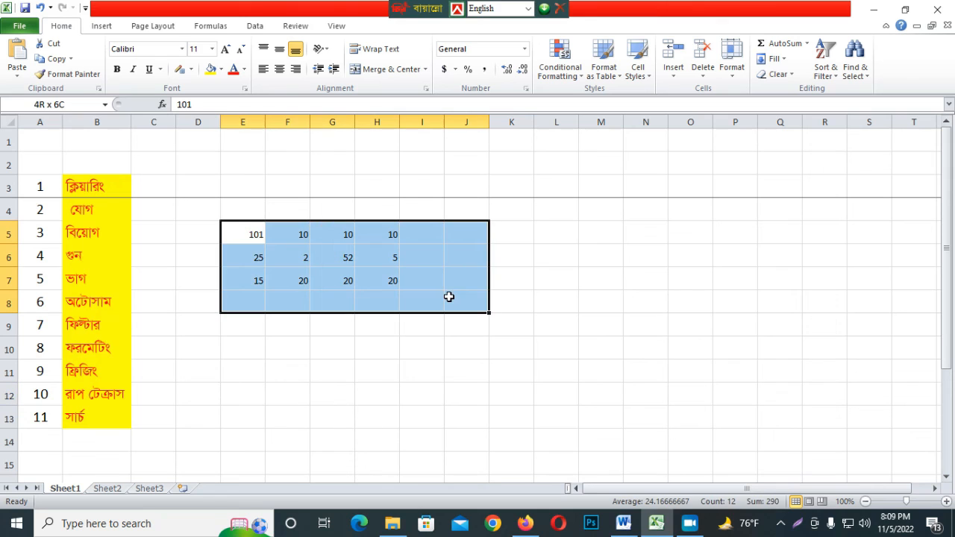
{"action": "key", "text": "Delete"}
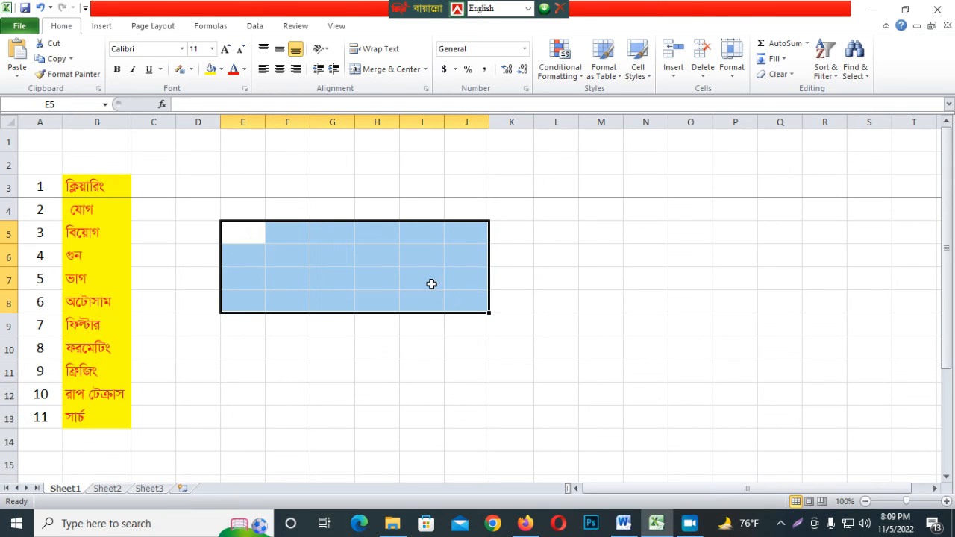
{"action": "left_click", "coordinate": [273, 301]}
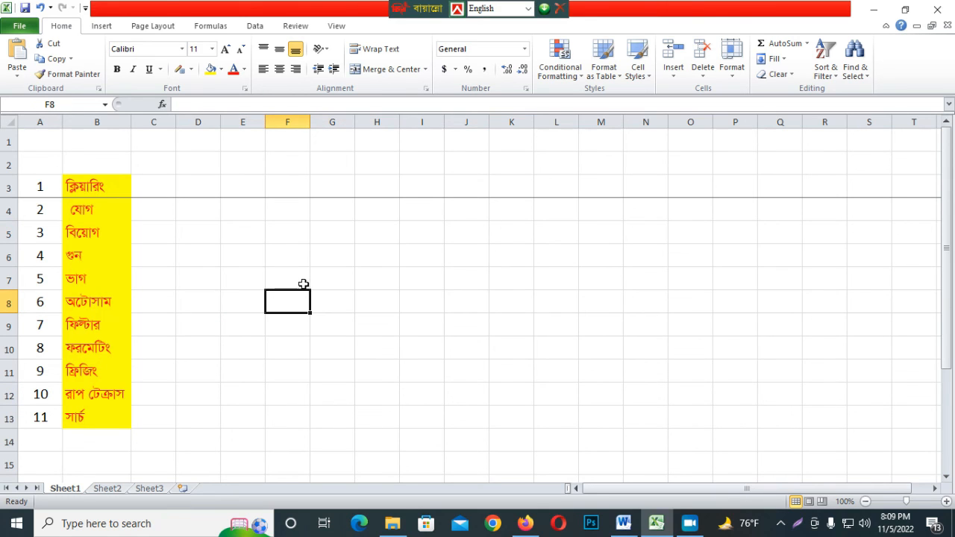